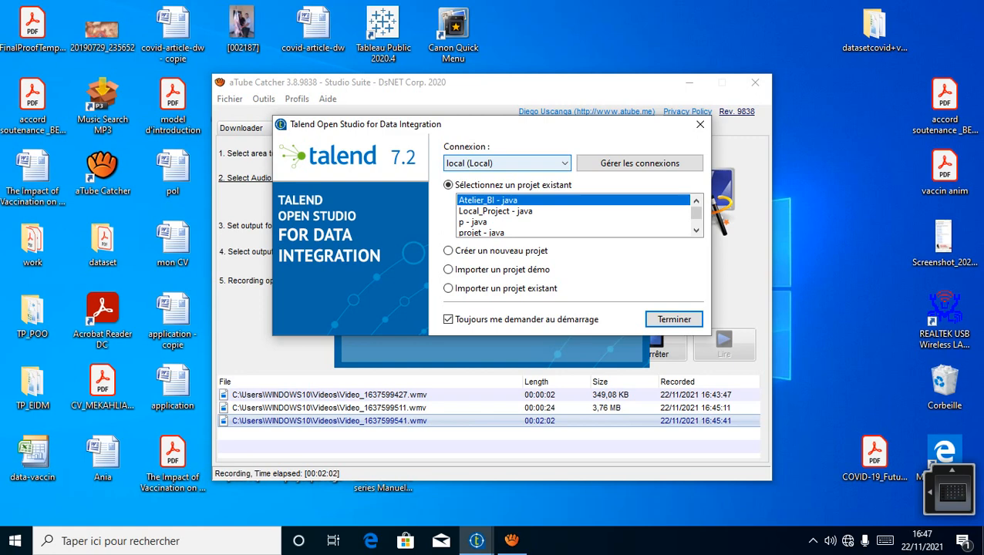
Step: Choose the local connection and look through the list of existing projects
click(564, 163)
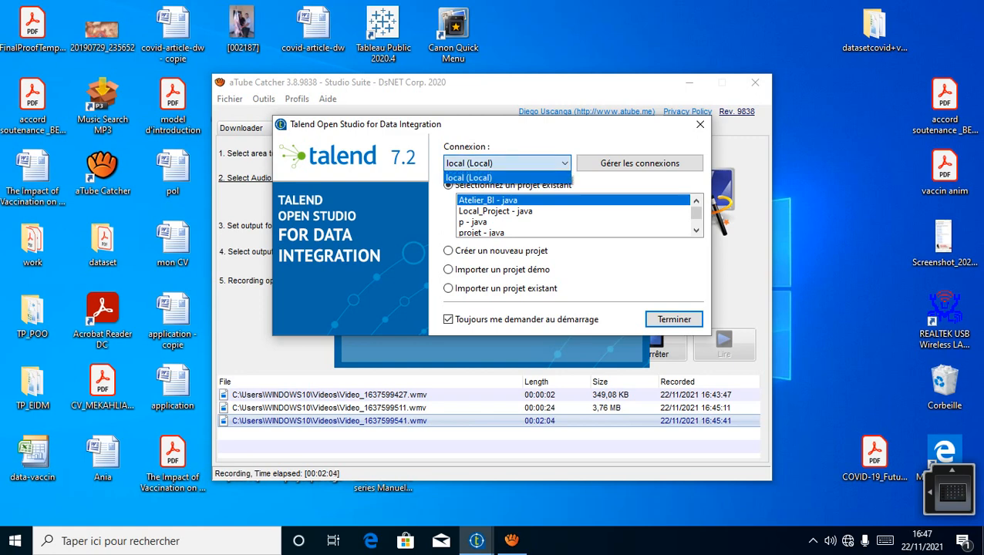
click(506, 177)
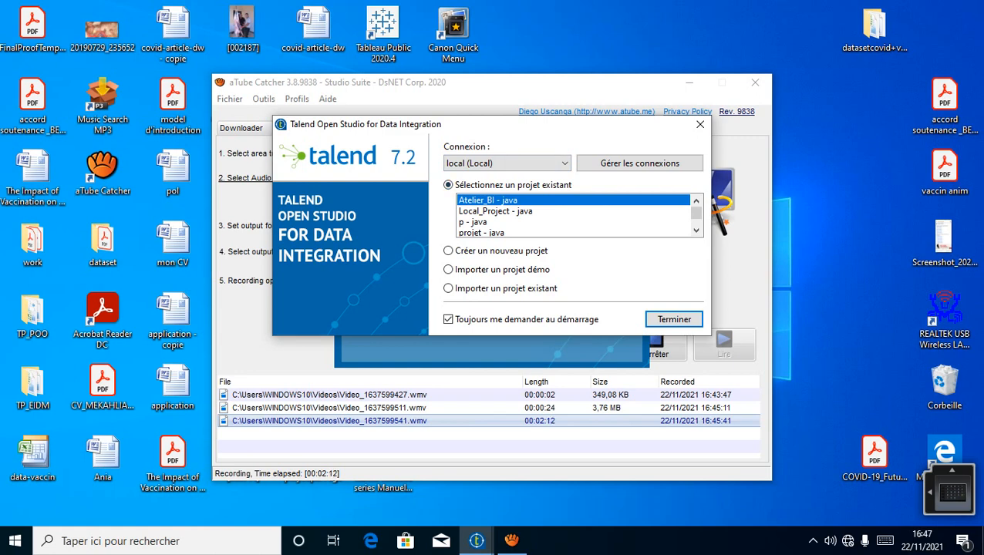
scroll(576, 214, down, 2)
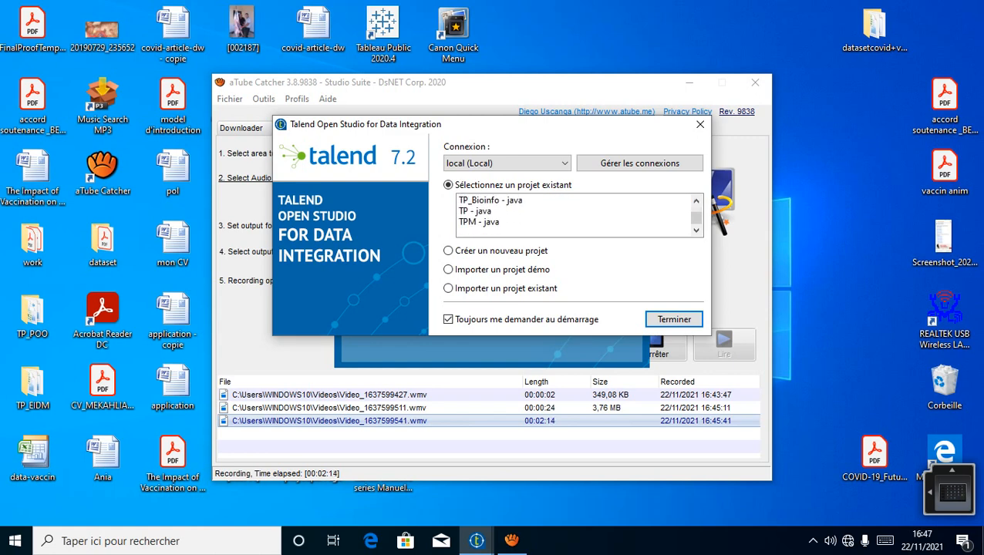
scroll(499, 220, up, 3)
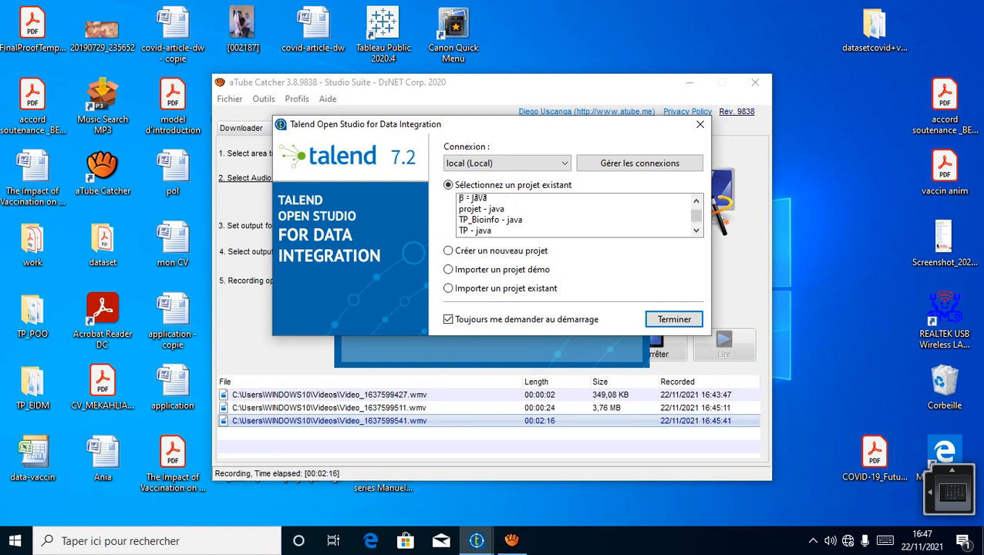
scroll(499, 224, down, 3)
scroll(498, 227, down, 1)
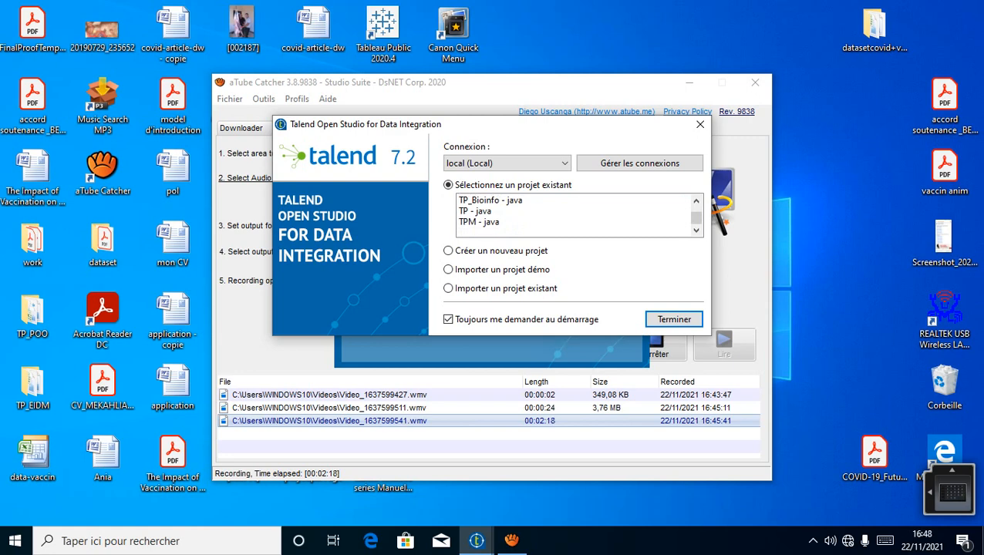
scroll(499, 216, up, 4)
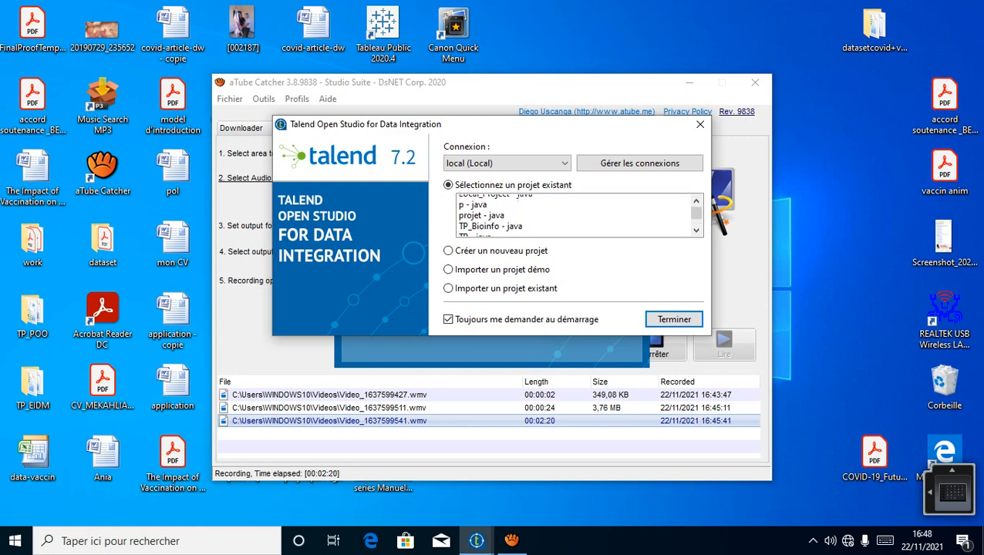
scroll(499, 216, down, 2)
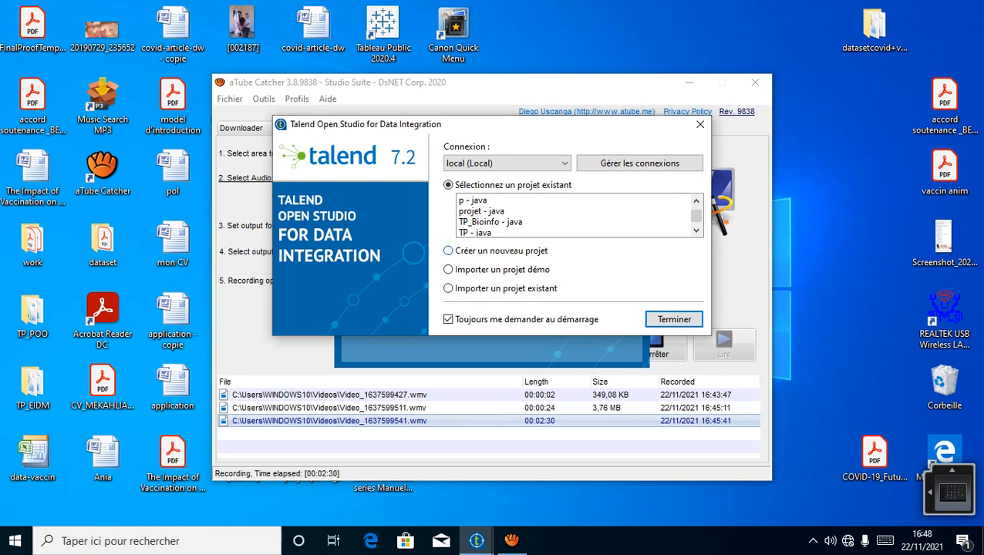
Step: Create a new project named AtelietTalend
click(448, 251)
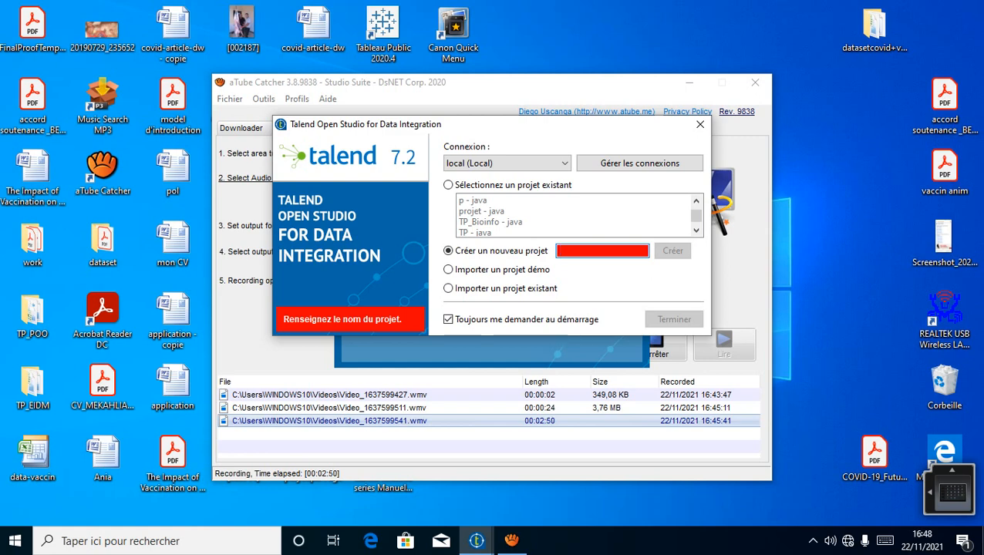
text(Atel)
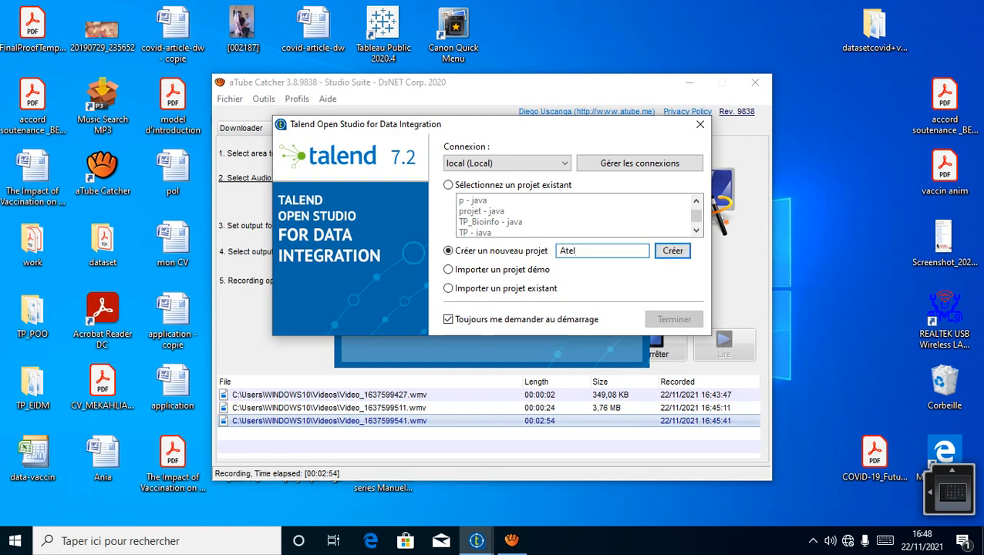
text(ietTalend)
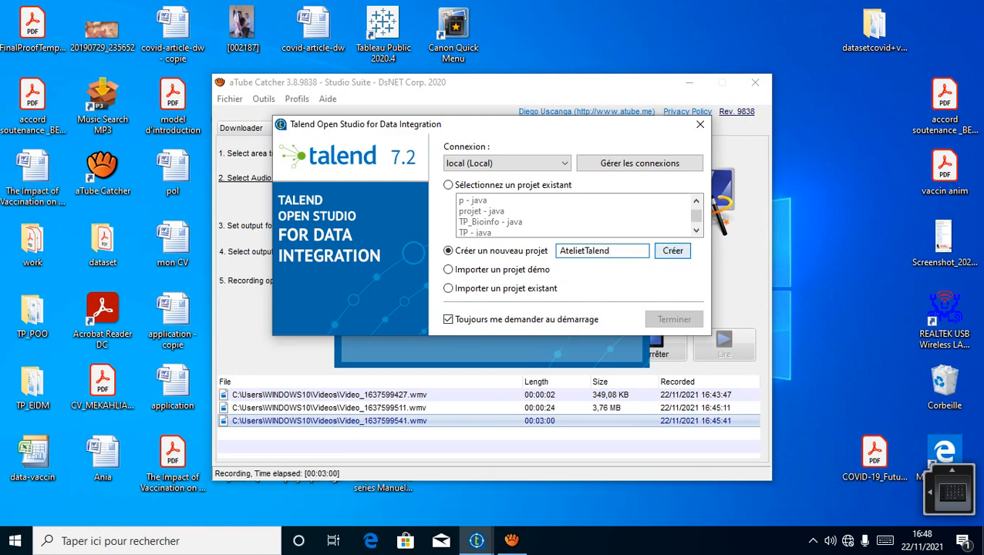
key(Return)
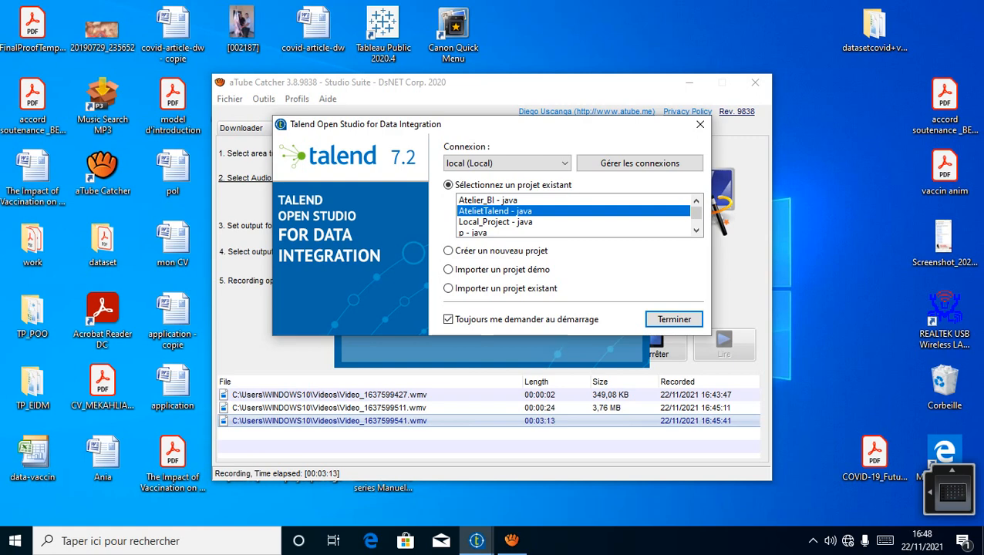
Step: Create another new project named AtelierTalendM2
scroll(574, 216, down, 1)
scroll(575, 215, down, 2)
scroll(574, 216, up, 2)
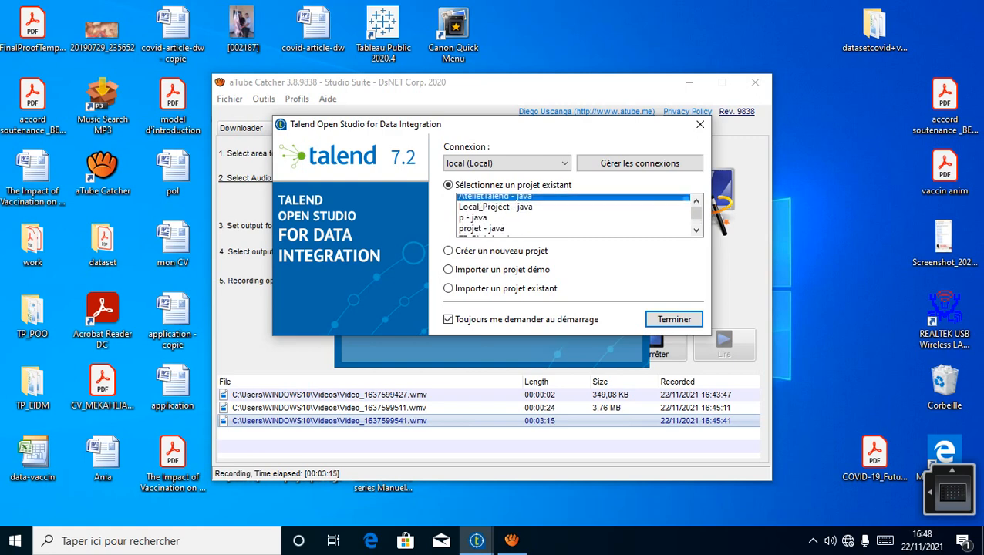
click(448, 251)
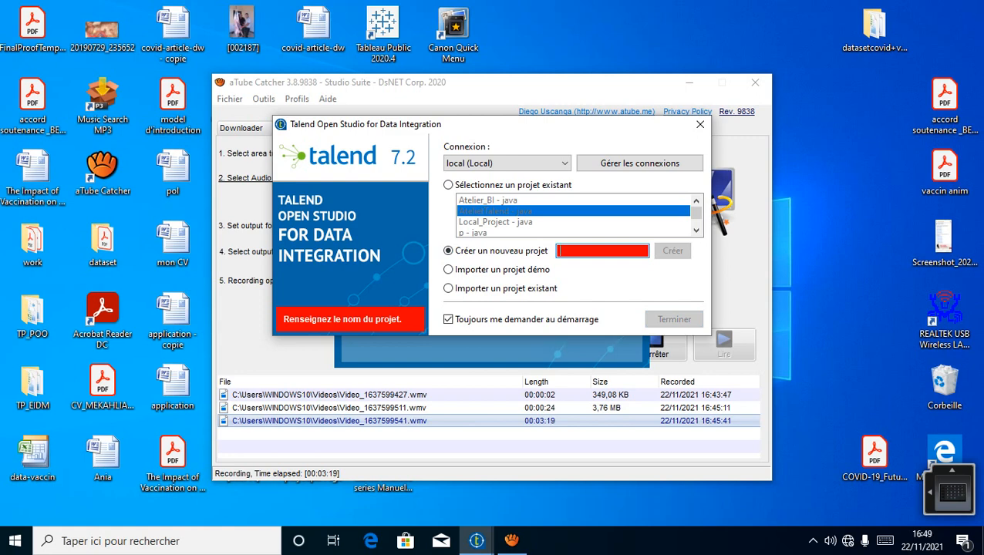
text(TP)
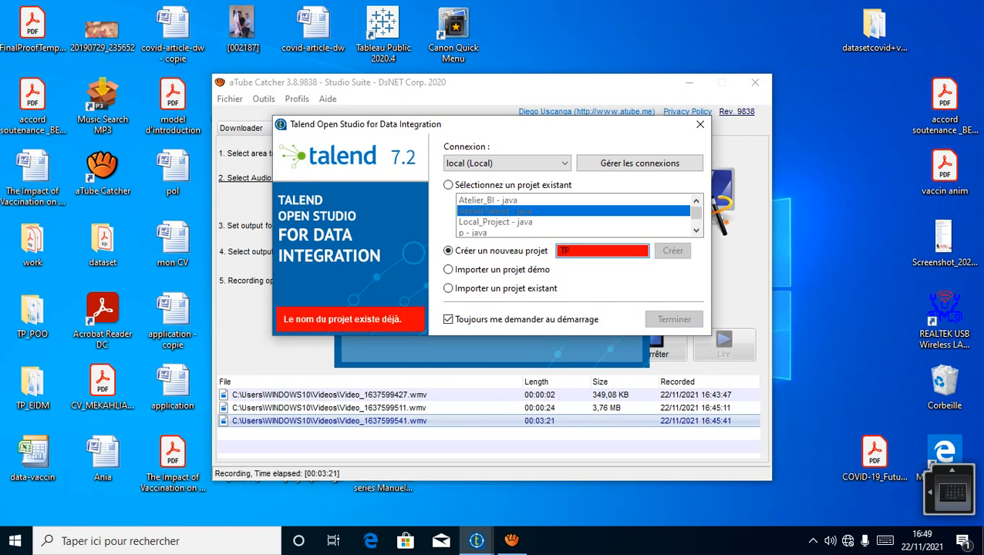
key(BackSpace)
key(BackSpace)
text(A)
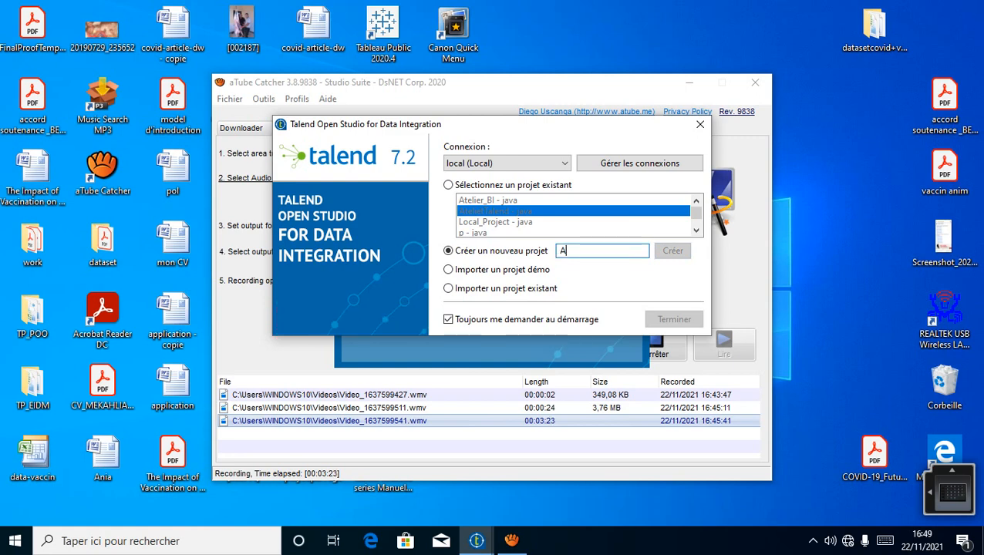
text(telier)
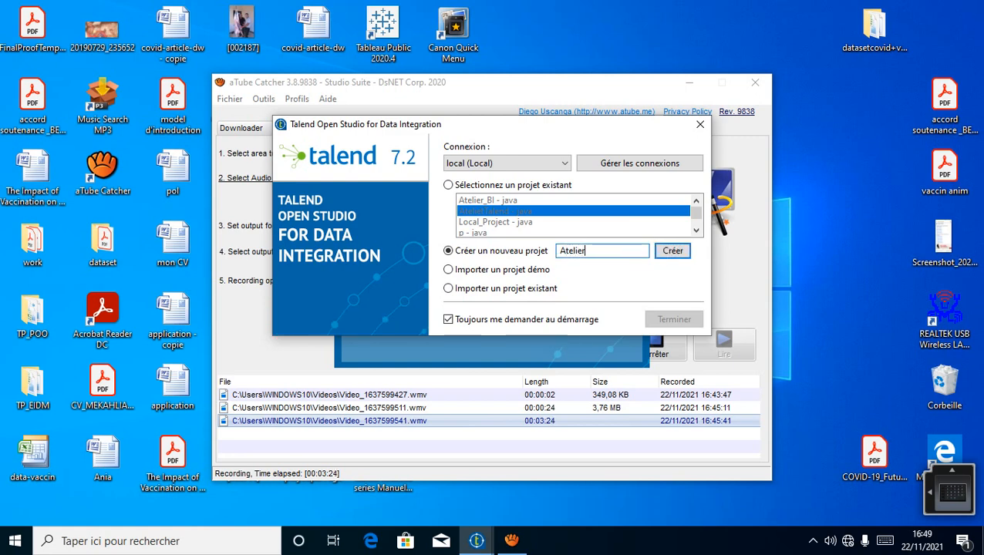
text(Talend)
text(M2)
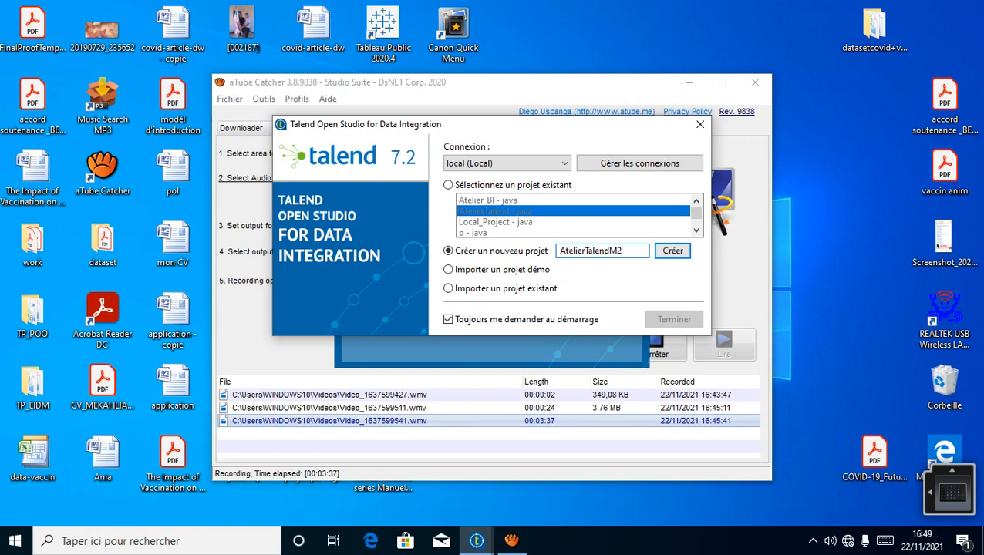
click(672, 250)
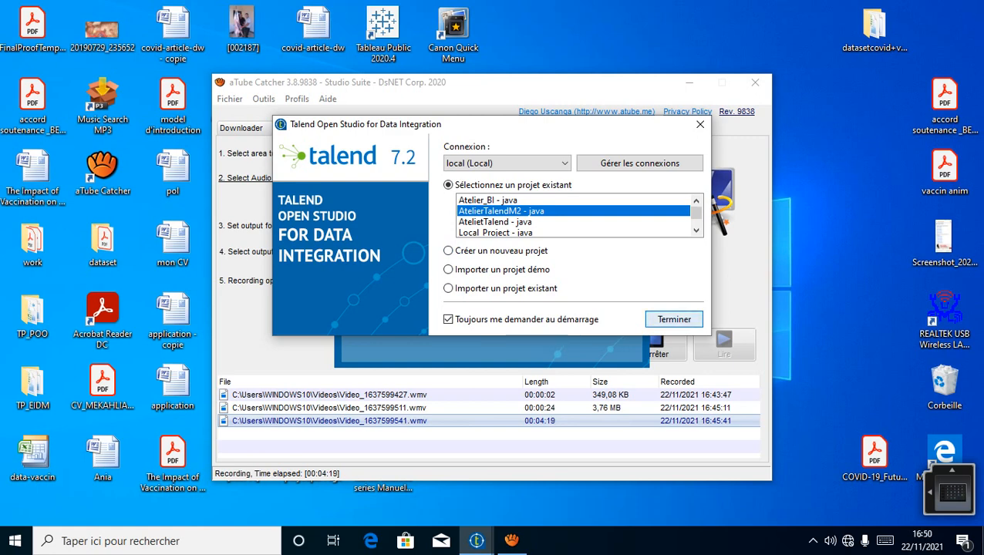
Step: Open the AtelierTalendM2 project in a maximized window and go from the welcome page to the workspace
key(Return)
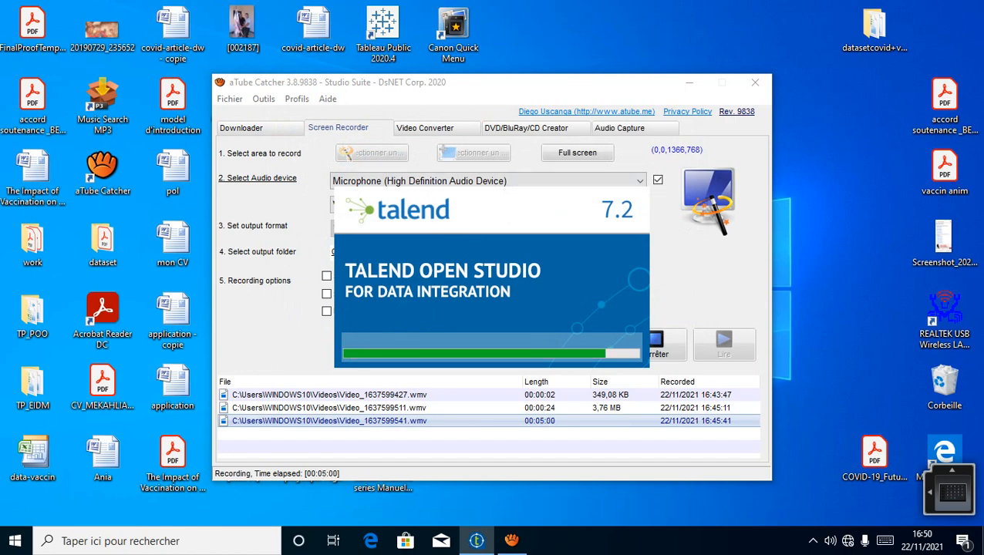
drag(509, 83, 492, 68)
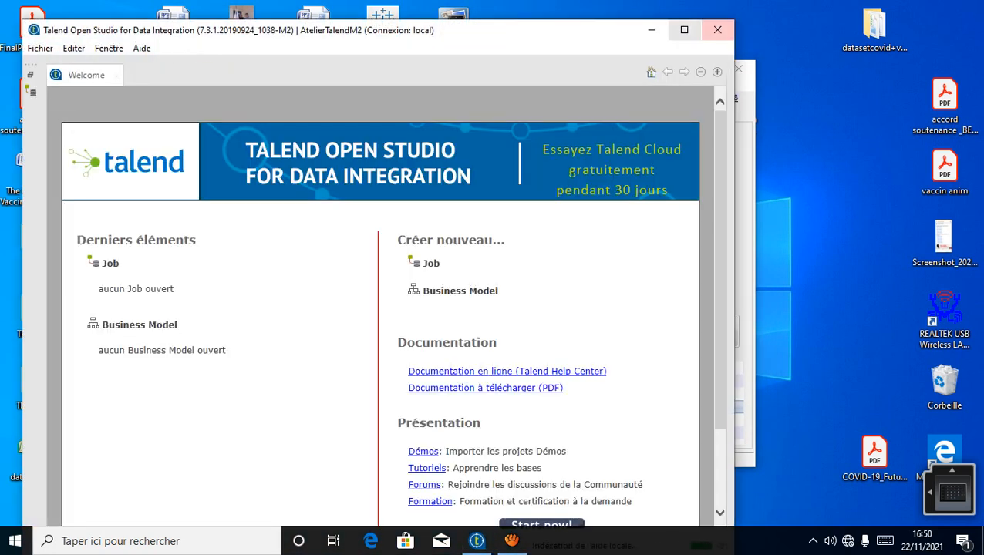
click(683, 29)
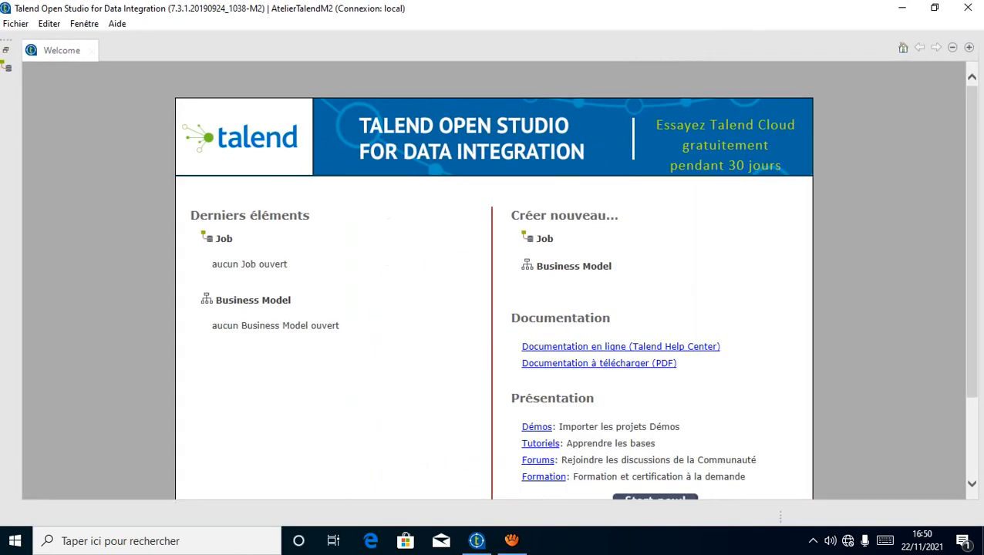
scroll(493, 308, down, 2)
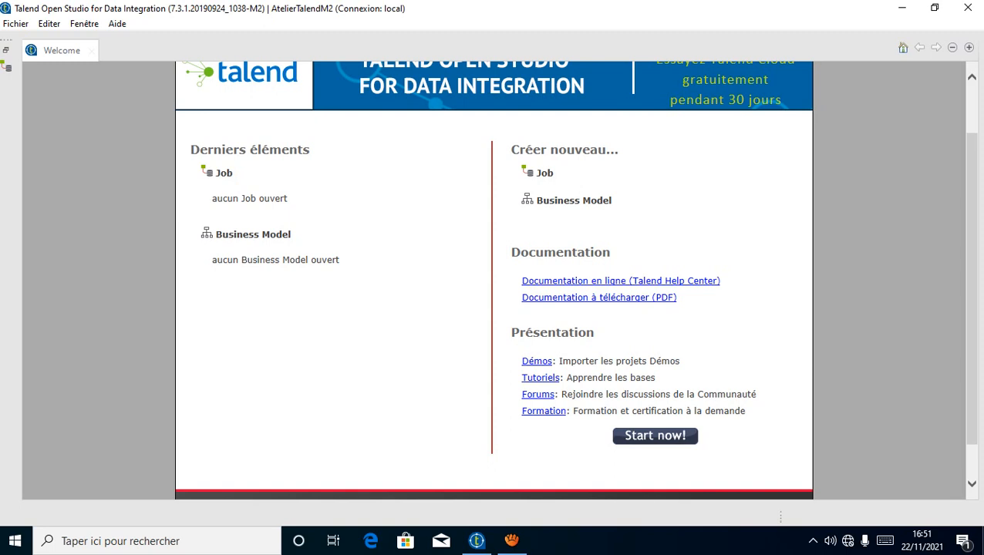
click(655, 436)
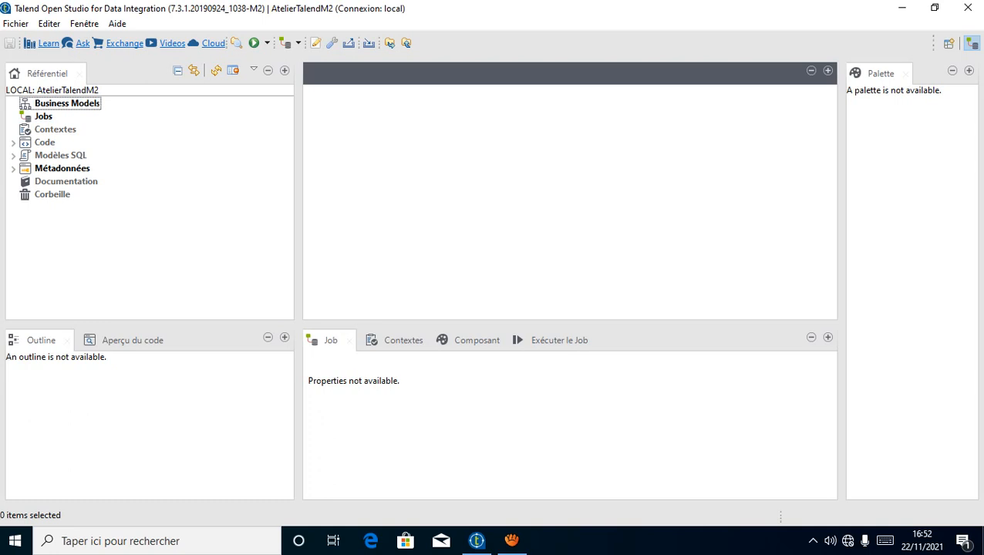
Step: Start a new job under Jobs in the repository and enter job1 as its name
right_click(41, 117)
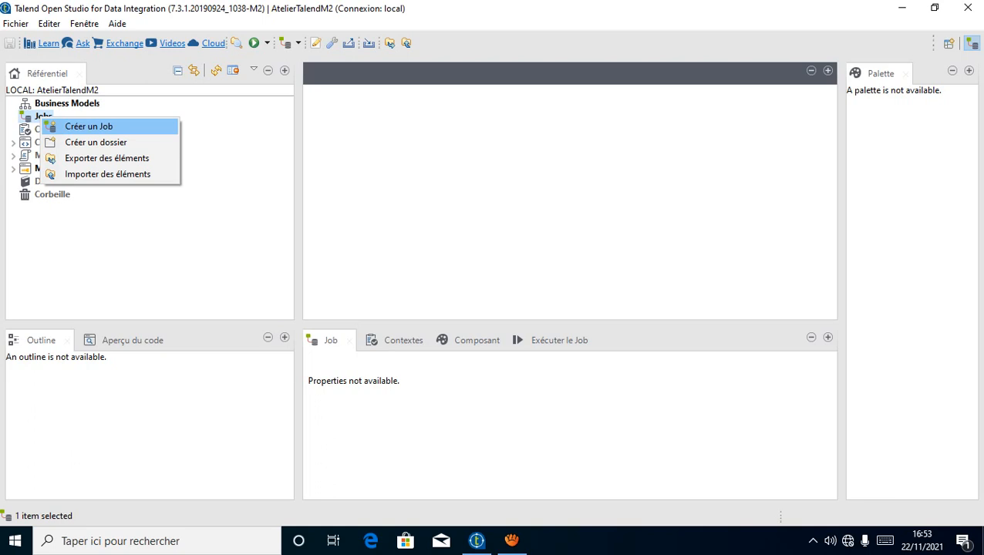
key(Return)
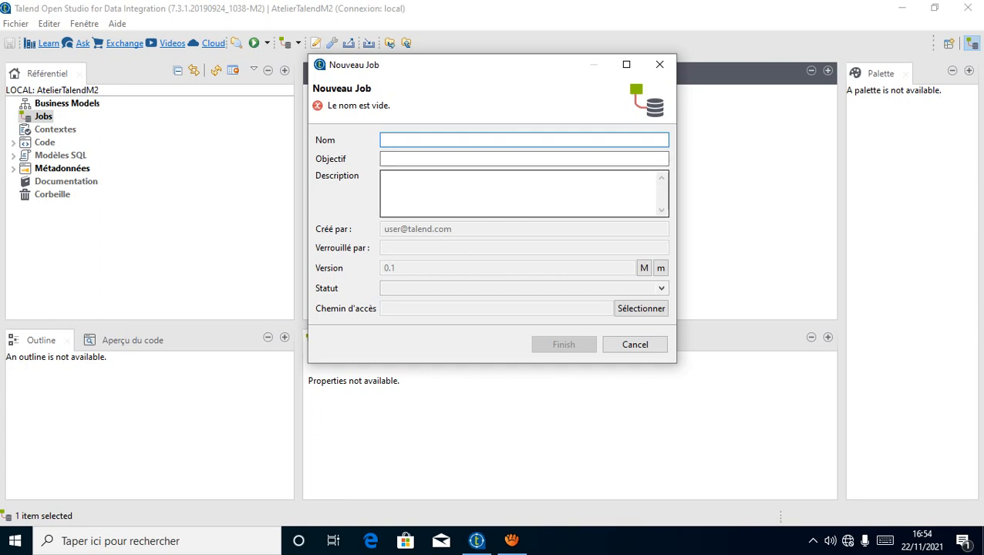
text(job1)
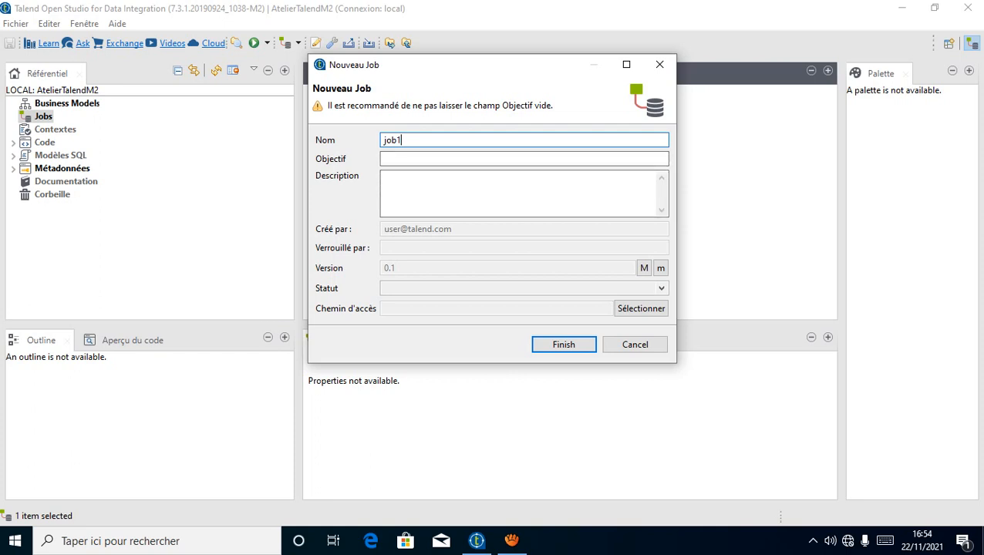
Step: Review the Atelier document and the personneCSV file from the Atelier Talend folder on the desktop
click(980, 541)
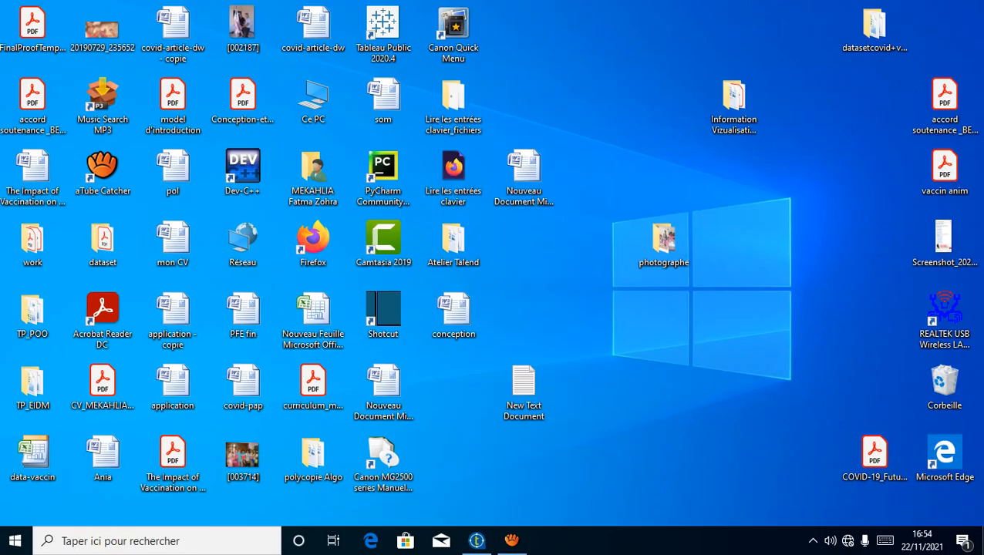
double_click(453, 243)
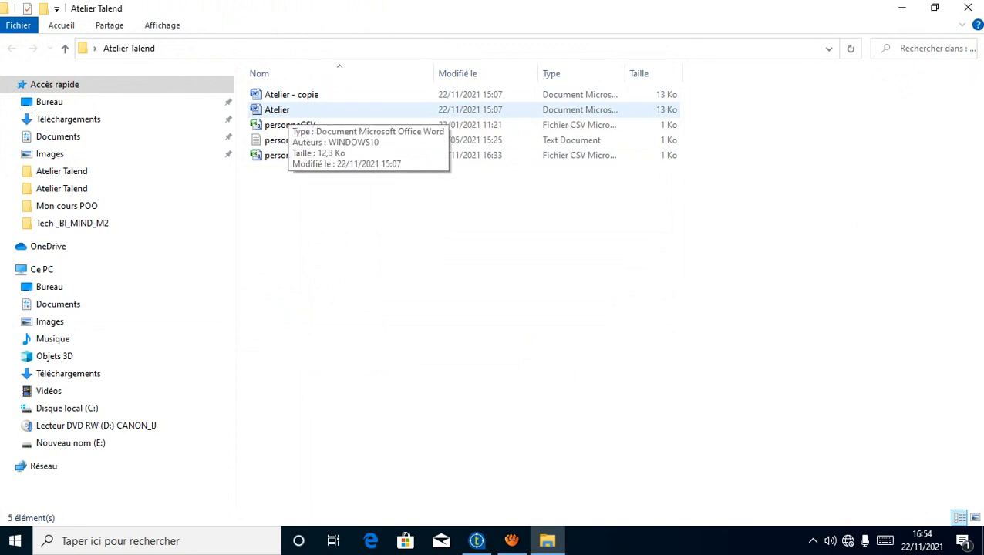
click(289, 111)
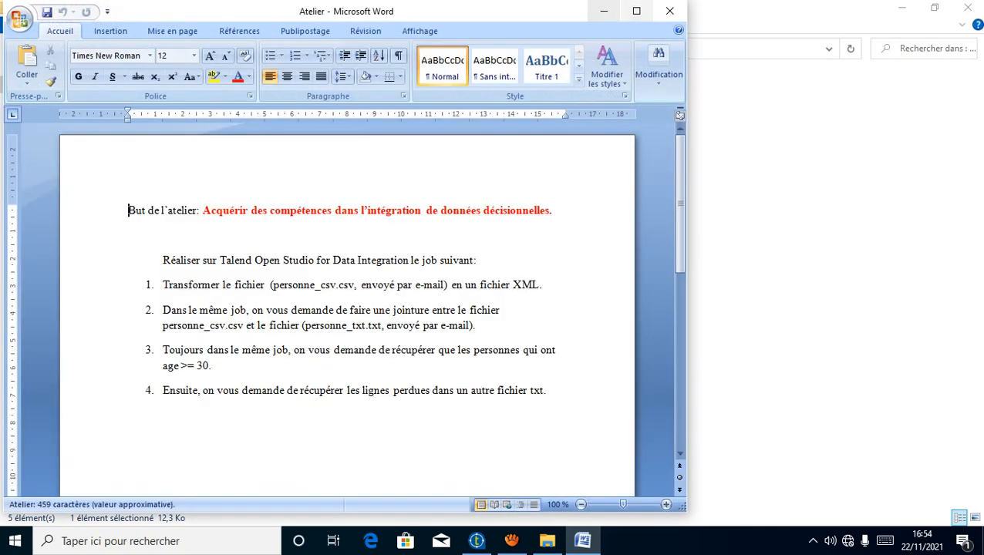
click(602, 8)
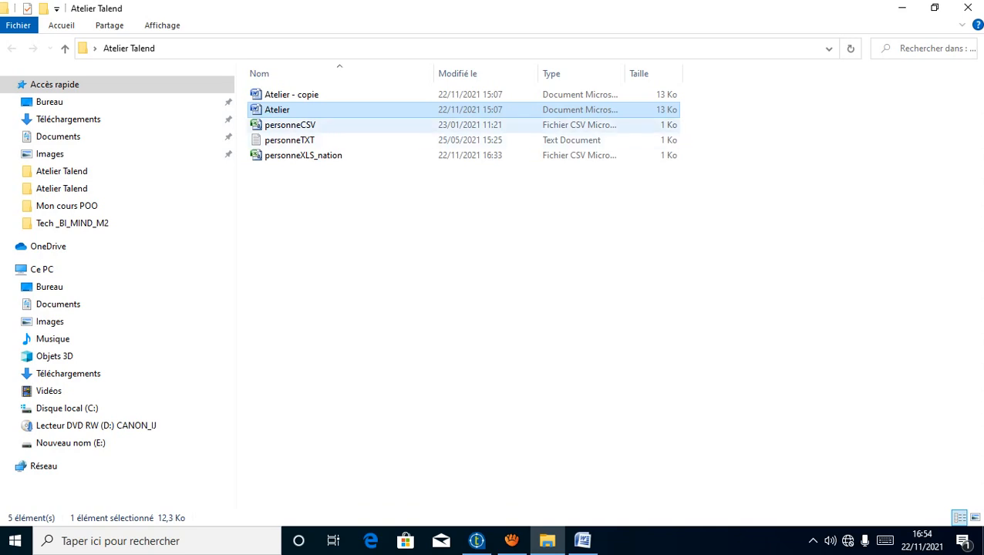
double_click(289, 125)
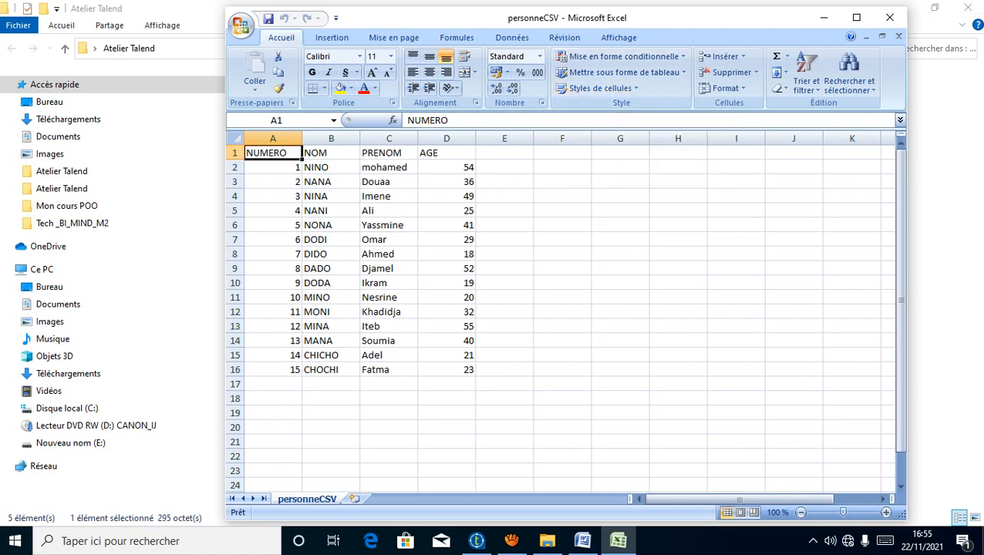
click(824, 17)
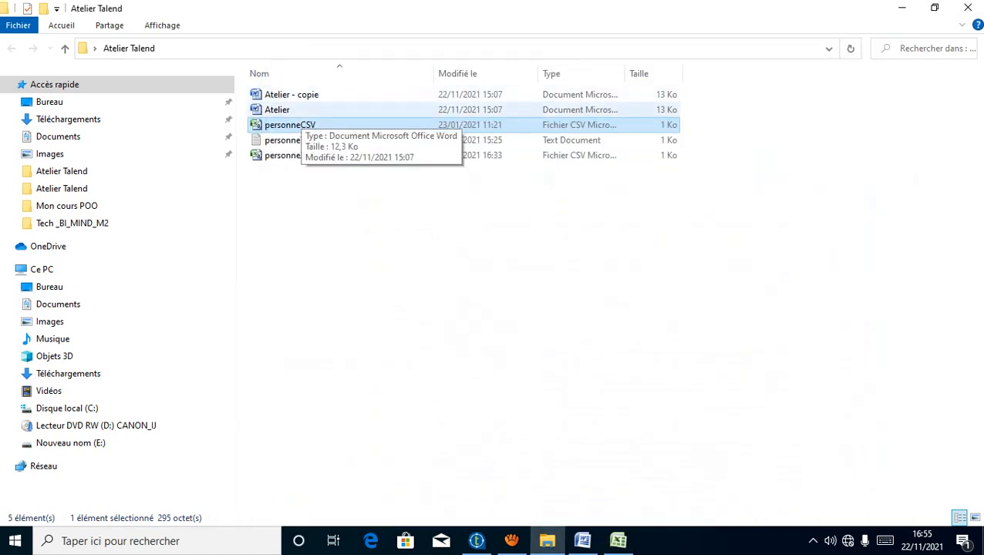
Step: Reopen the Atelier document, highlight the first task about transforming personne_csv.csv into an XML file, and close the document
double_click(279, 109)
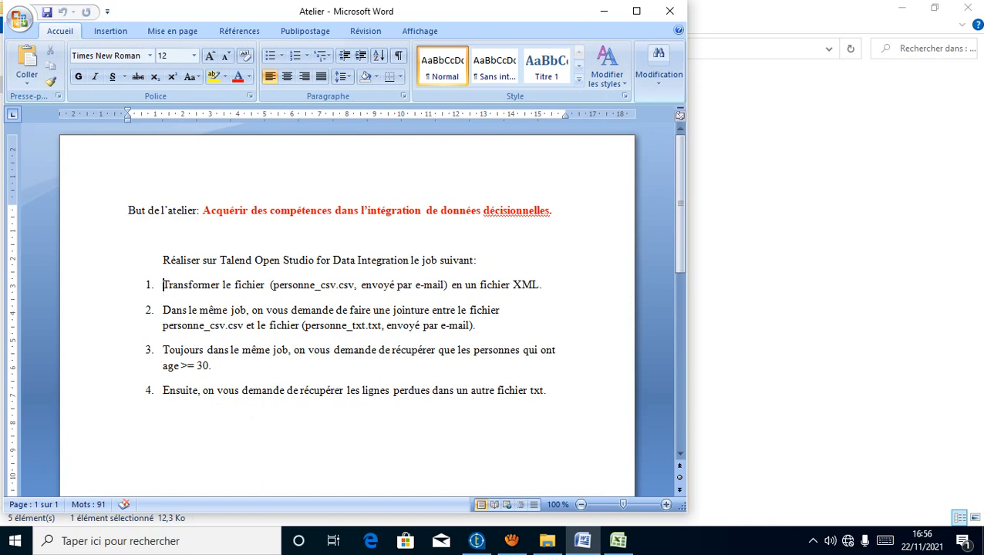
key(shift+Right)
key(shift+Right)
key(shift+Right)
key(shift+Right)
key(shift+Right)
key(shift+Right)
key(shift+Right)
key(shift+Right)
key(shift+Right)
key(shift+Right)
key(shift+Right)
key(shift+Right)
key(shift+Right)
key(shift+Right)
key(shift+Right)
key(shift+Right)
key(shift+Right)
key(shift+Right)
key(shift+Right)
key(shift+Right)
key(shift+Right)
key(shift+Right)
key(shift+Right)
key(shift+Right)
key(shift+Right)
key(shift+Right)
key(shift+Right)
key(shift+Right)
key(shift+Right)
key(shift+Right)
key(shift+Right)
key(shift+Right)
key(shift+Right)
key(shift+Right)
key(shift+Right)
key(shift+Right)
key(shift+Right)
key(shift+Right)
key(shift+Right)
key(shift+Right)
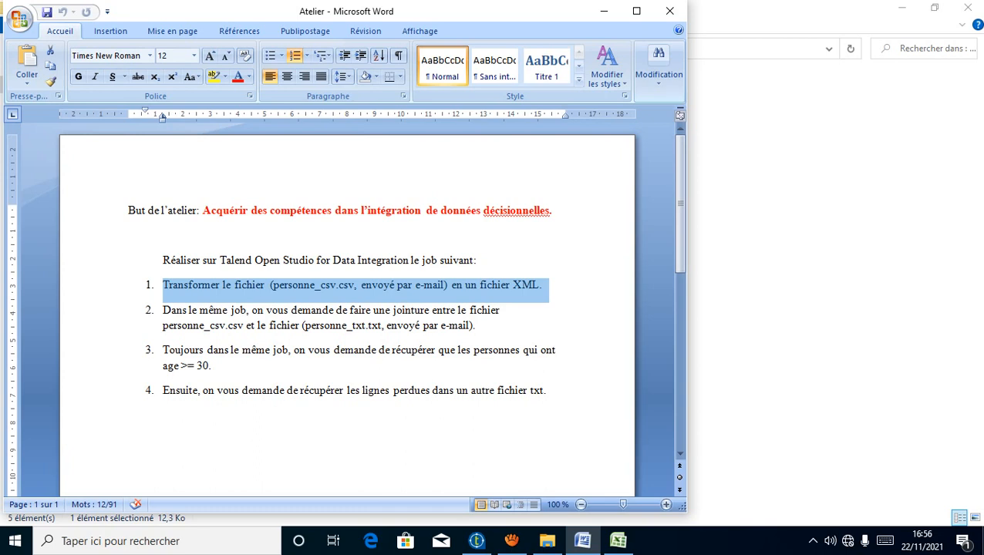
click(669, 11)
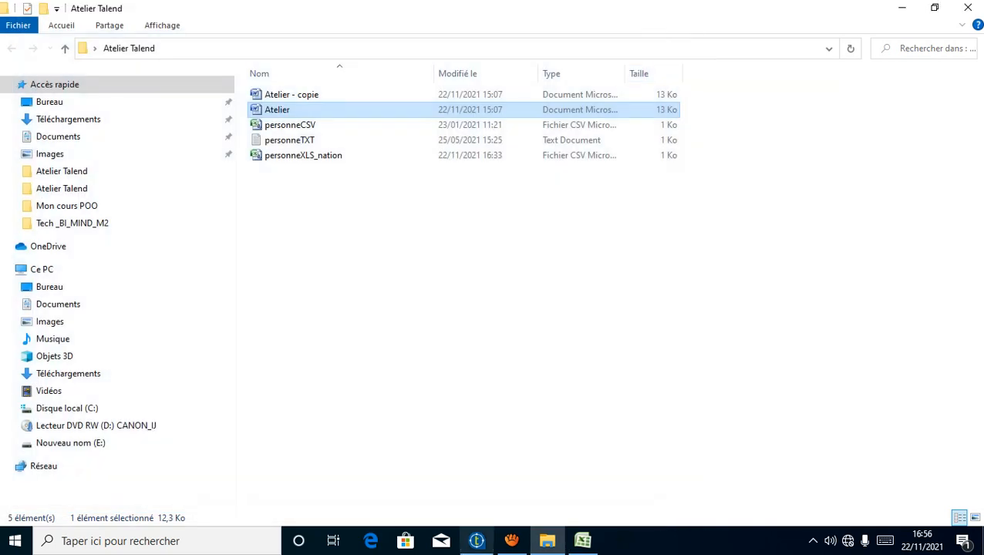
Step: Check the personneCSV workbook, return to Talend, and create job1 with the description "gestion des personnes"
click(582, 540)
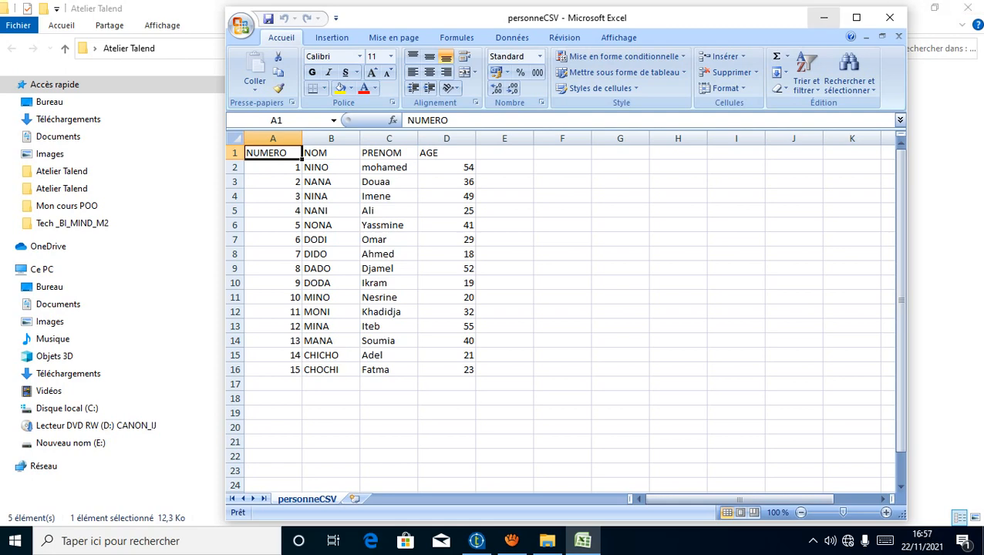
click(477, 540)
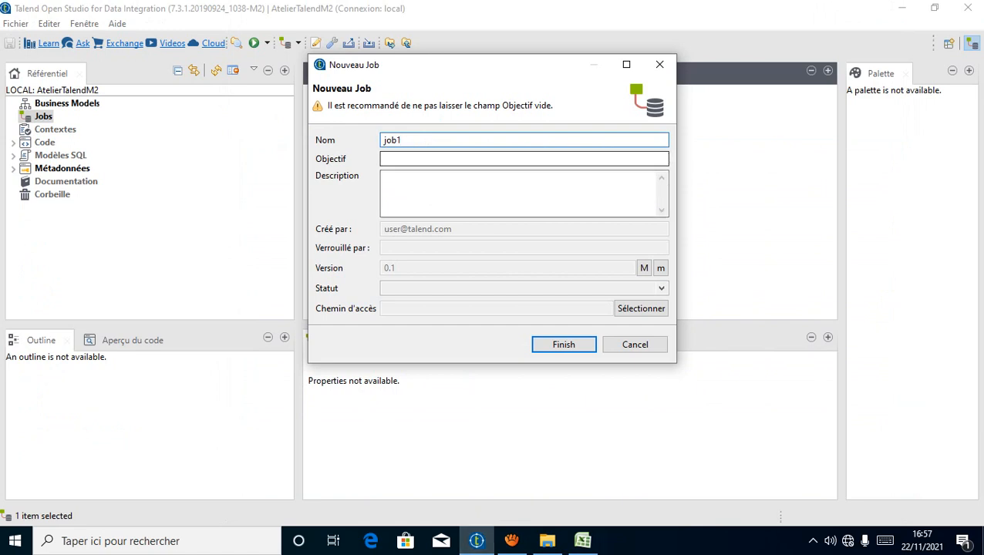
click(518, 192)
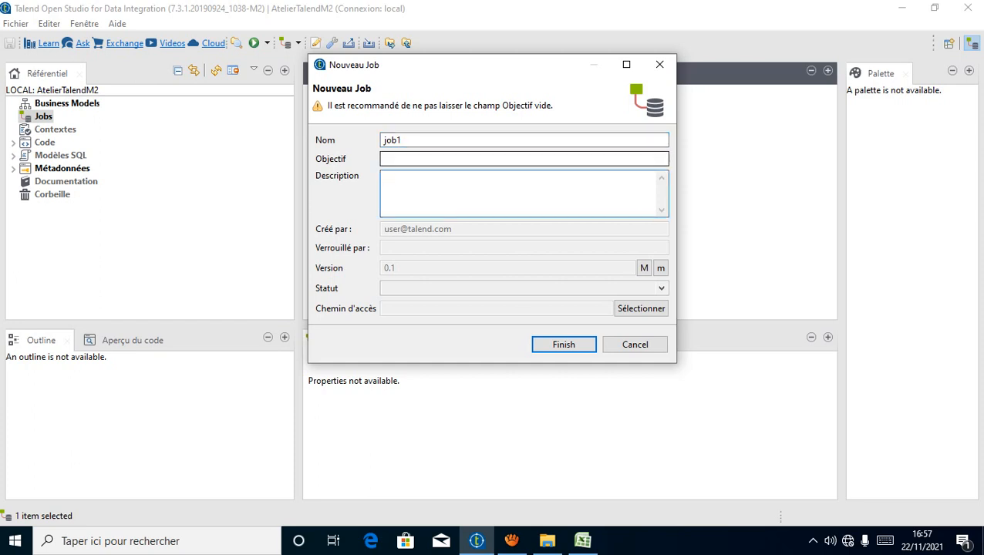
text(gest)
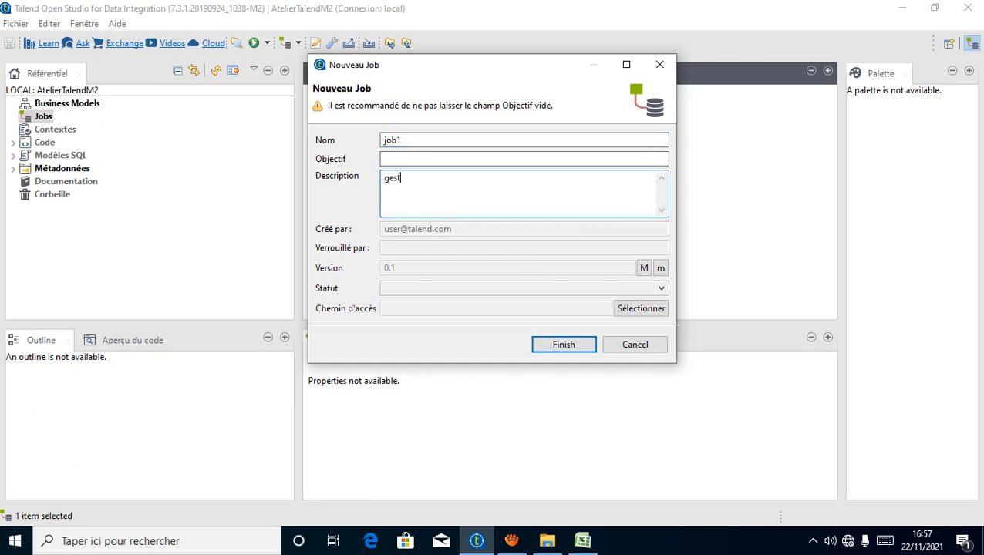
text(ion des personnes)
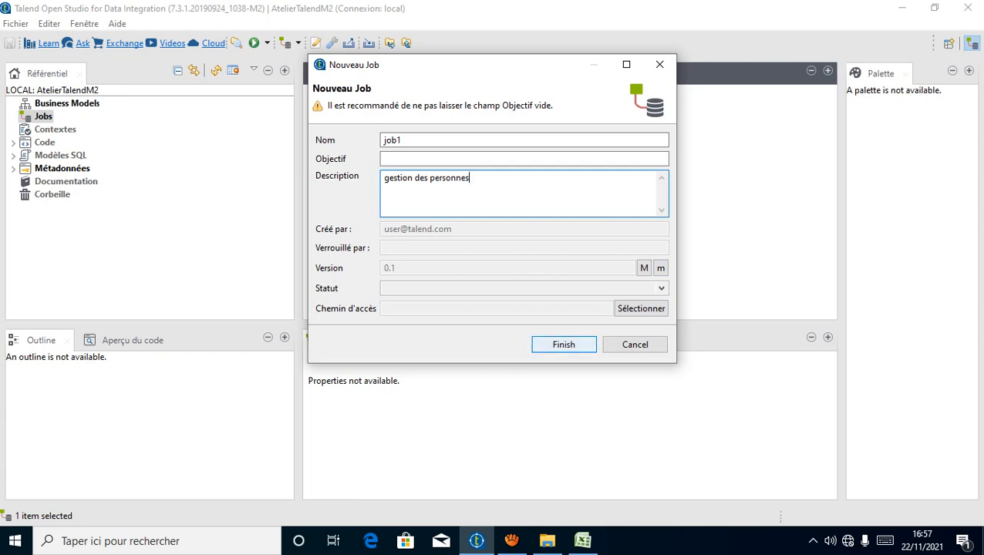
click(563, 344)
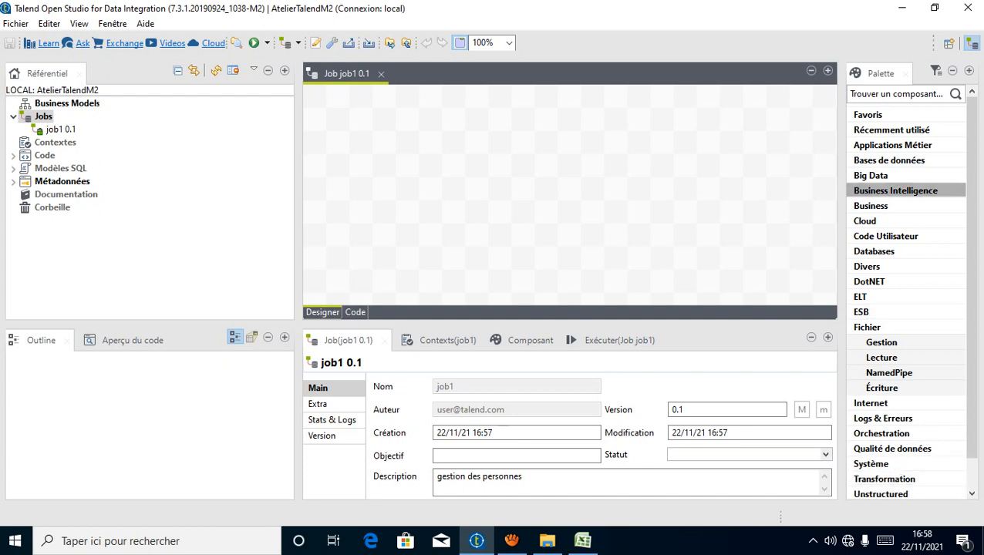
Step: Examine the Google BigQuery and Google Storage components in the Big Data family of the component palette
click(870, 175)
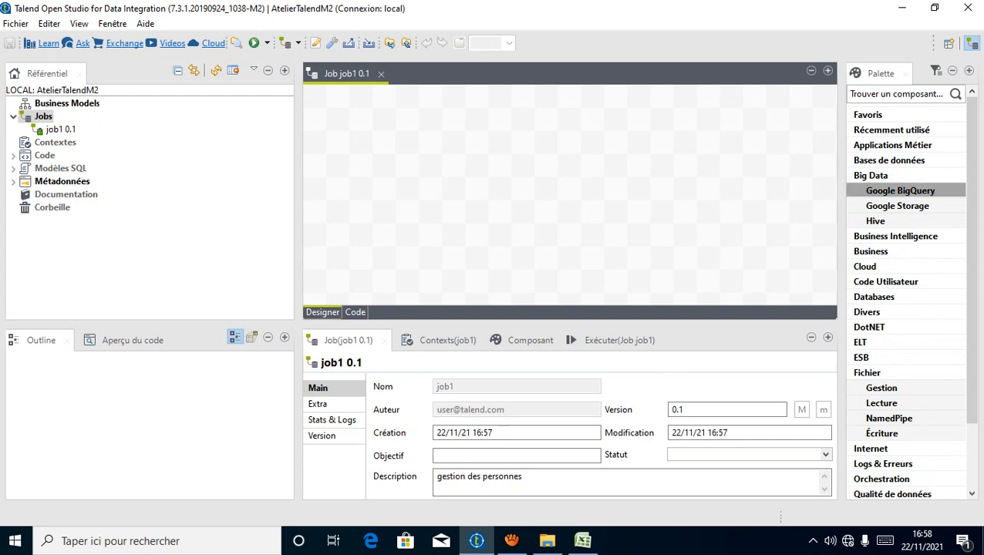
click(900, 191)
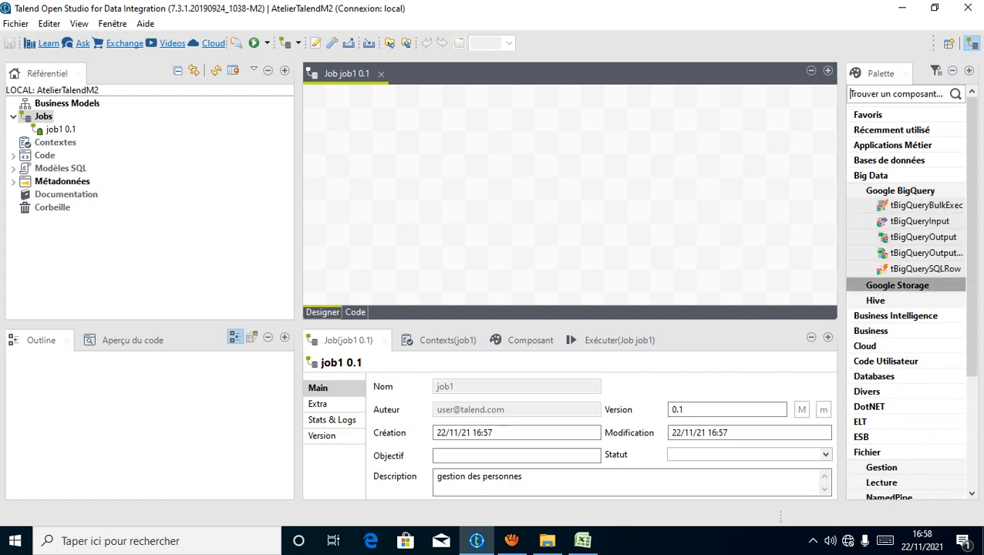
click(896, 285)
scroll(894, 347, down, 1)
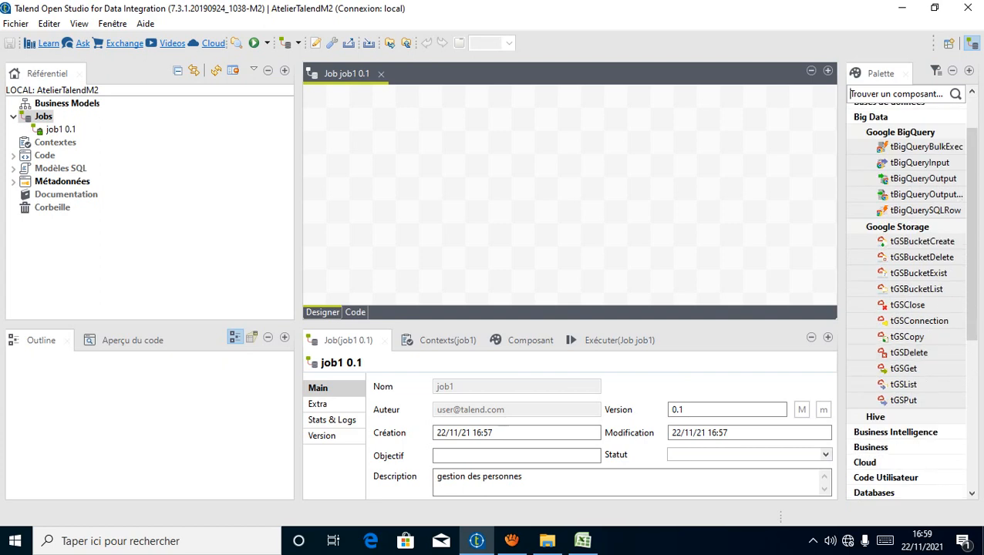
click(871, 117)
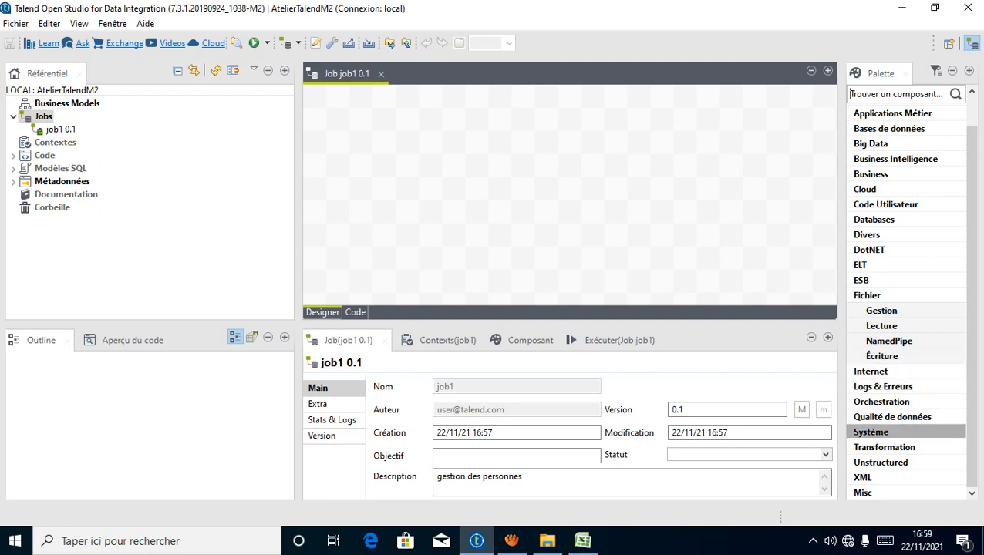
Step: Examine the Transformation components in the palette, from tAggregateRow through tMap to tXMLMap
click(884, 447)
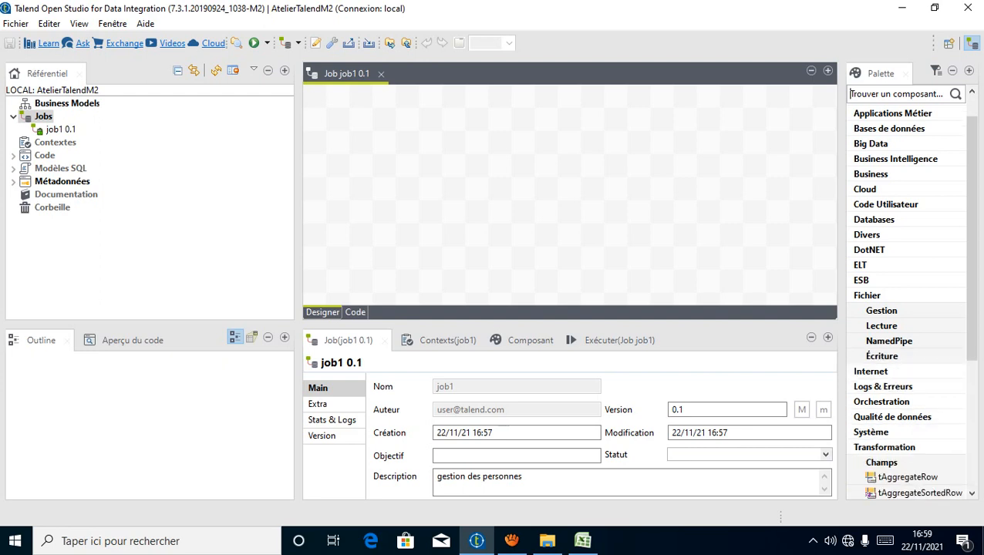
scroll(894, 401, down, 4)
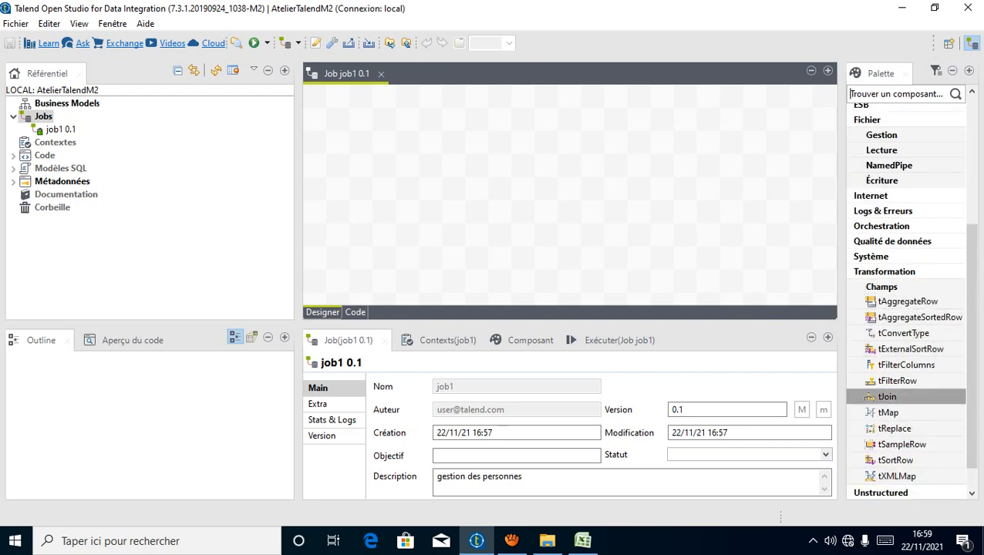
scroll(886, 396, down, 1)
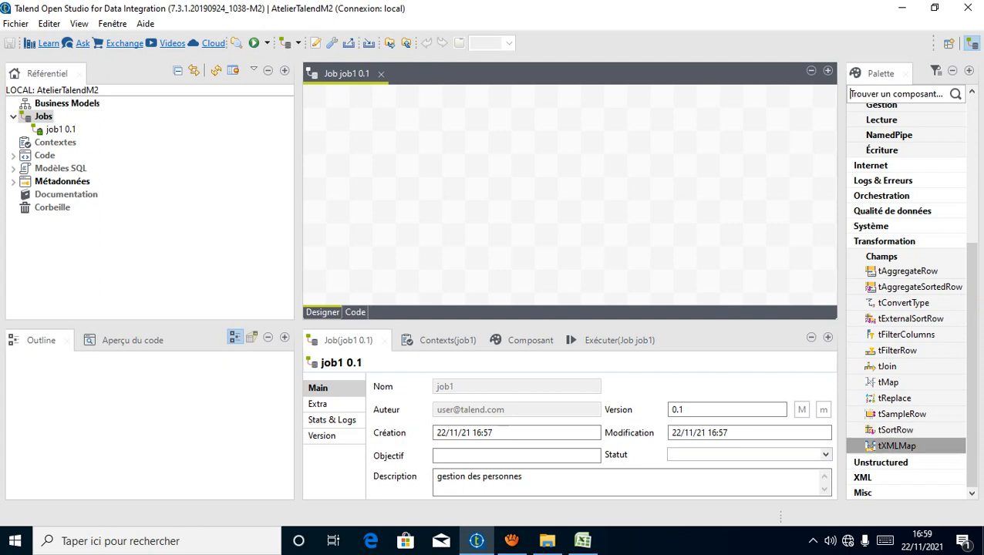
Step: Examine the file Lecture and Écriture components under Fichier, and collapse the open palette families
scroll(886, 254, up, 2)
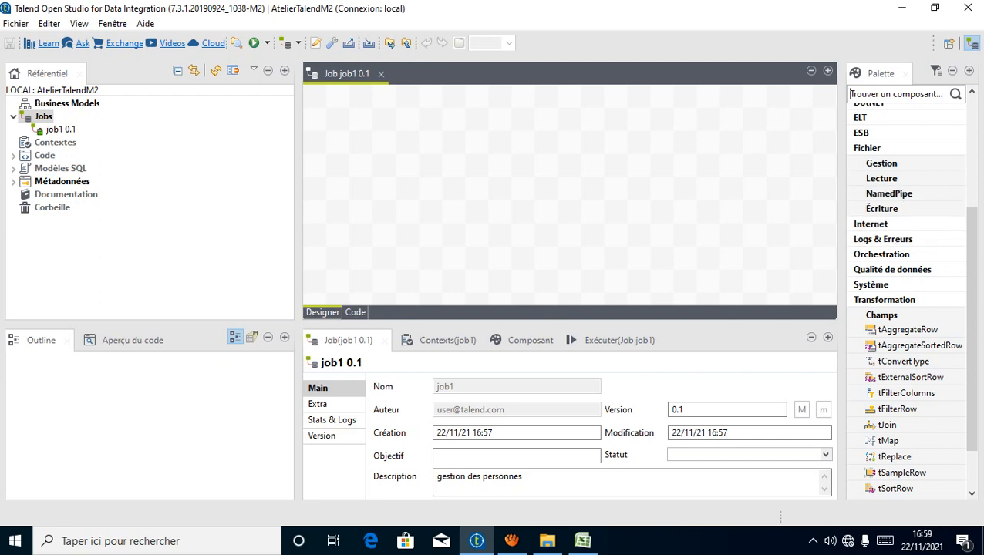
click(881, 178)
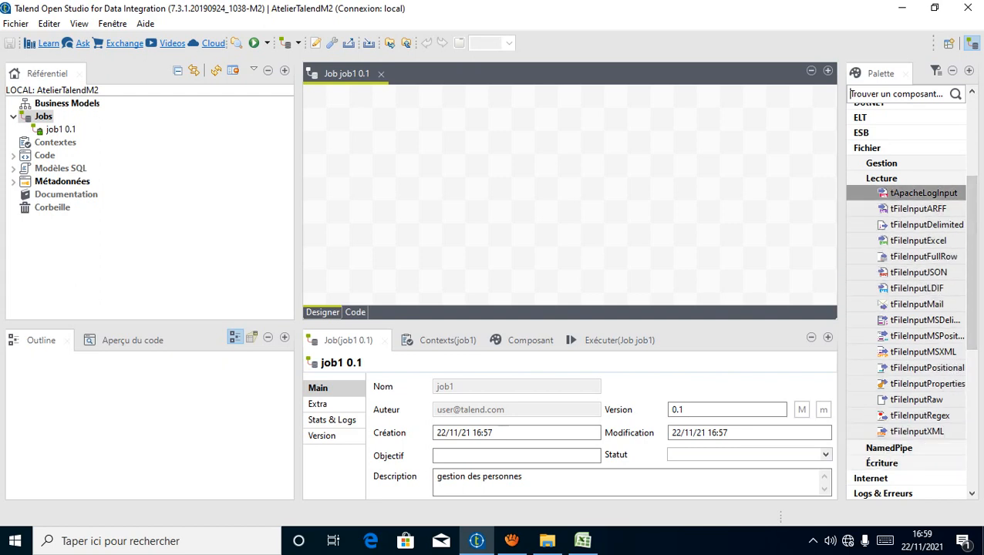
click(881, 463)
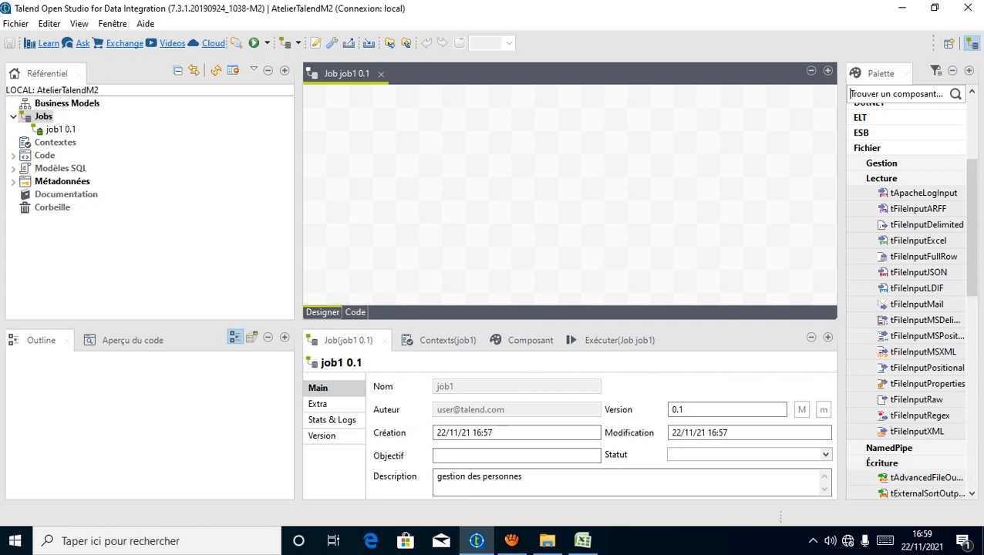
scroll(921, 482, down, 5)
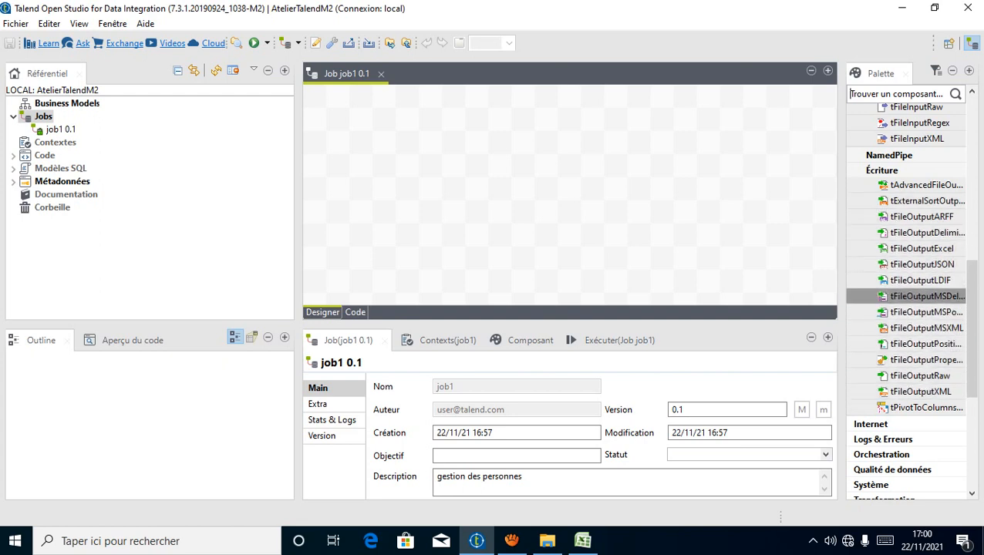
scroll(921, 324, up, 6)
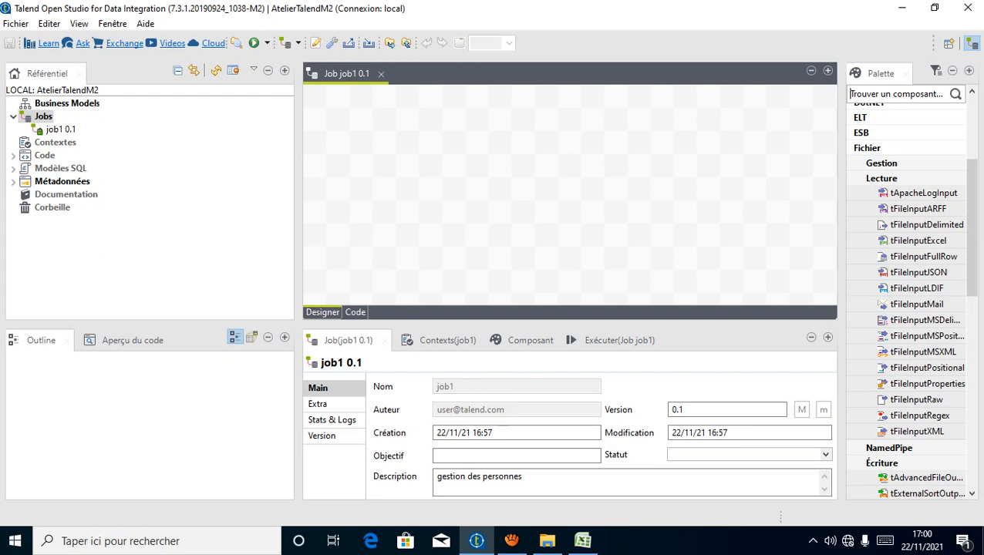
click(866, 148)
scroll(884, 431, up, 3)
click(885, 431)
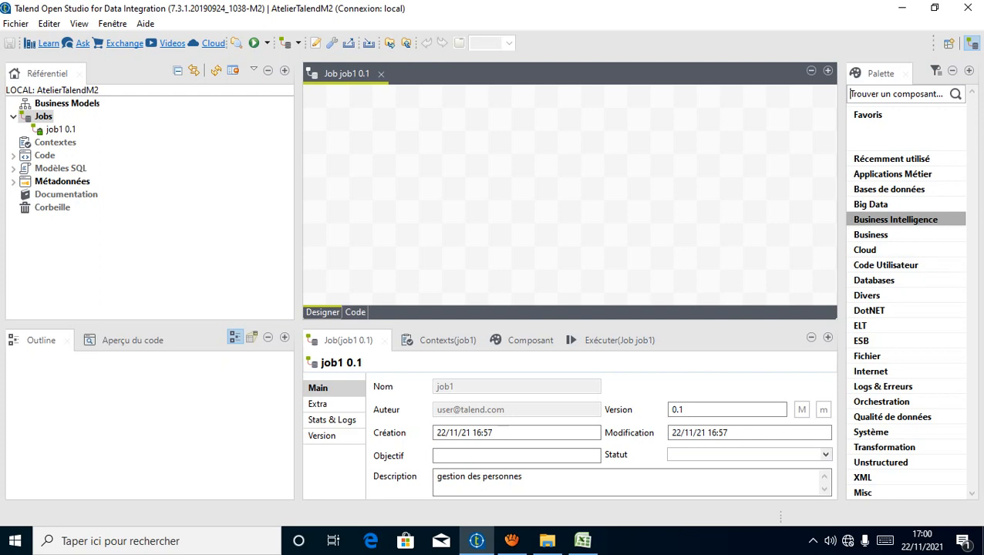
Step: Examine the Mondrian and Palo components under Cube OLAP in the Business Intelligence family
click(895, 219)
click(881, 220)
click(881, 220)
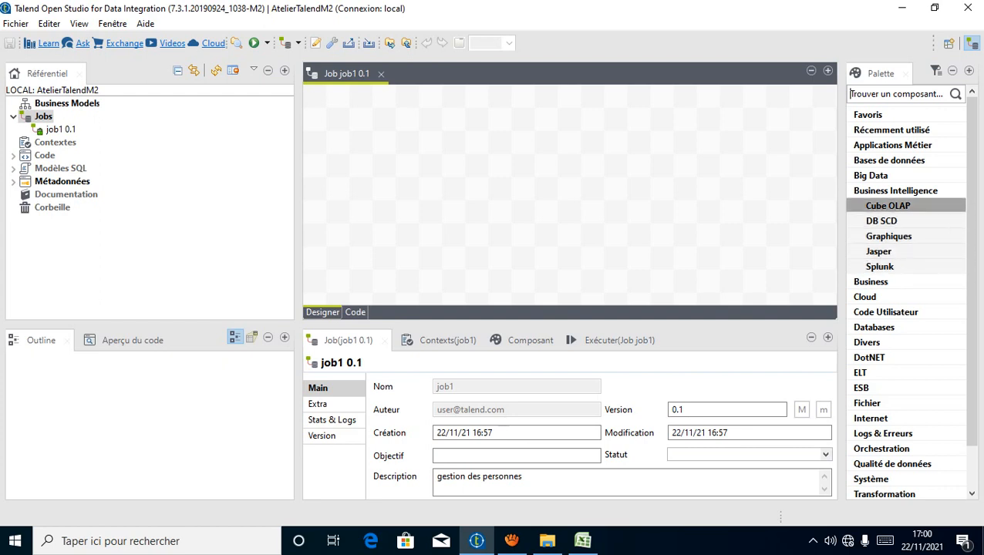
click(888, 206)
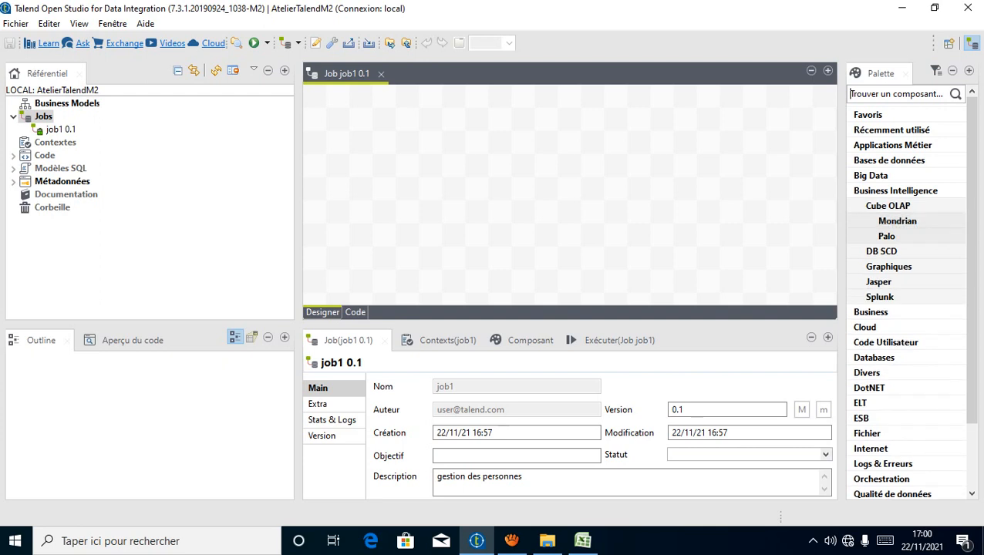
click(896, 221)
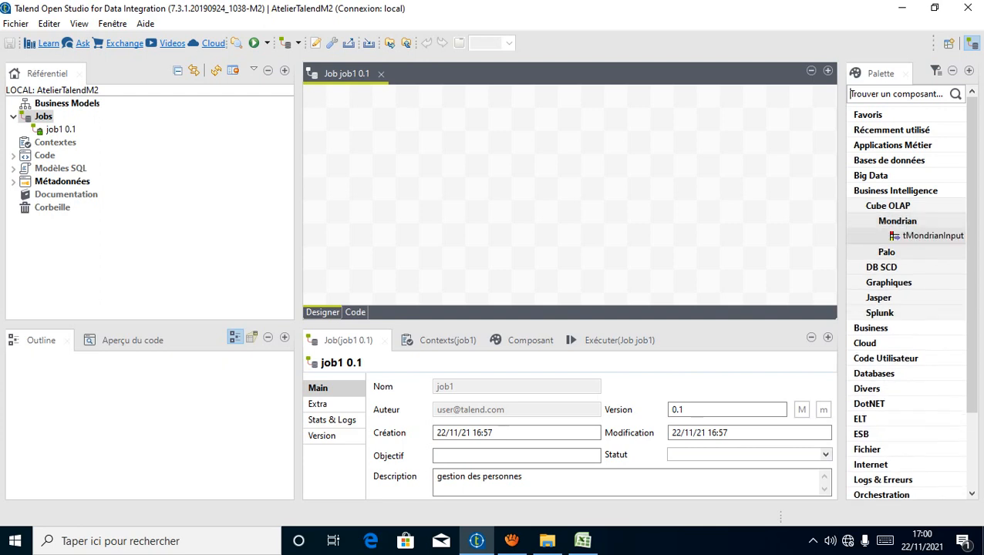
click(885, 252)
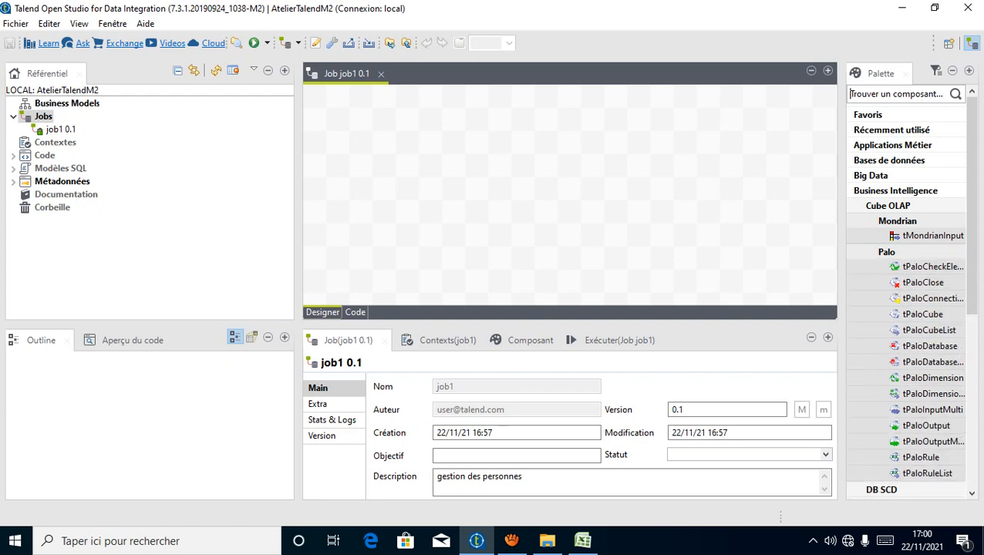
click(886, 251)
click(897, 220)
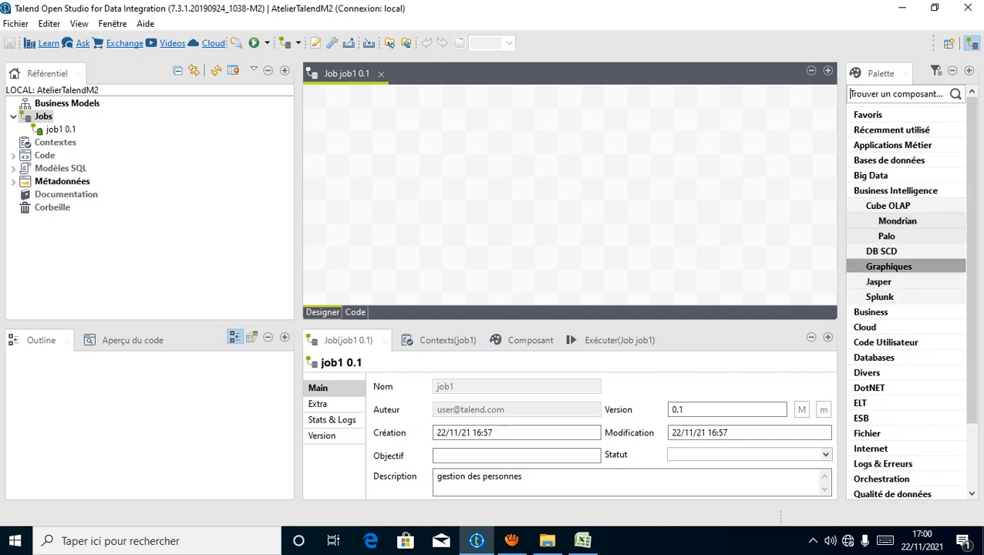
Step: Examine the Graphiques and Jasper components of the Business Intelligence family, and collapse the family
click(888, 266)
click(907, 281)
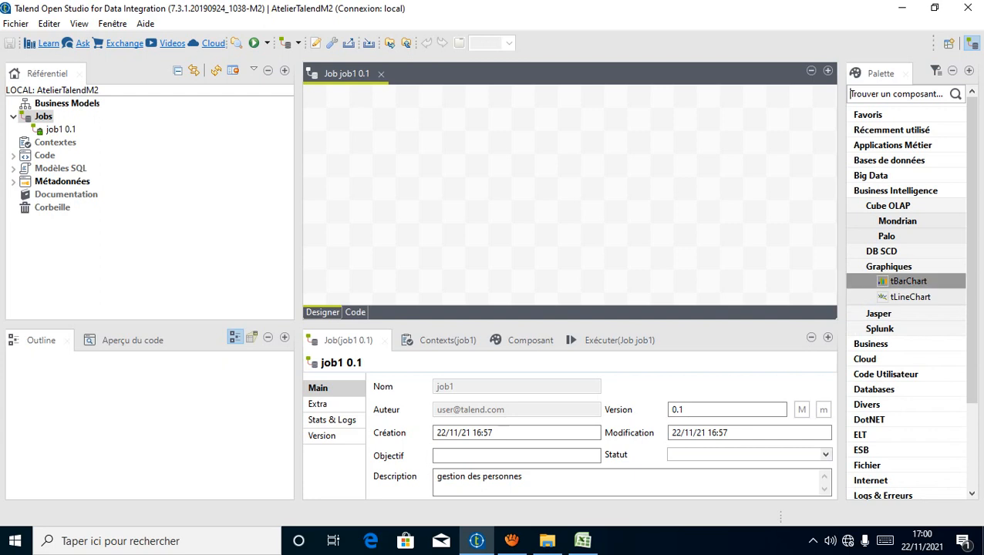
click(888, 266)
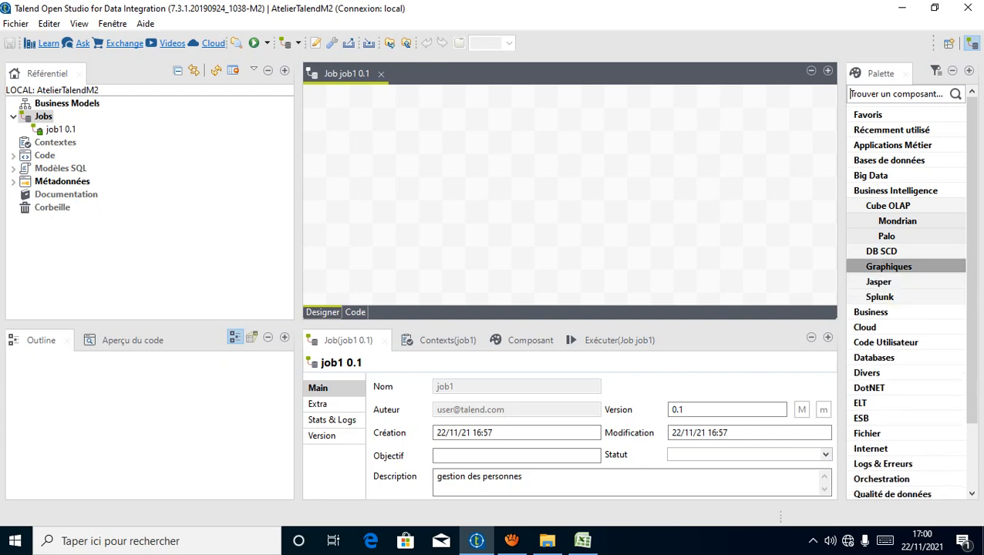
click(878, 282)
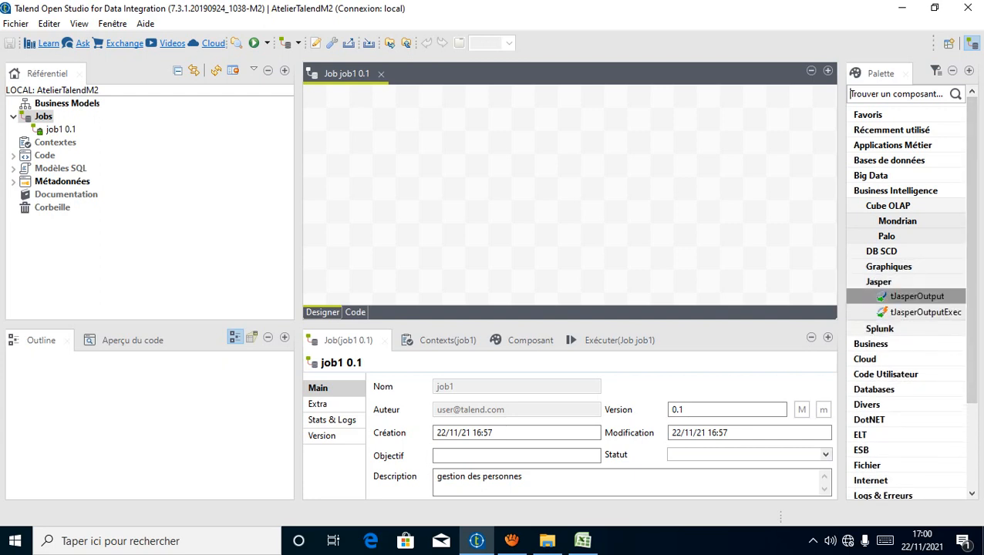
click(878, 281)
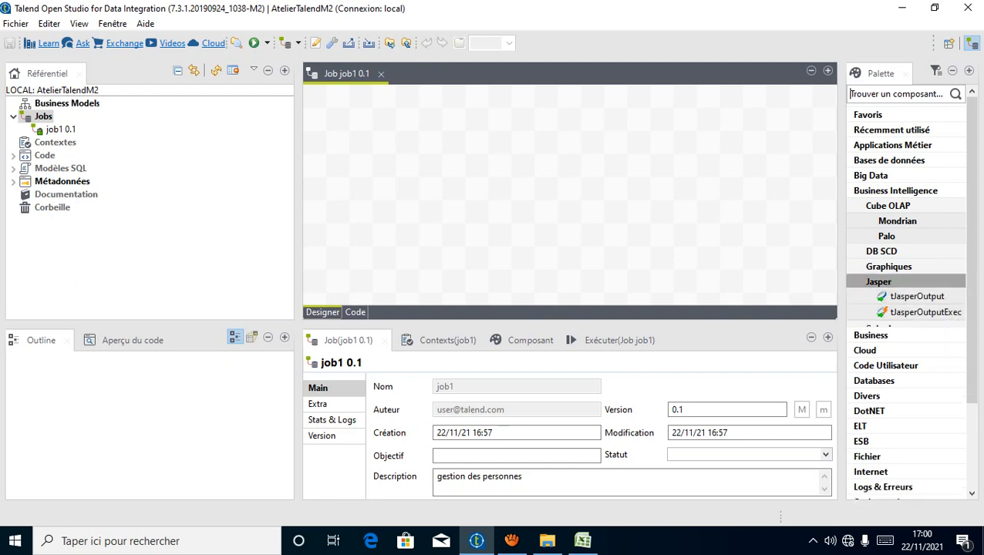
click(895, 191)
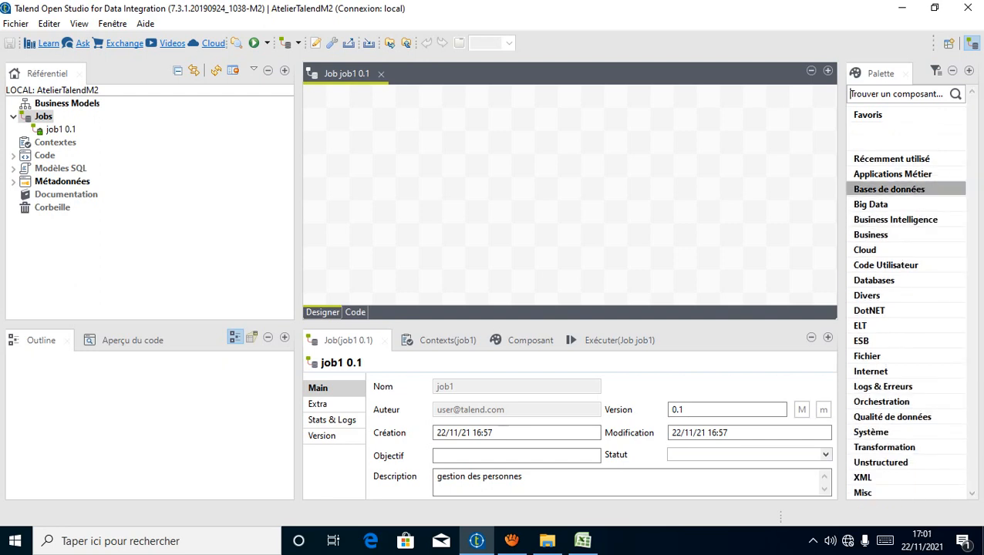
Step: Examine the database and cloud palette families, covering JDBC under Databases, Cloud, and DB Specifics under Bases de données
click(873, 279)
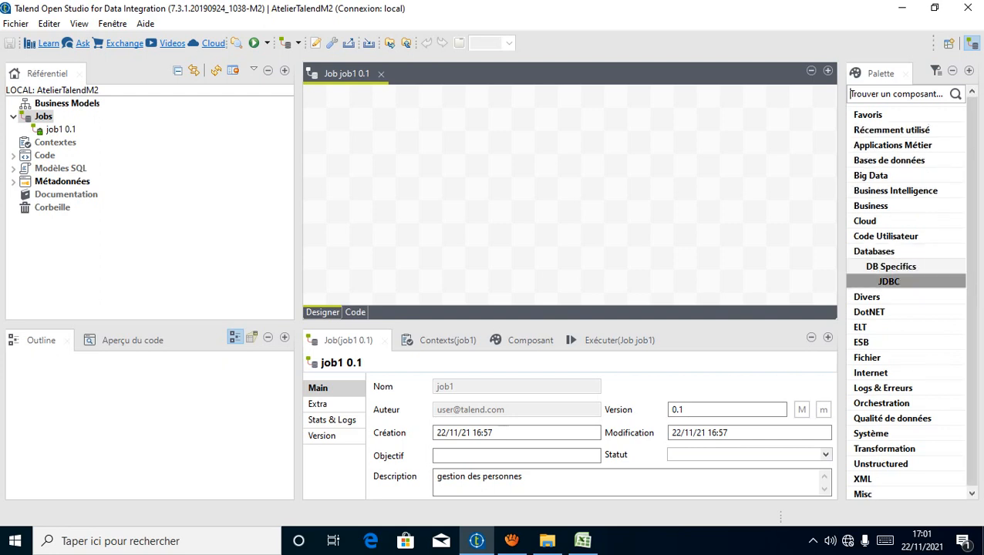
click(888, 281)
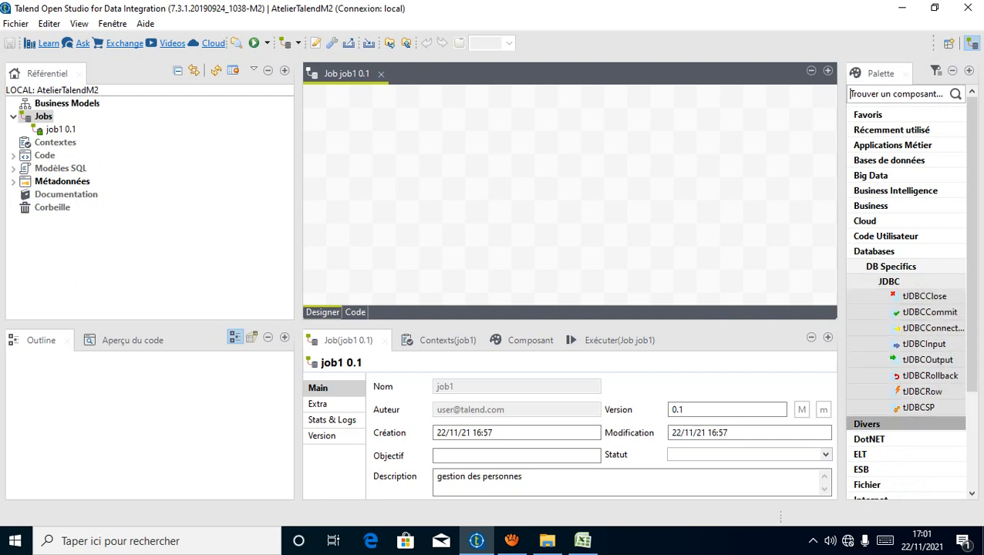
click(864, 222)
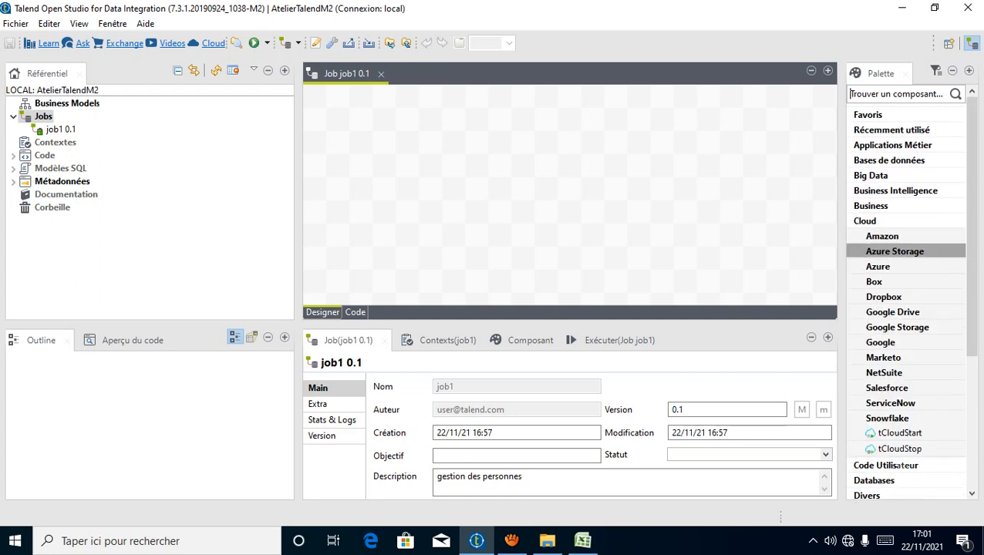
click(864, 221)
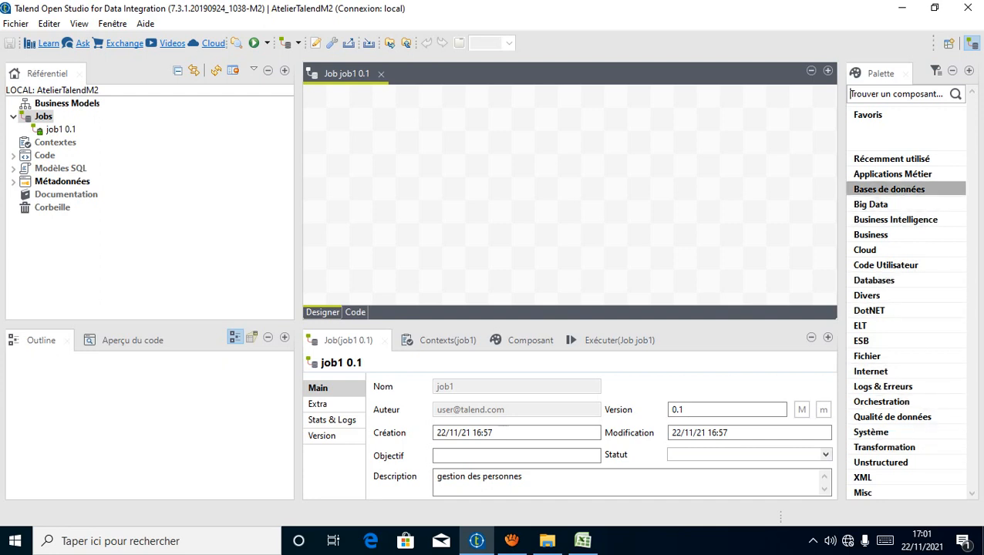
click(889, 188)
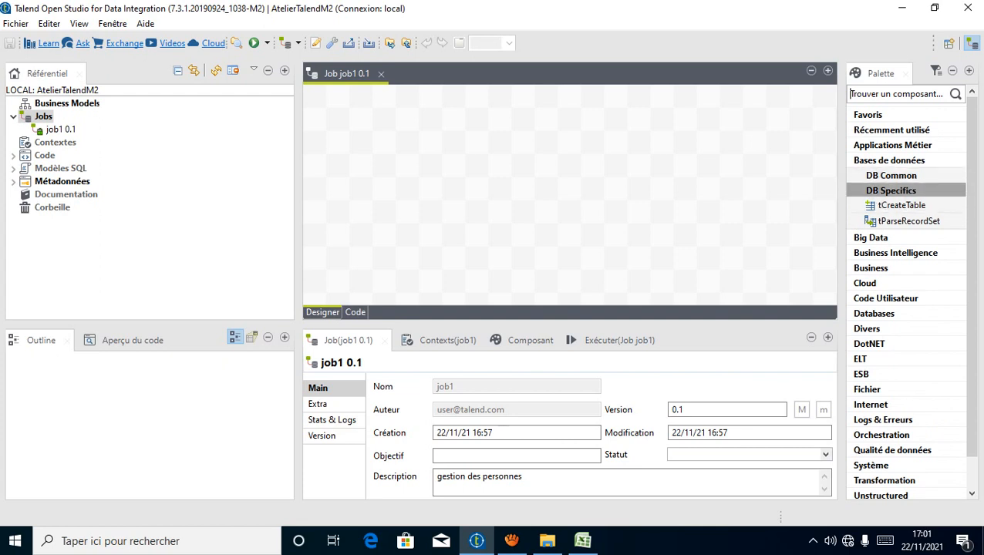
click(891, 190)
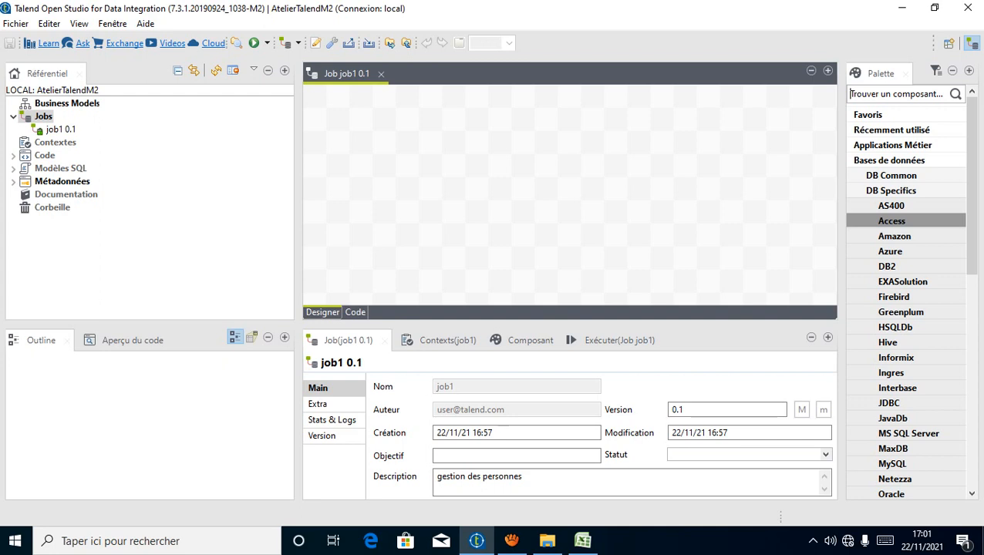
Step: Examine the Access and MS SQL Server components under DB Specifics, and collapse the Bases de données family
click(892, 220)
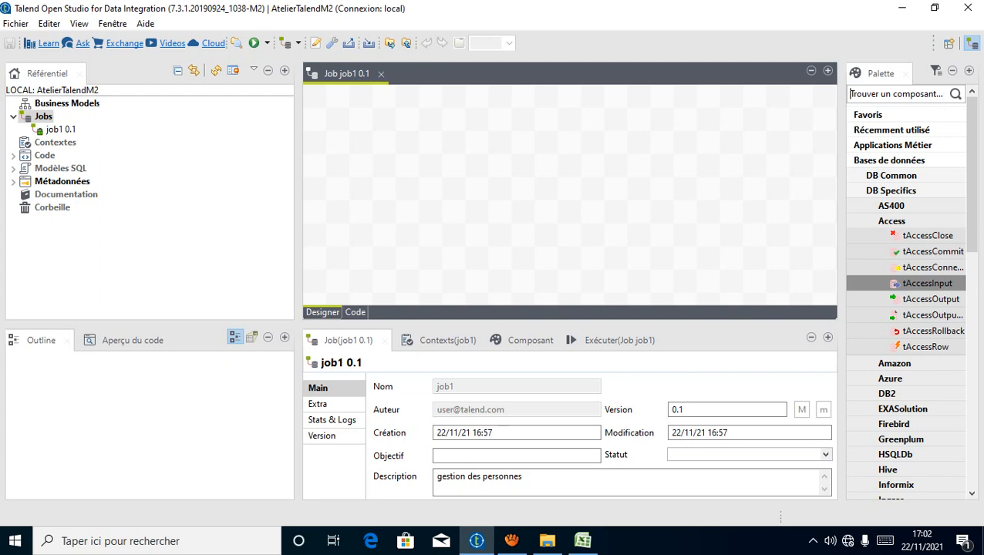
click(892, 221)
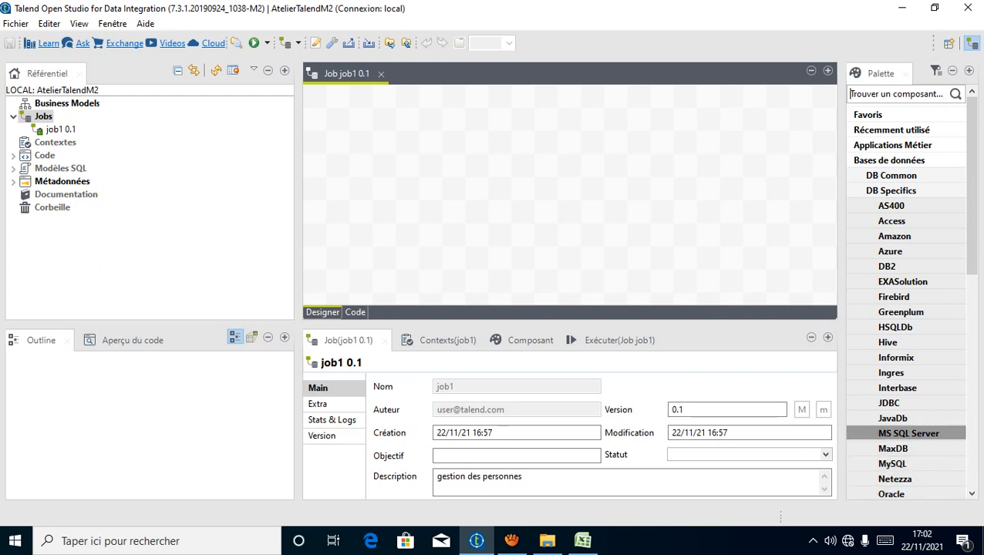
click(908, 433)
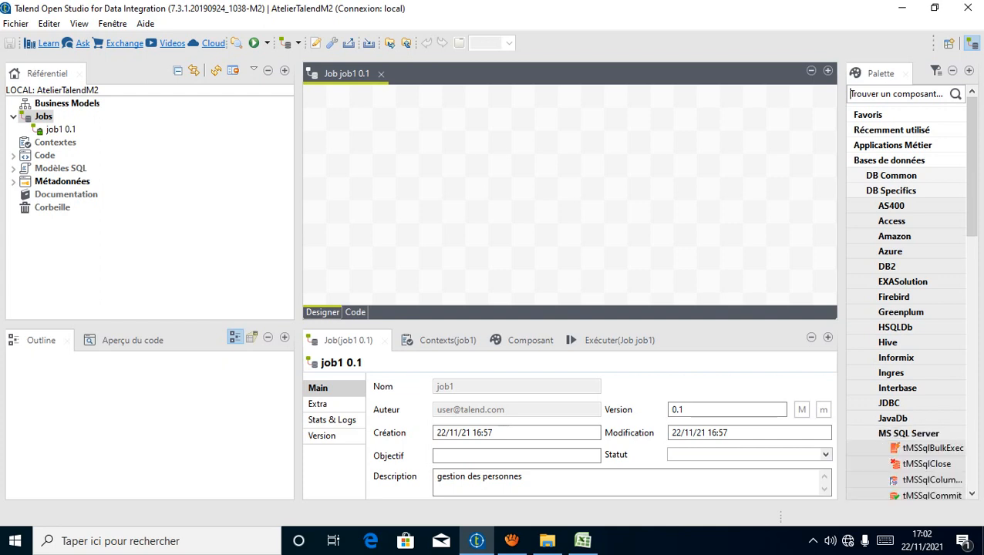
scroll(906, 308, down, 5)
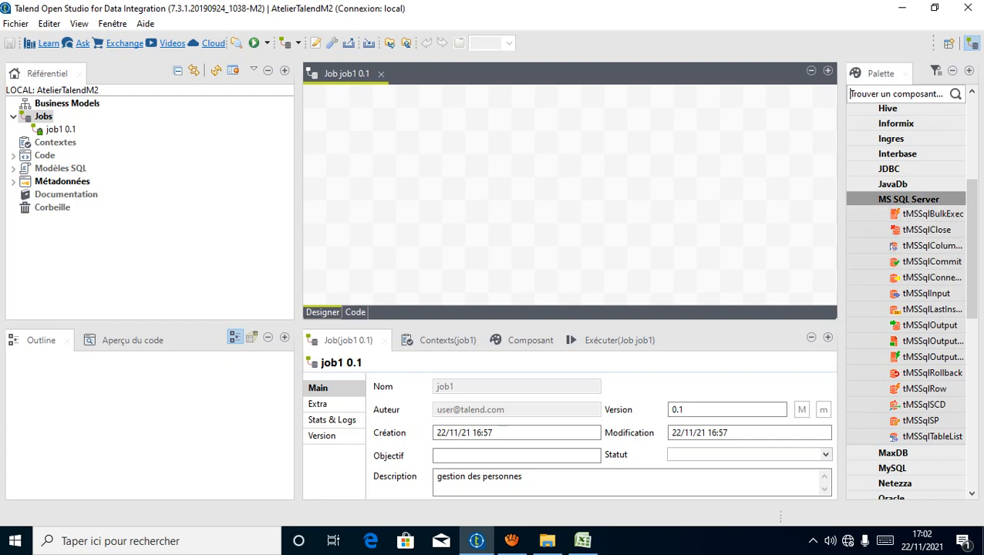
click(909, 198)
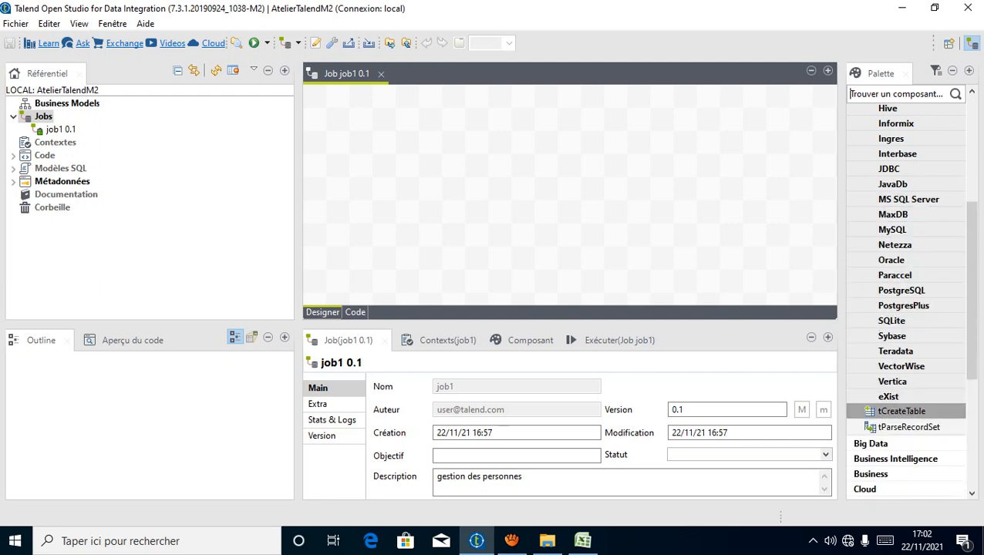
scroll(906, 227, up, 2)
scroll(906, 227, up, 4)
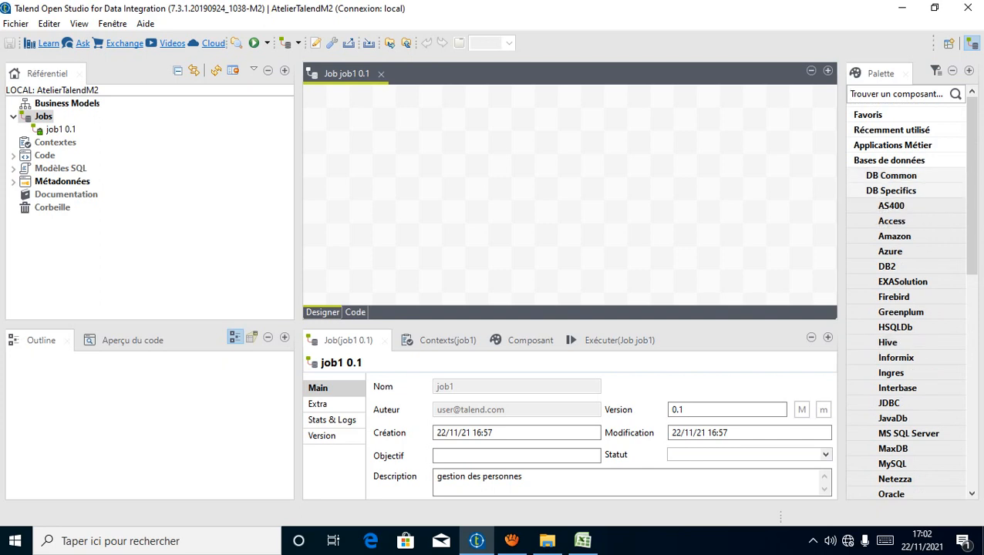
click(890, 190)
click(889, 160)
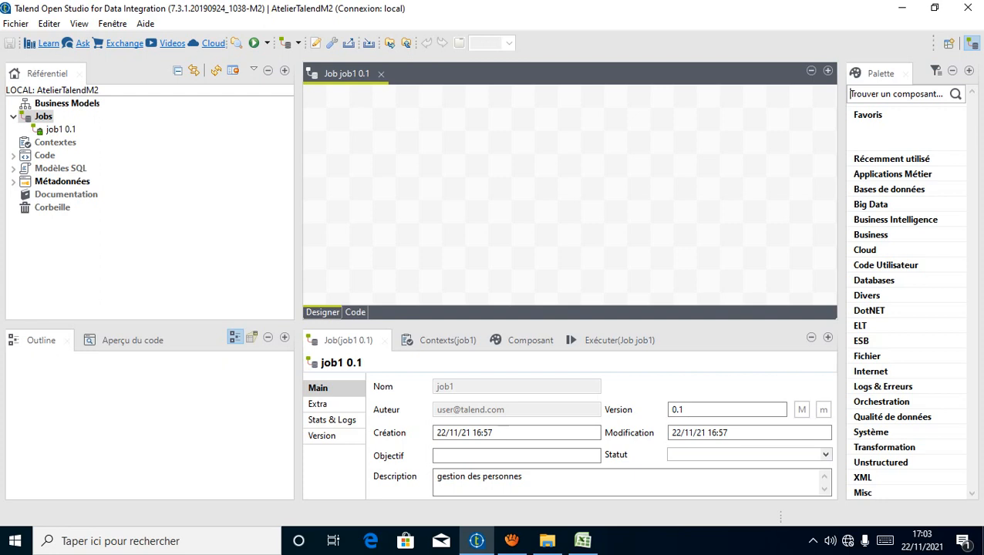
Step: Examine the generated Java code of job1, including its class declaration implementing TalendJob
click(322, 313)
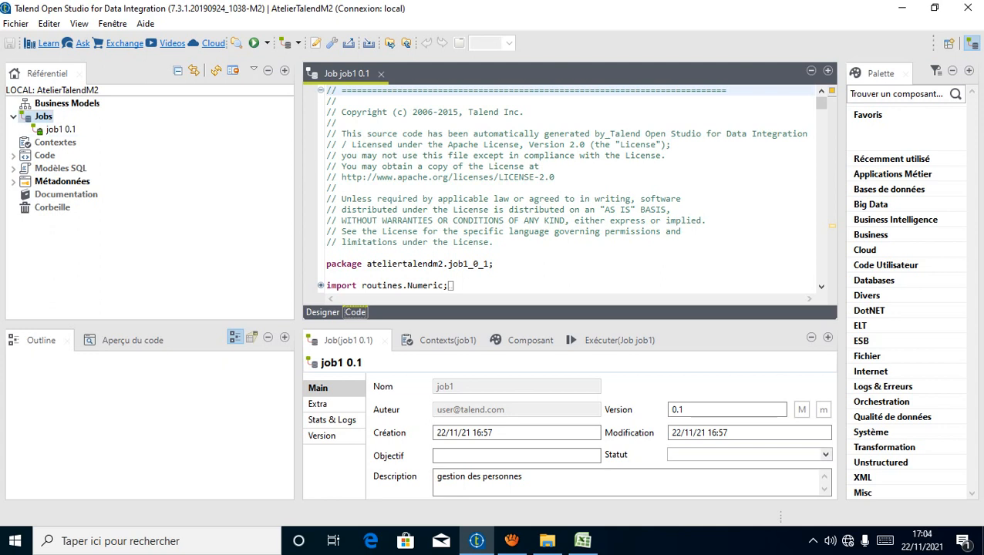
scroll(564, 189, down, 5)
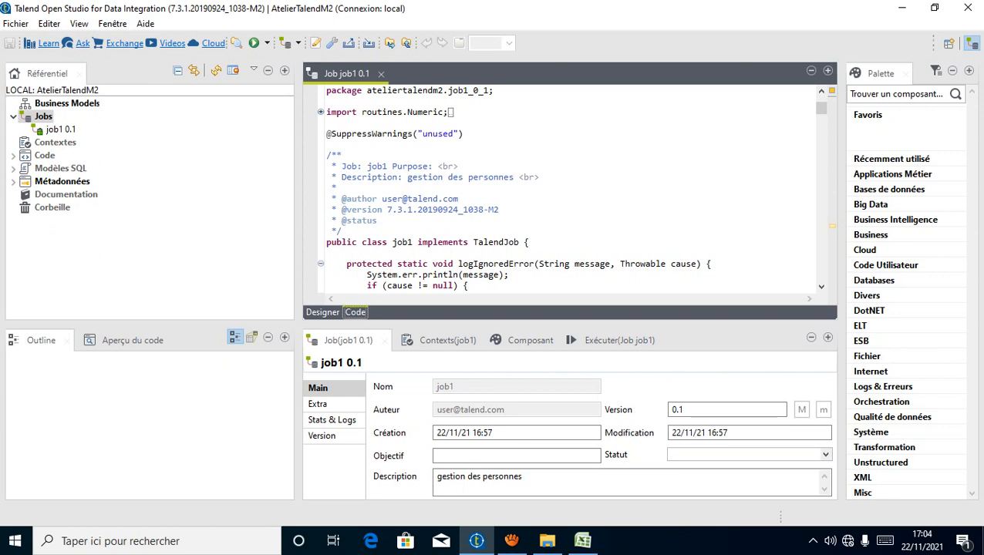
drag(393, 242, 414, 242)
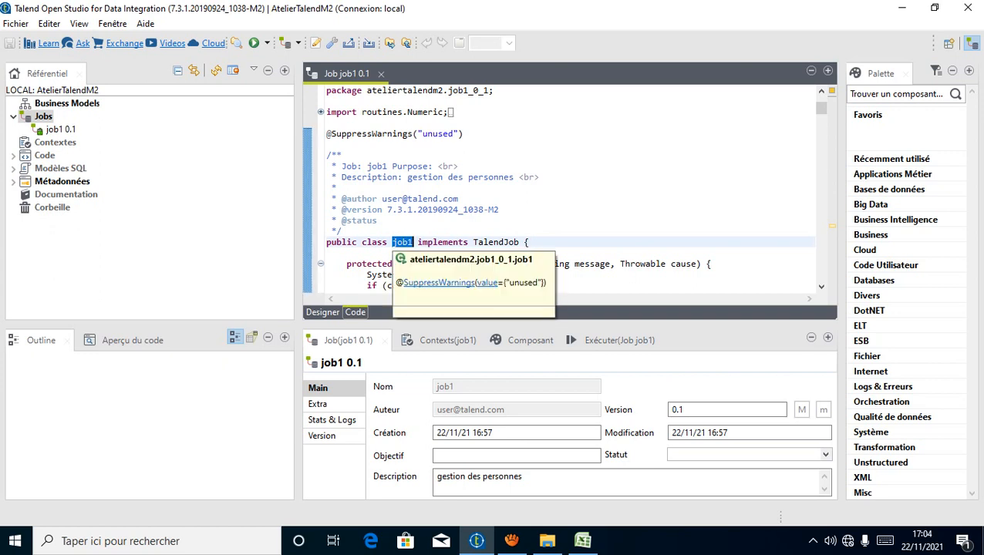
click(475, 242)
drag(475, 242, 520, 242)
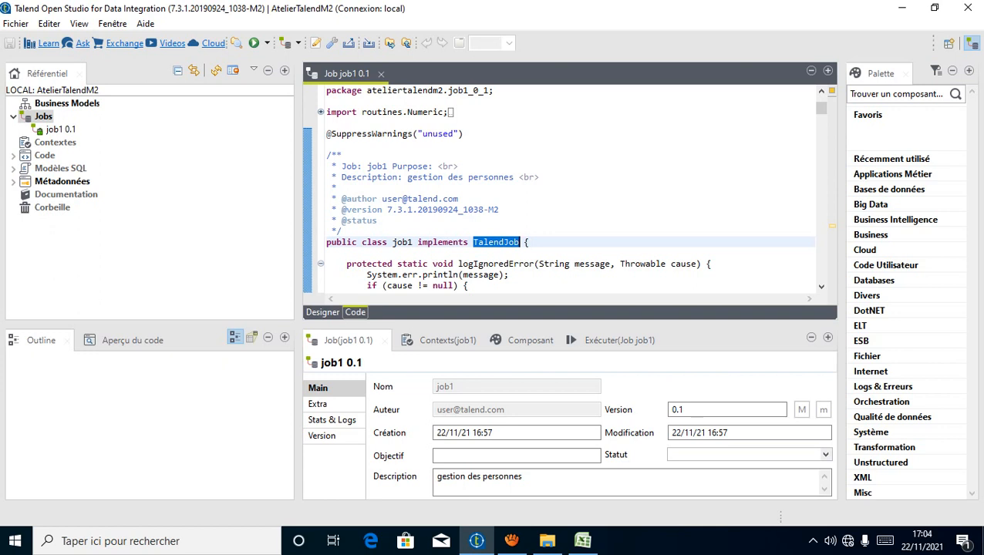
scroll(558, 189, down, 6)
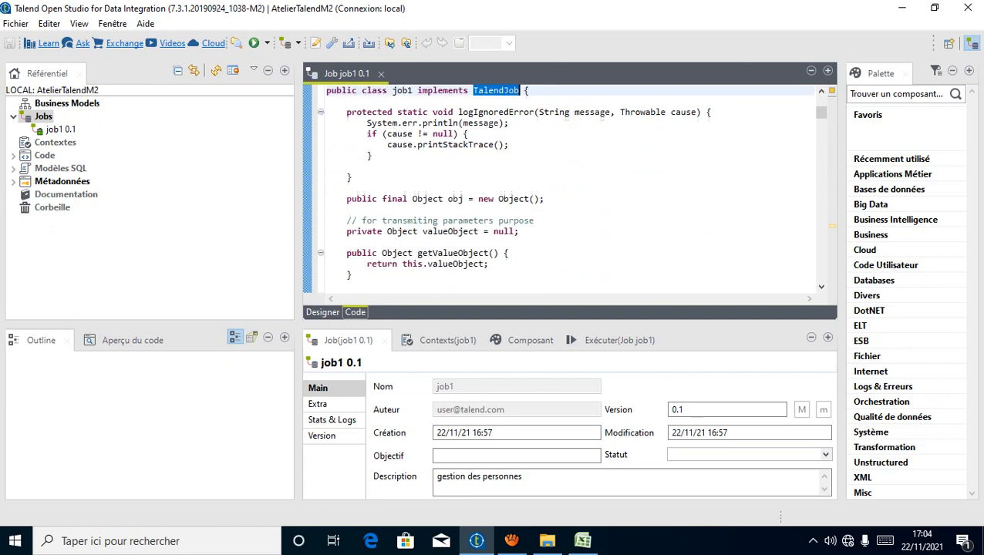
scroll(559, 189, down, 5)
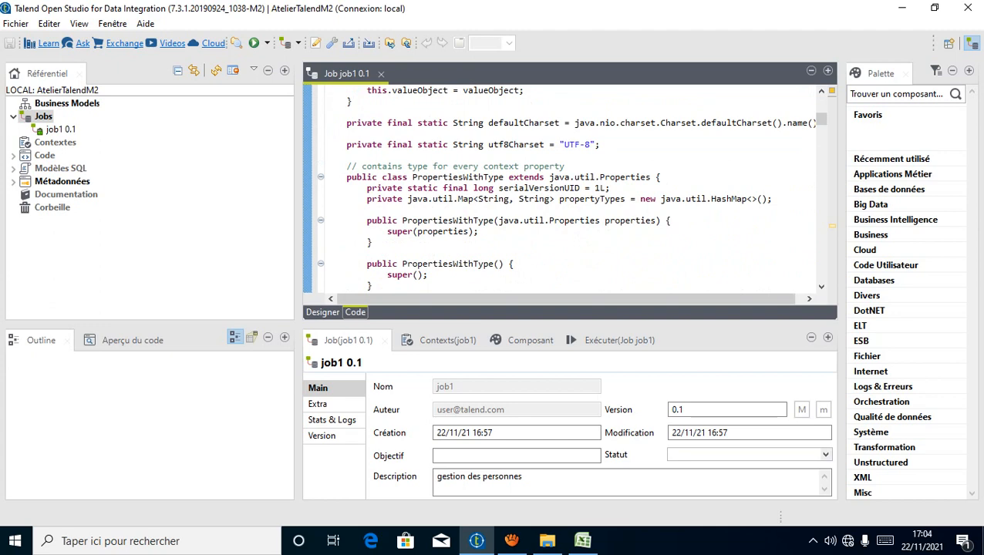
scroll(559, 188, up, 11)
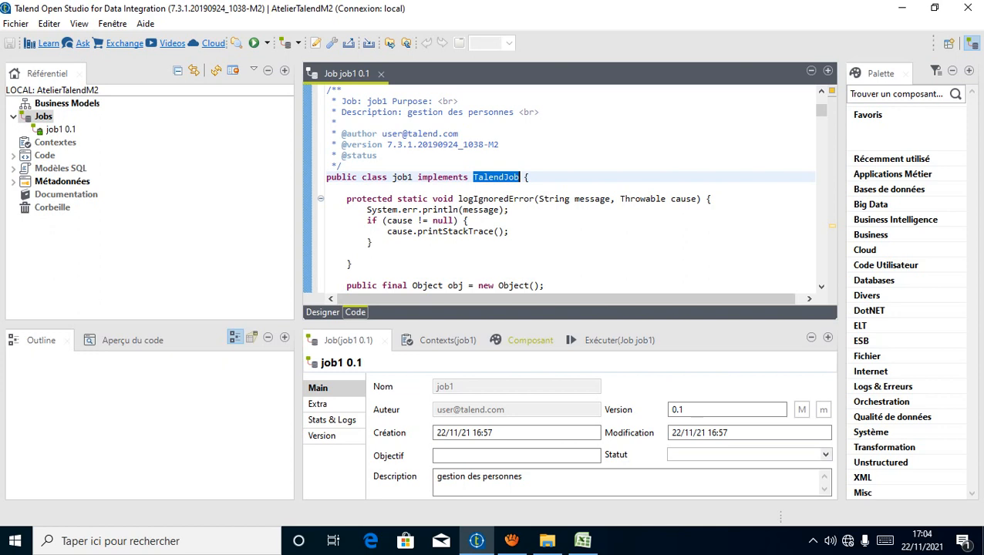
Step: Check the Composant properties, return job1 to its design view, and show its execution settings
click(529, 340)
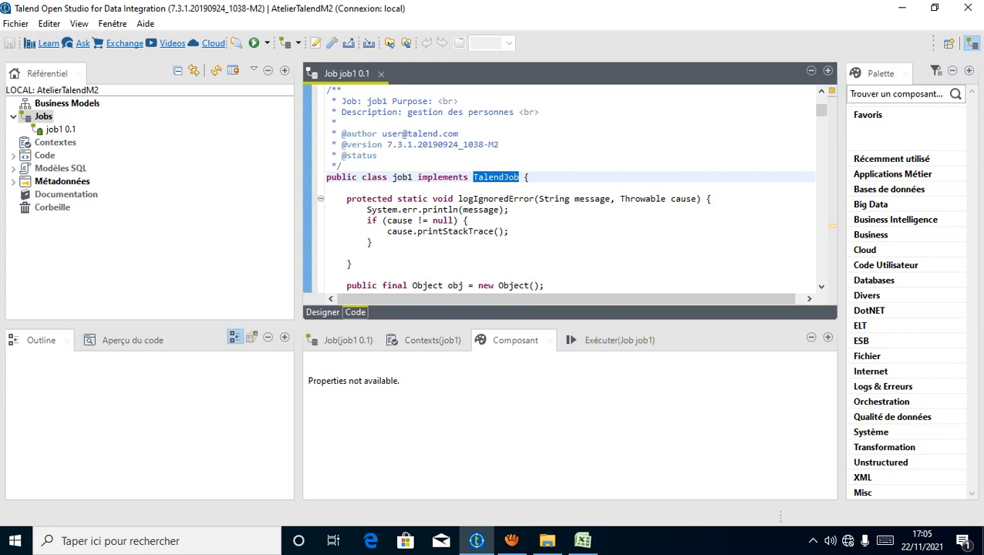
click(322, 313)
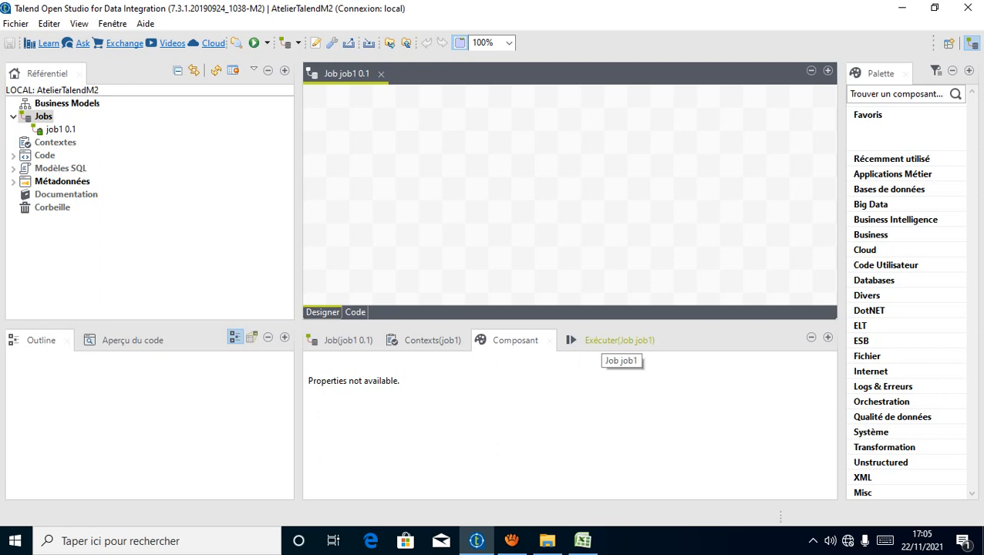
click(617, 340)
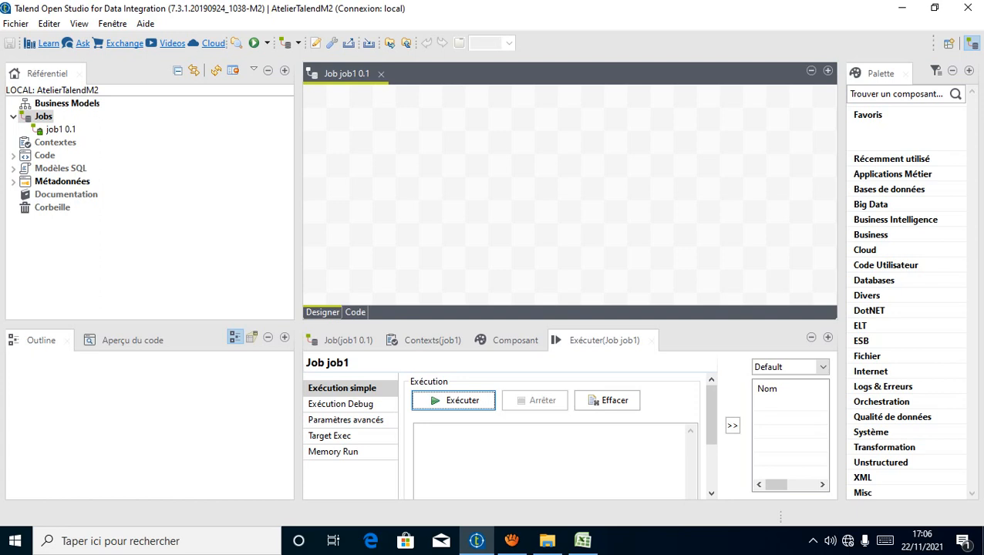
Step: Switch to Excel to review the NUMERO, NOM, PRENOM and AGE columns of personneCSV, and return to Talend
click(582, 541)
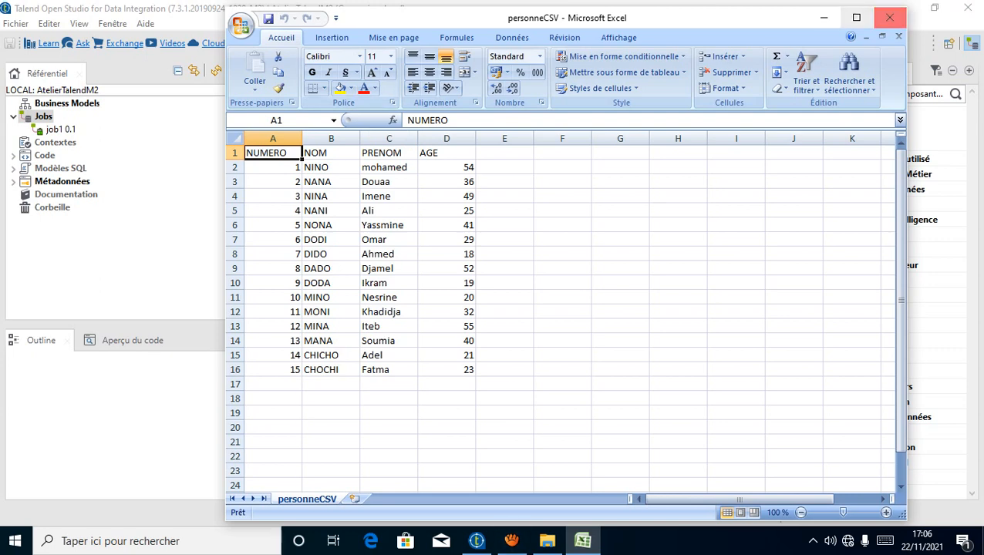
click(823, 17)
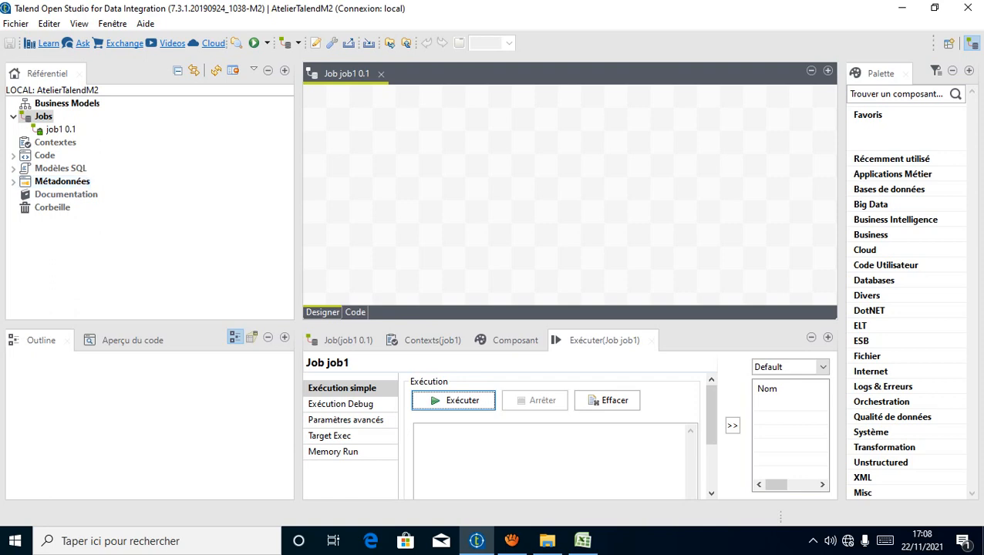
click(582, 540)
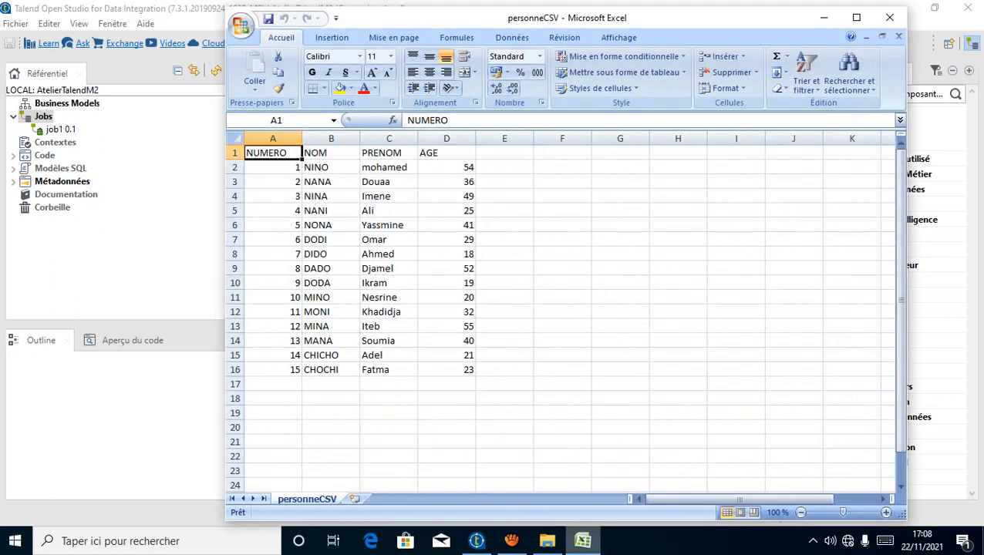
click(582, 540)
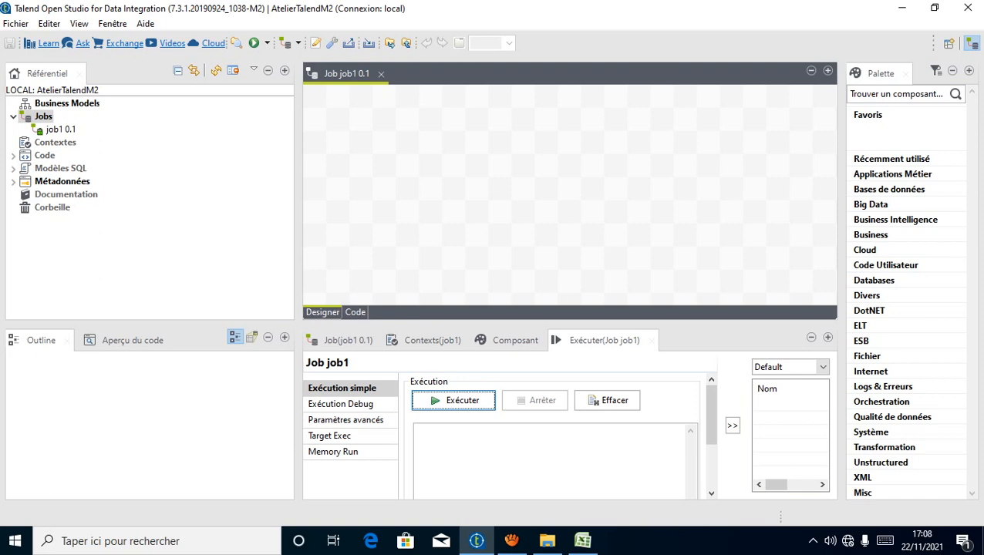
click(582, 540)
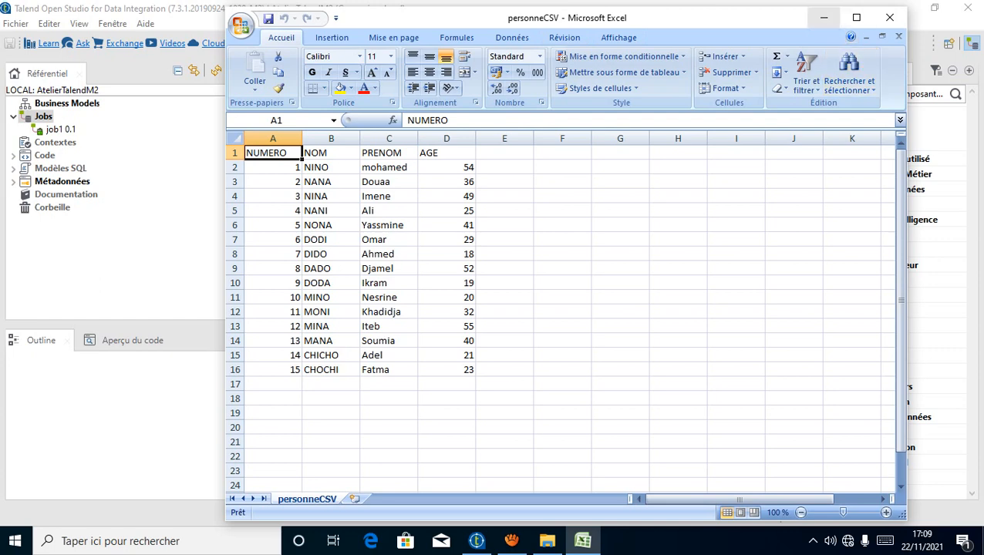
click(823, 18)
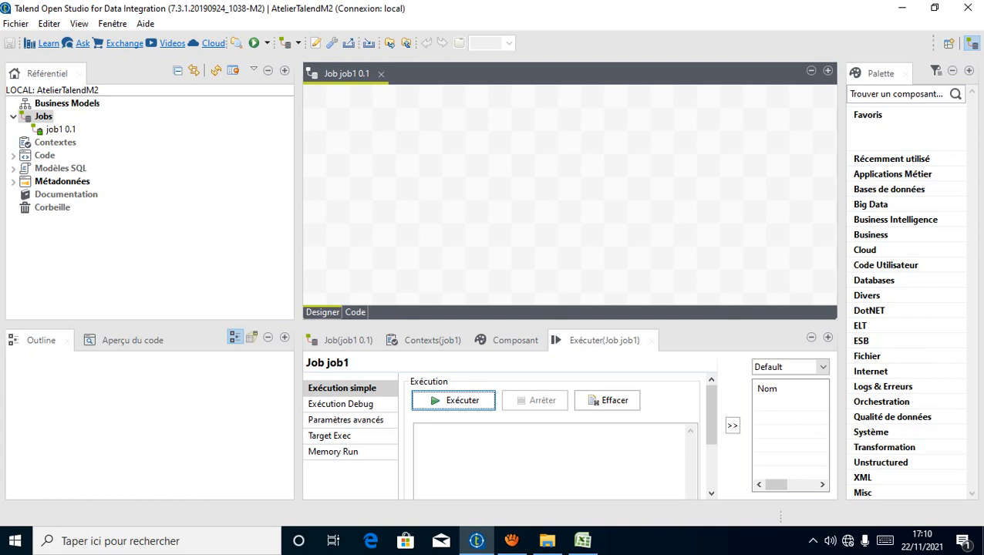
Step: Expand the Métadonnées node in the repository and review its available metadata types
right_click(77, 181)
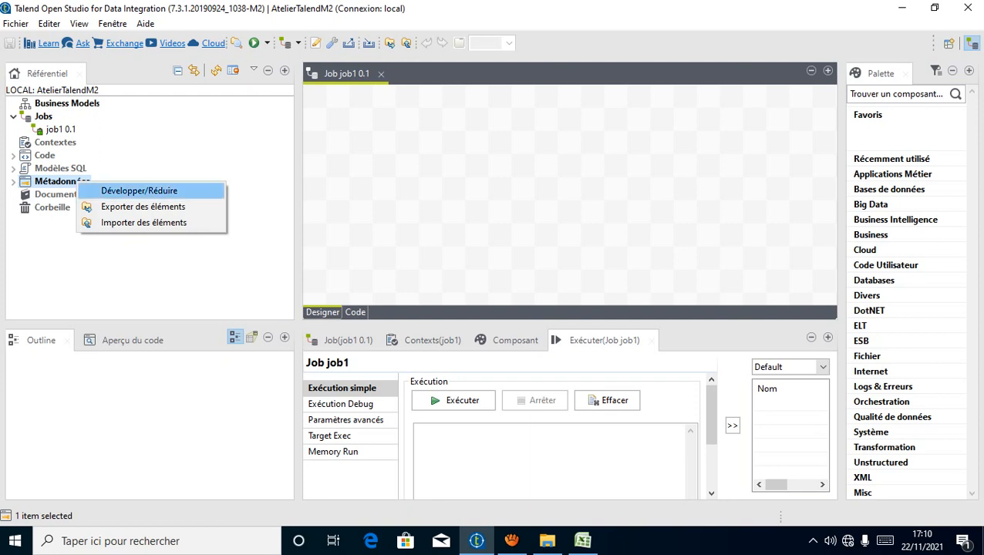
click(138, 191)
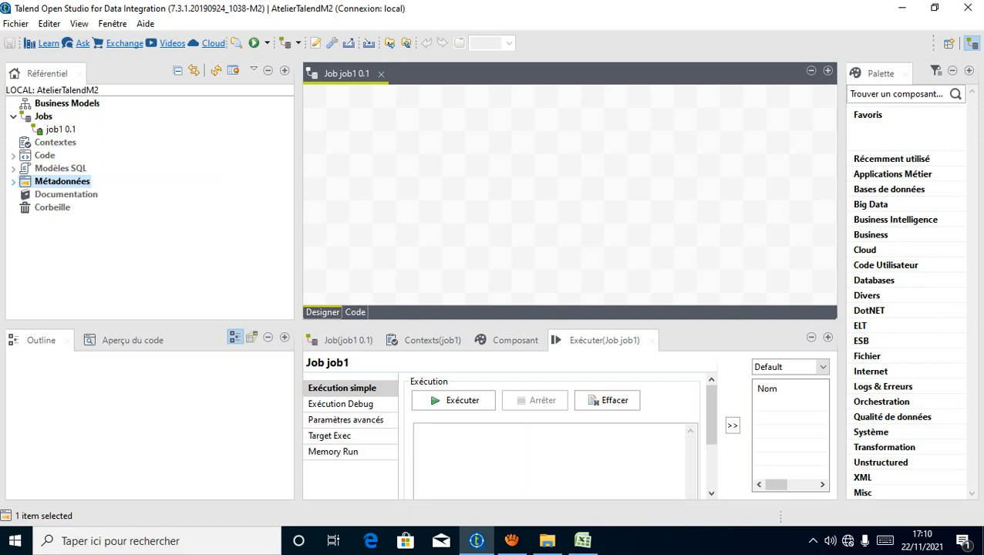
click(13, 181)
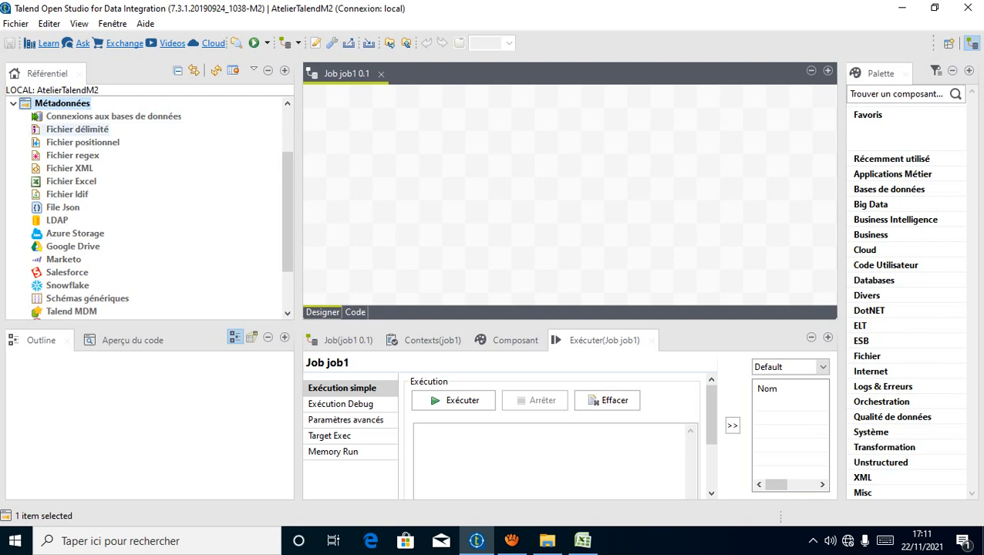
scroll(147, 208, down, 2)
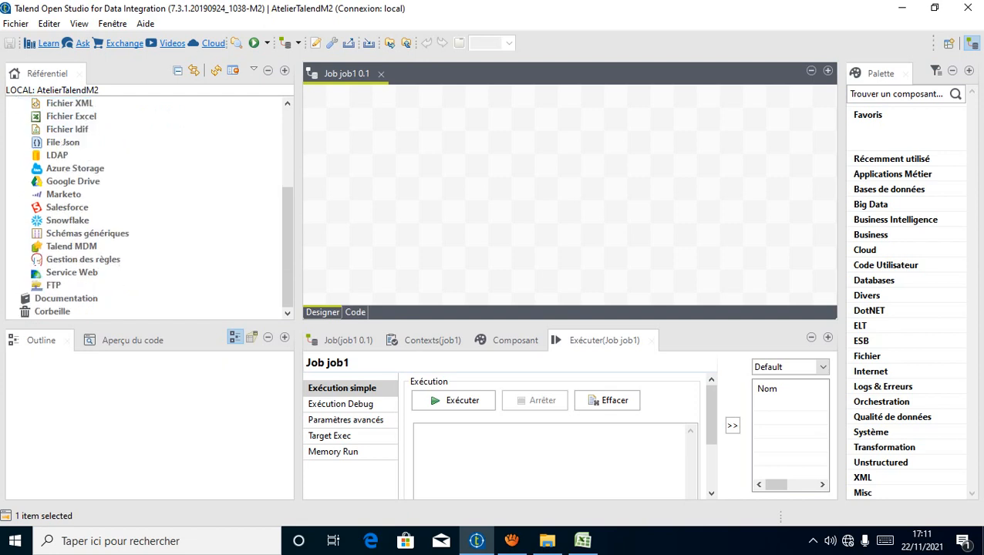
scroll(146, 208, up, 2)
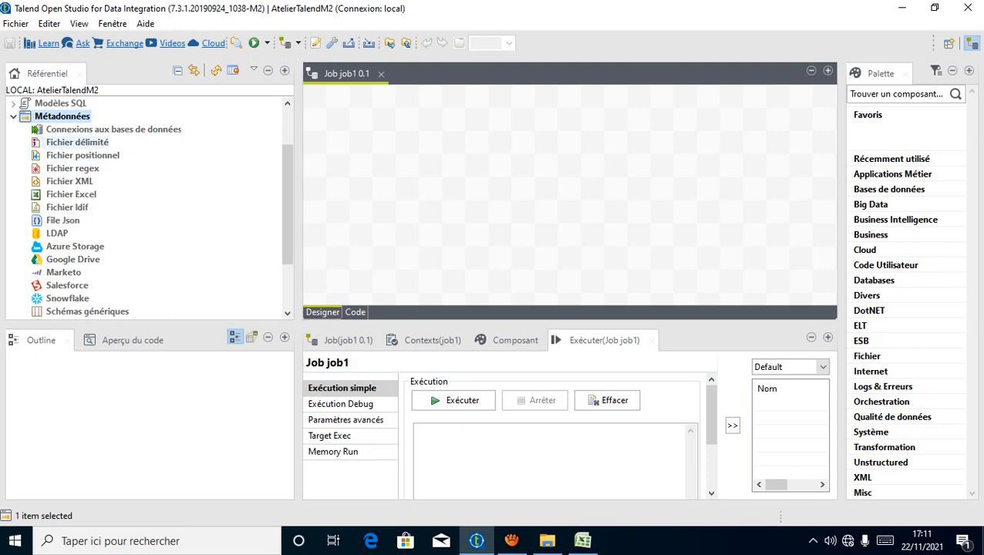
Step: Start a new Fichier délimité metadata entry named personneCSV with the description gestionPersonnes
click(583, 541)
right_click(70, 143)
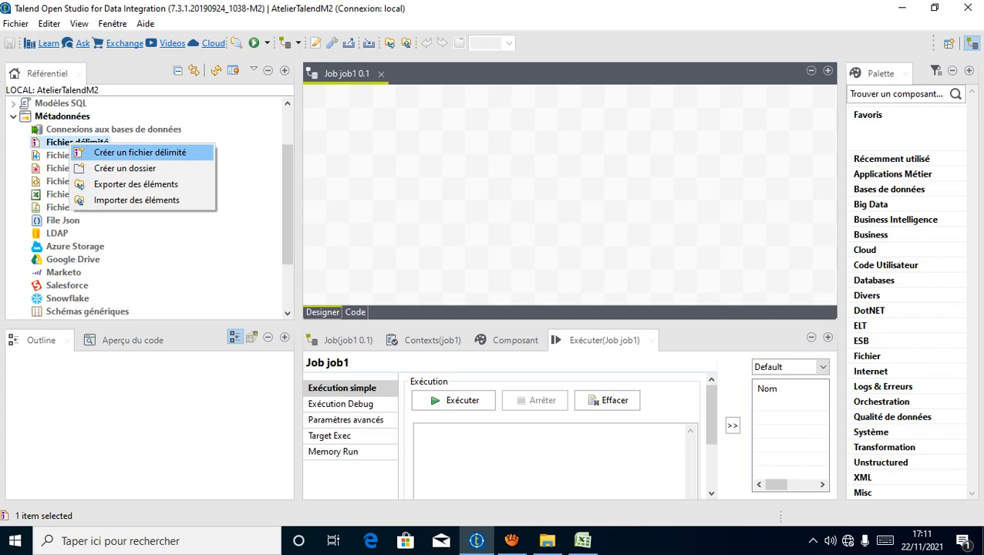
key(Return)
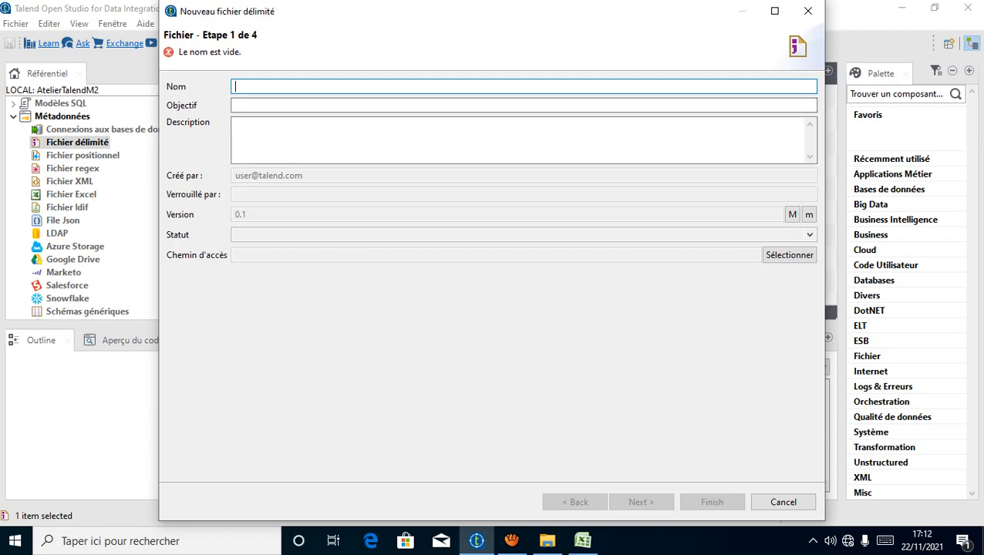
click(582, 540)
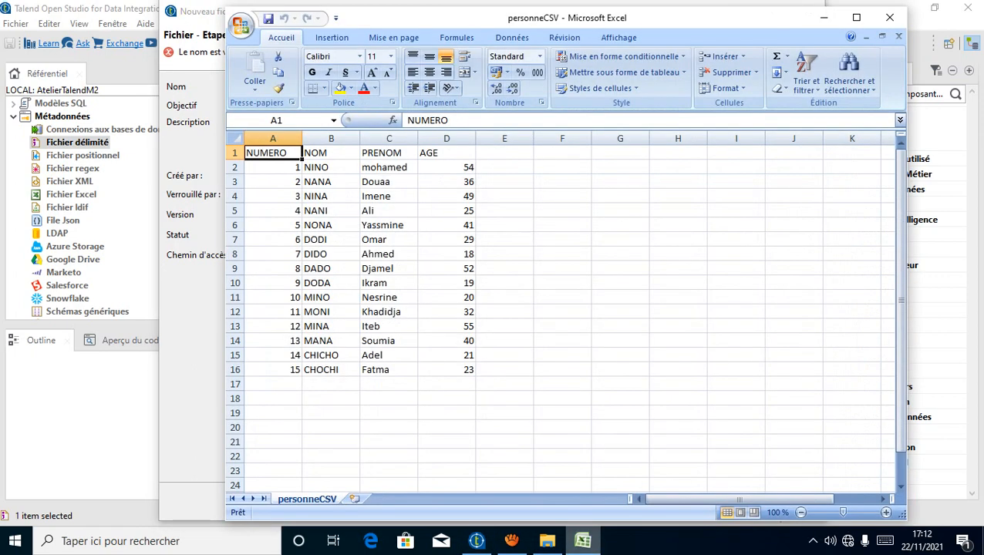
click(824, 18)
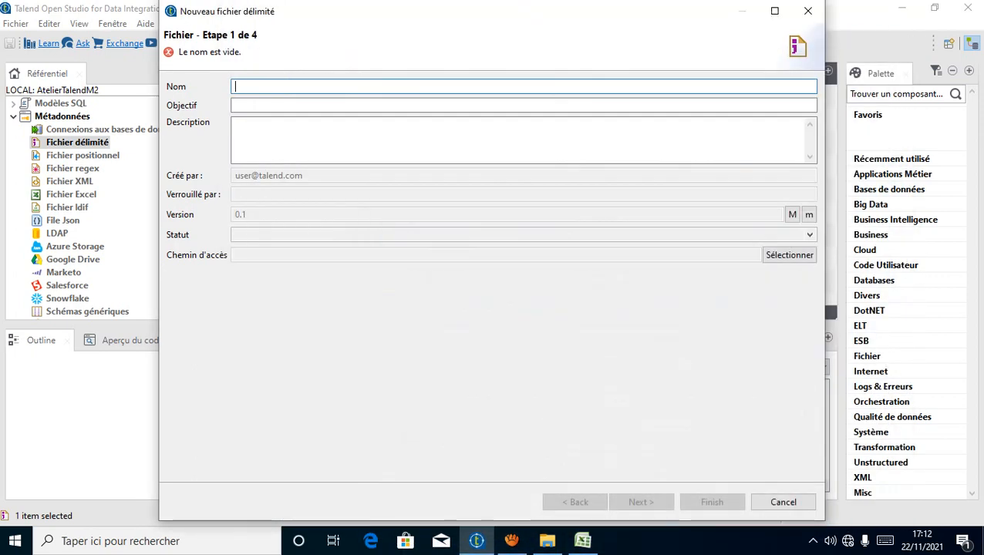
text(personne)
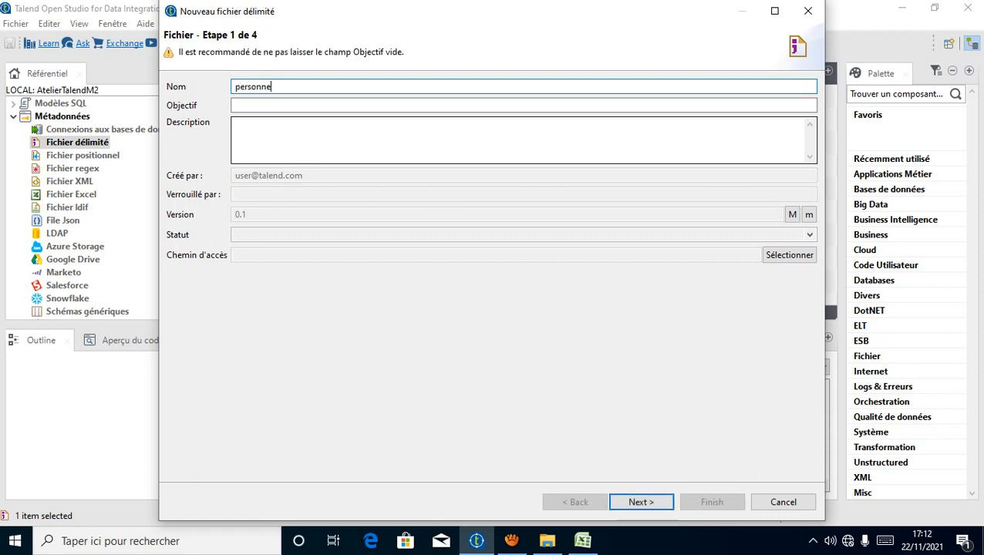
text(CSV)
click(518, 139)
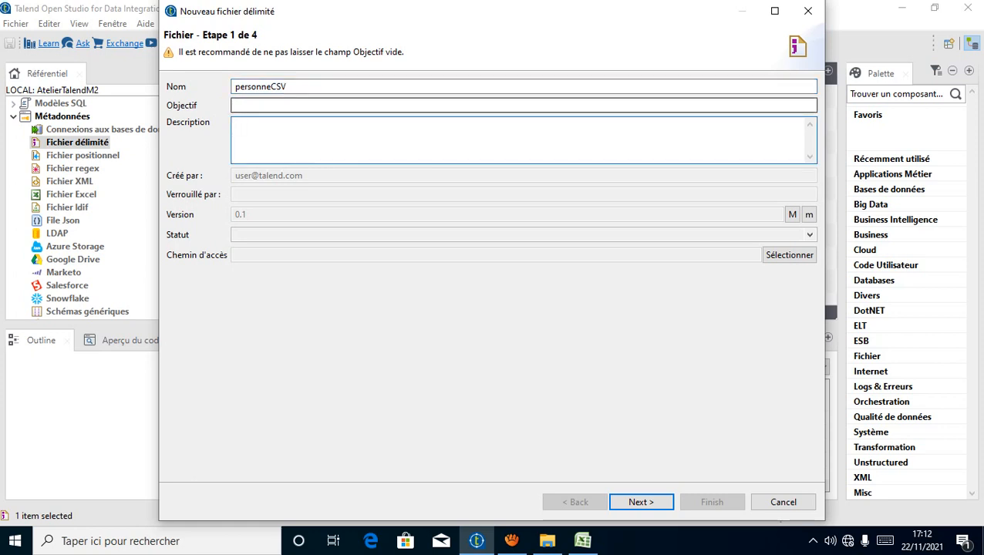
text(gestionPersonnes)
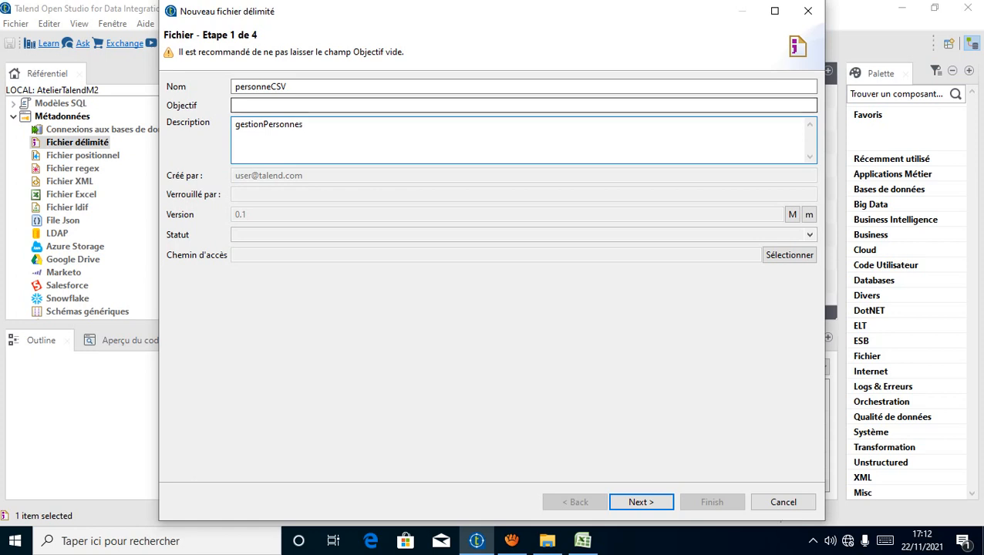
Step: Advance the delimited file metadata to the file settings and open the file selection dialog
click(641, 502)
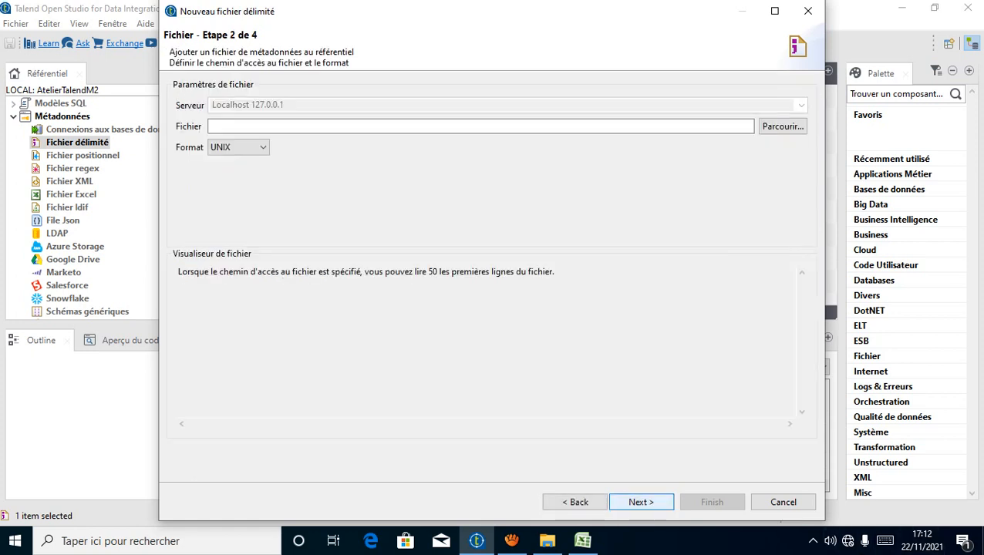
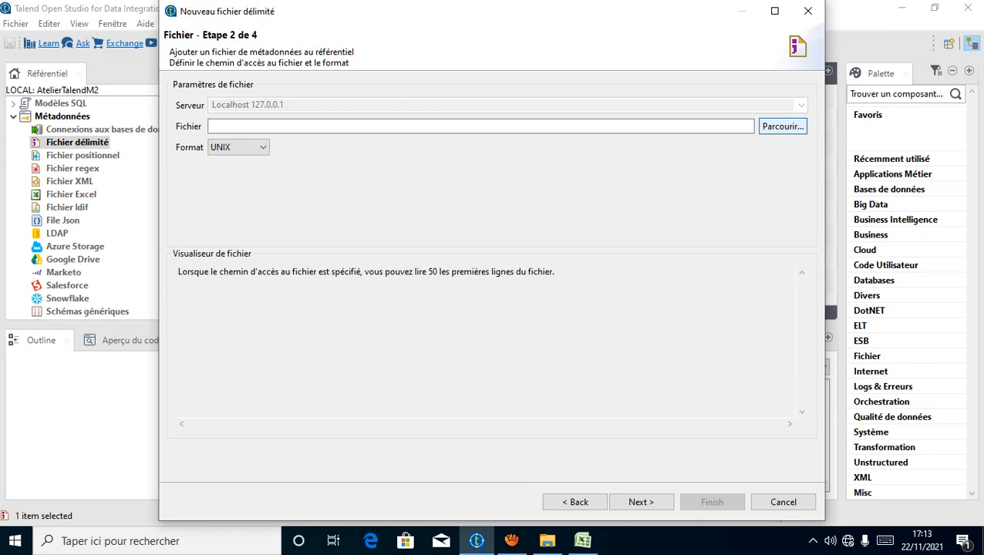
click(782, 126)
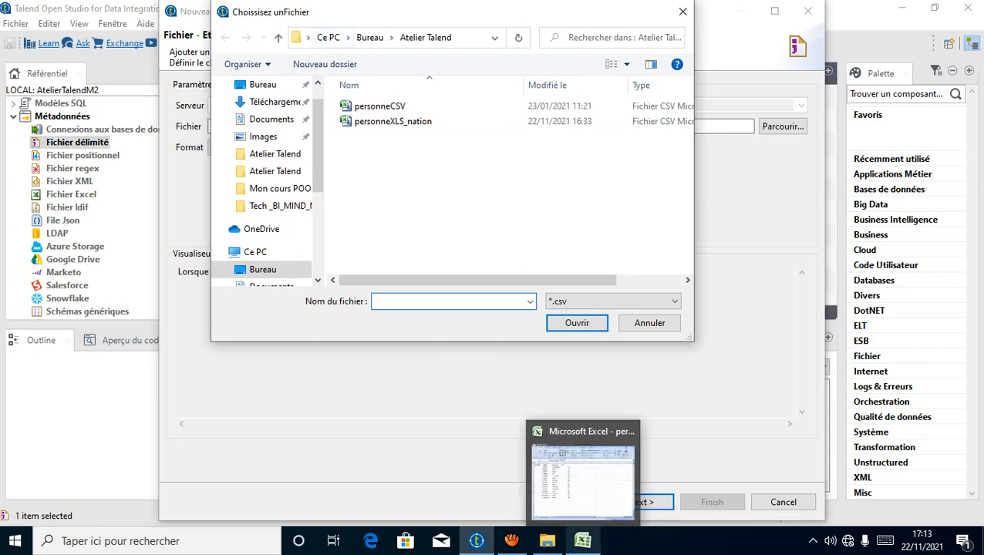
Step: Review the personneCSV sheet in Excel and the Atelier Talend folder in File Explorer, and return to Talend
click(582, 540)
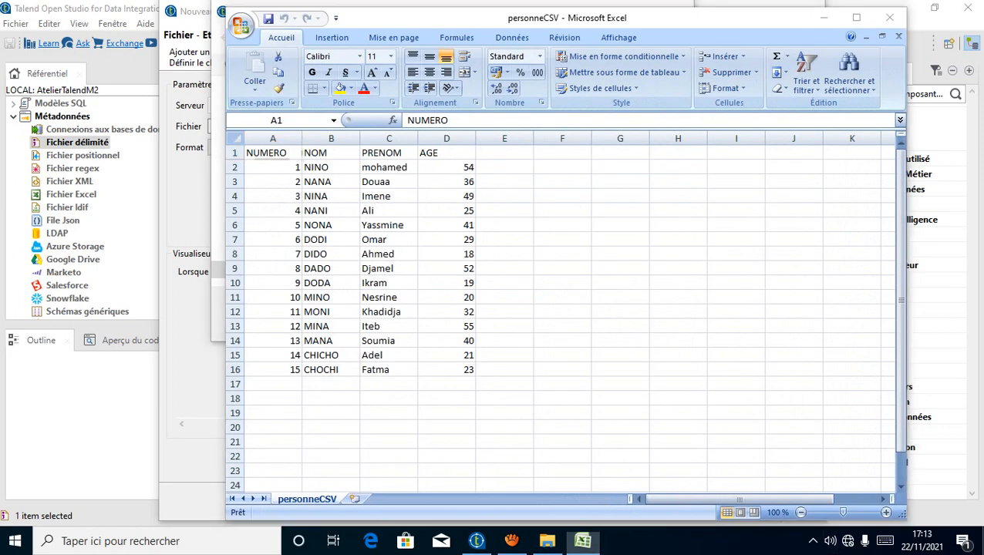
key(super+d)
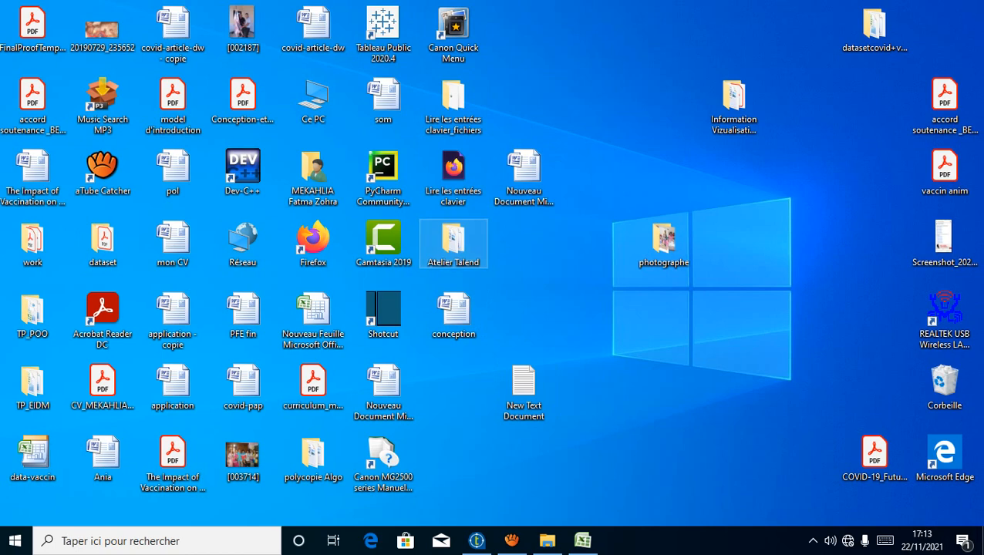
key(super+d)
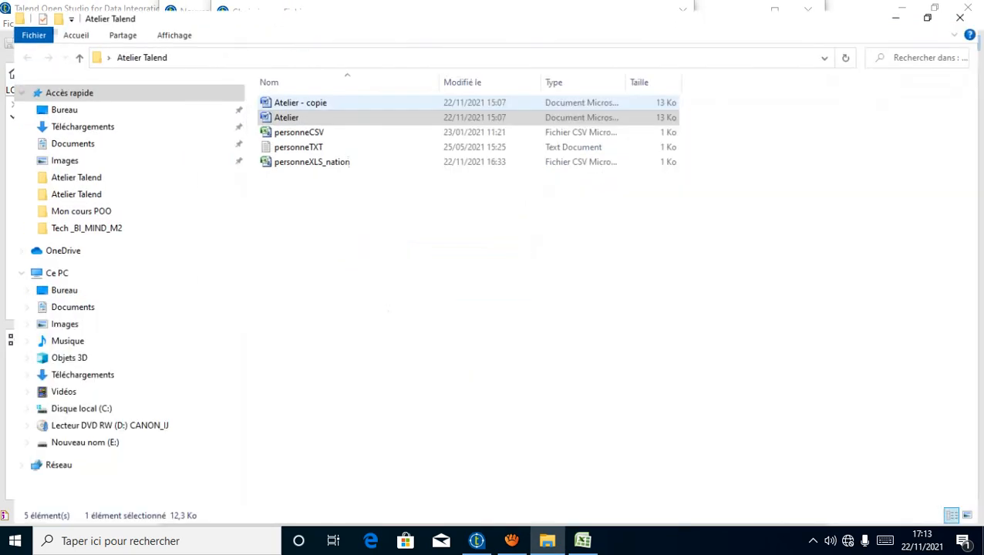
click(575, 86)
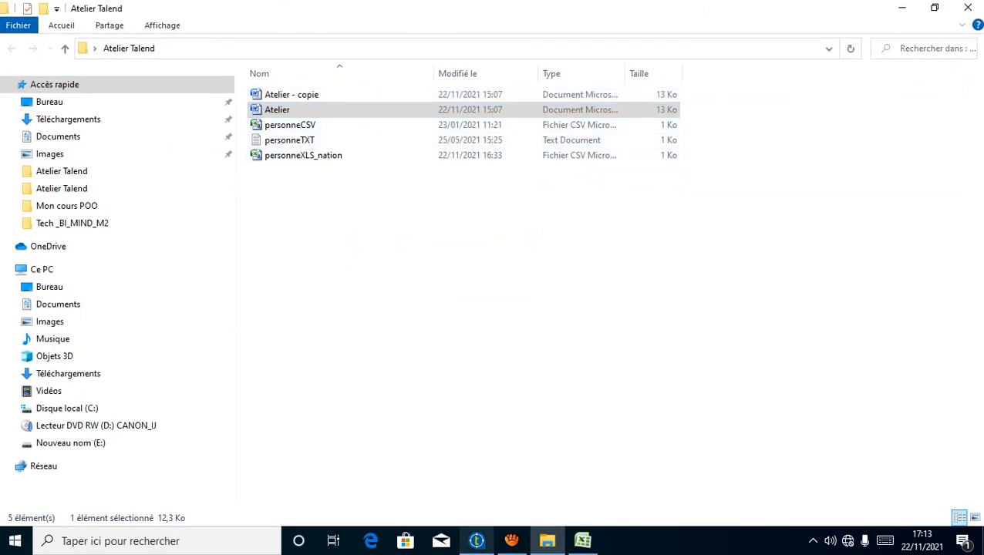
click(477, 541)
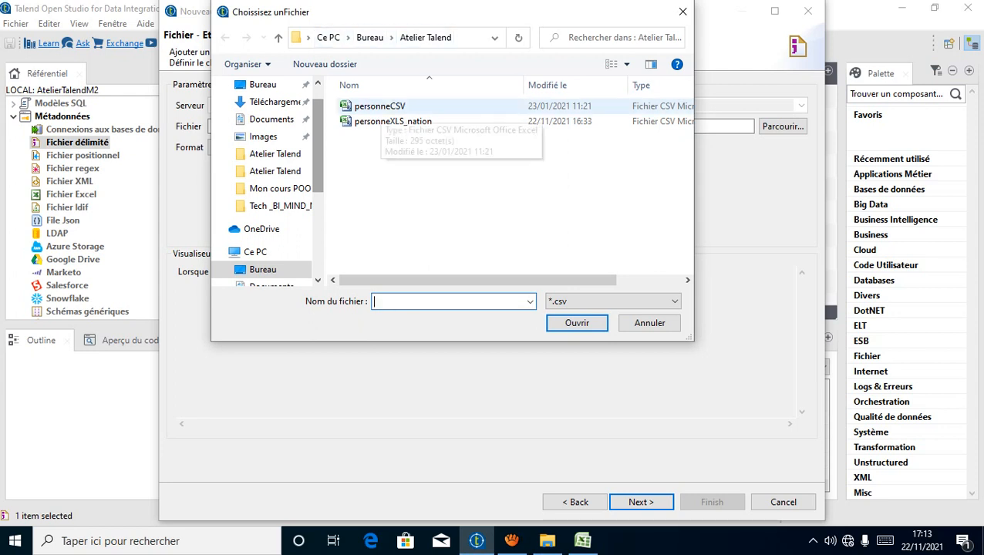
Step: Select personneCSV from the Atelier Talend folder as the source file, set its format to WINDOWS, and continue to the parsing settings
click(376, 108)
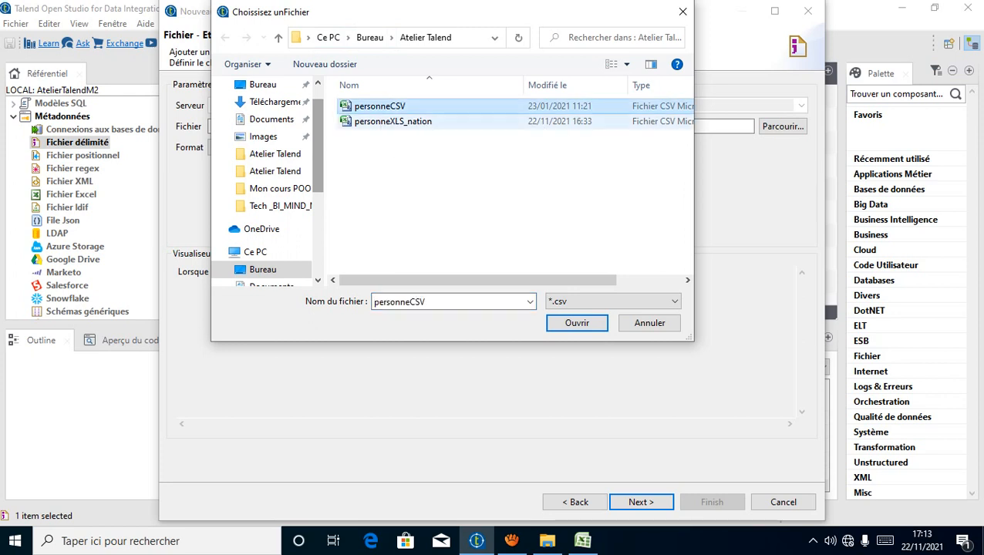
click(577, 322)
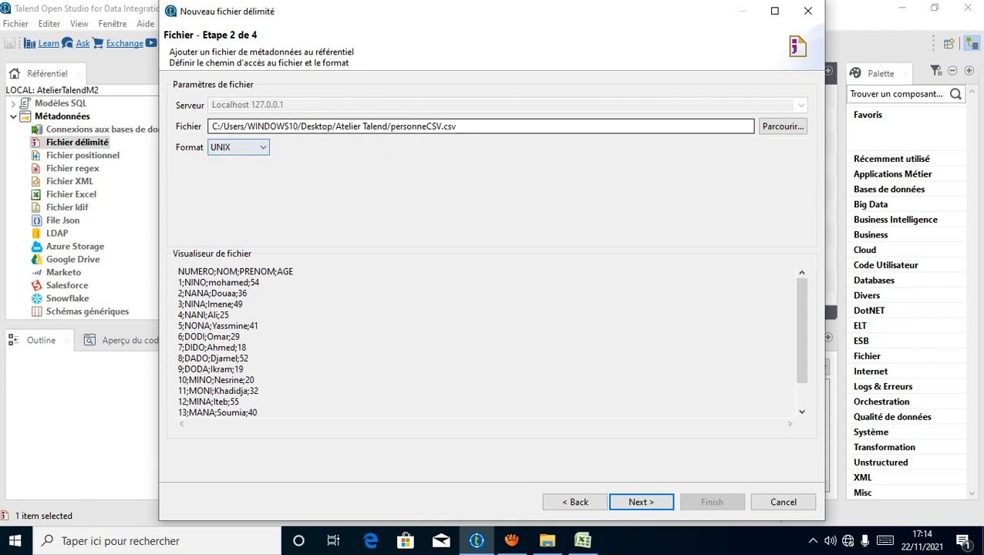
click(262, 147)
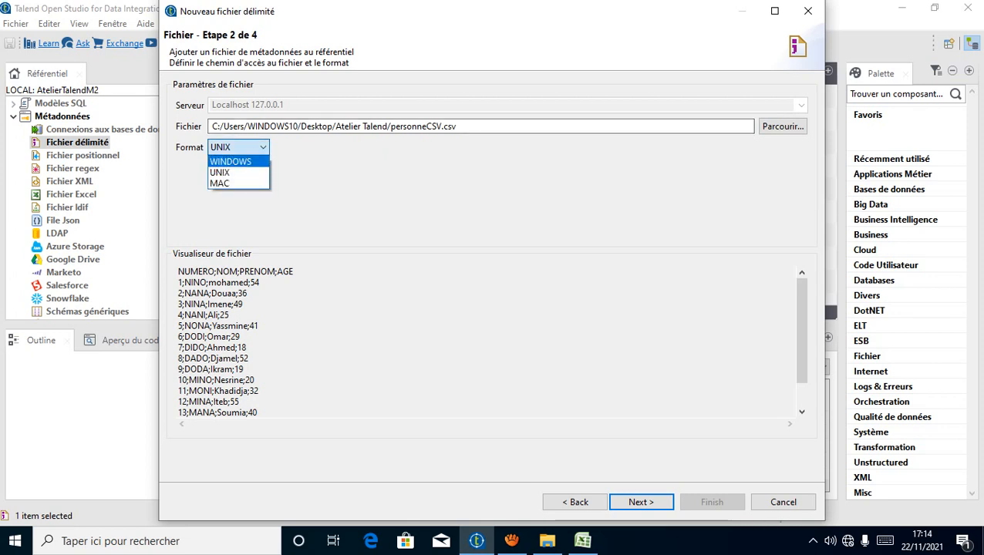
key(Return)
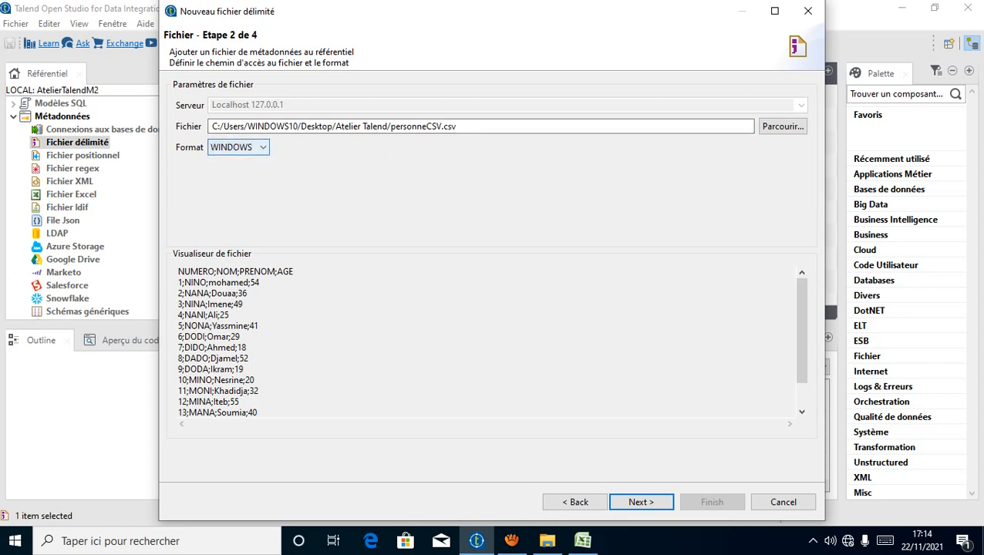
key(Return)
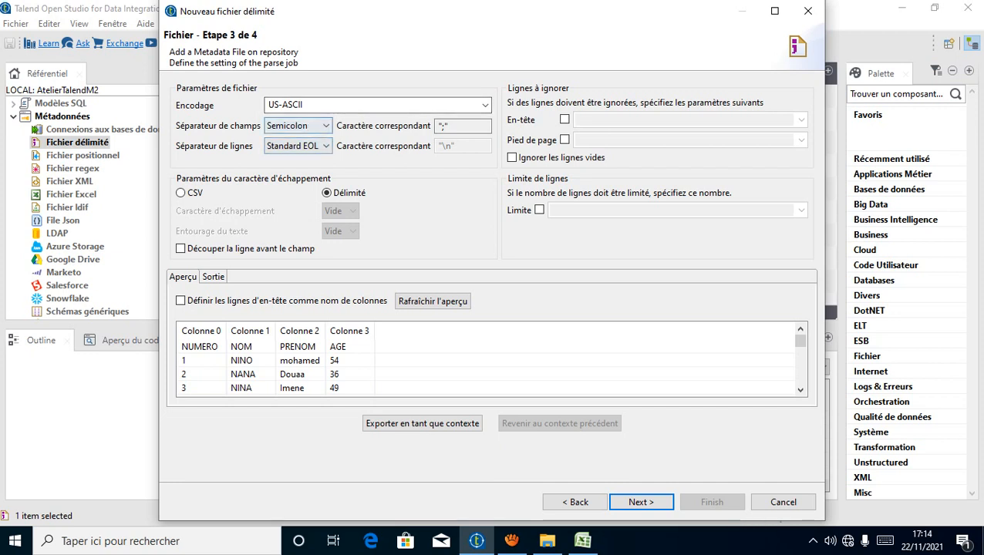
Step: Use the header line as column names for the personneCSV preview, and continue to the schema definition
double_click(285, 105)
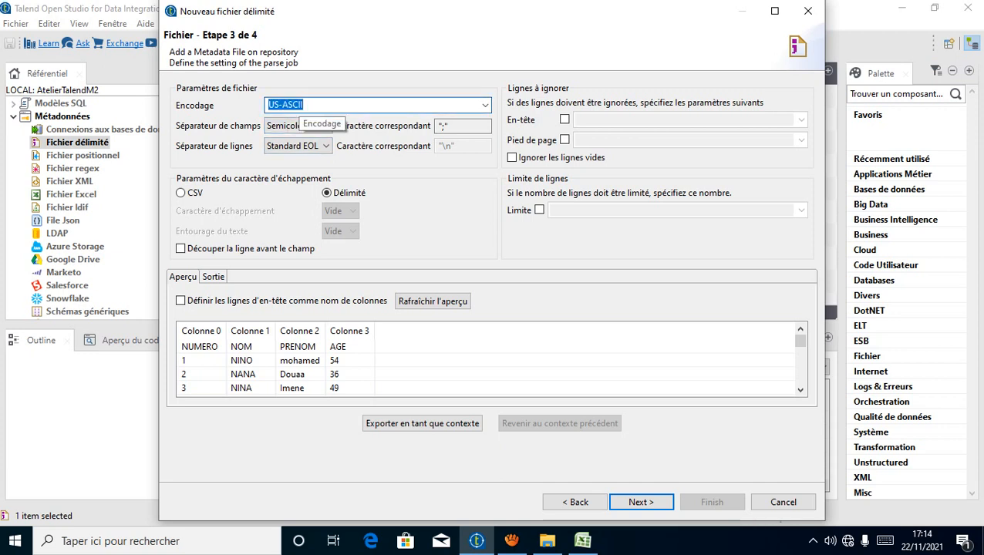
click(299, 105)
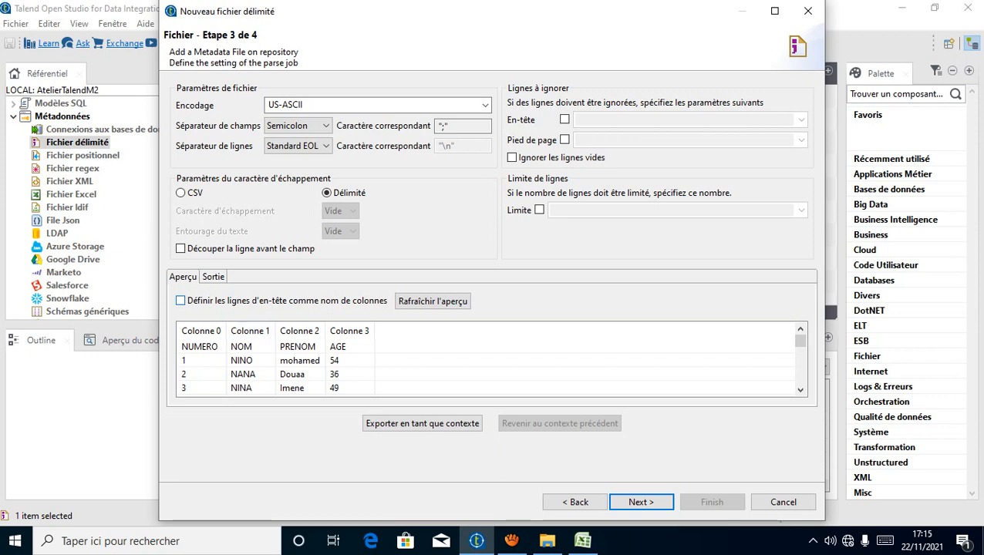
click(181, 300)
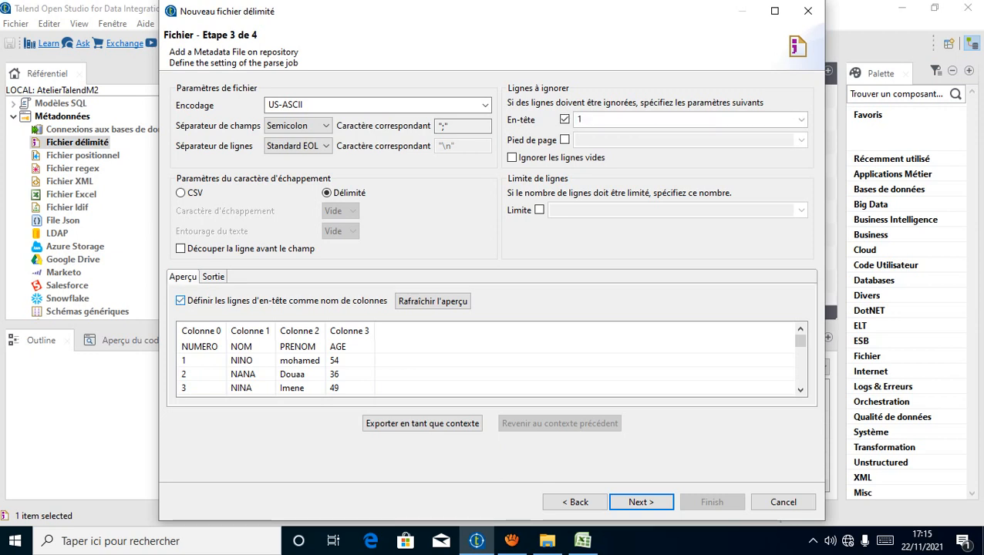
click(181, 301)
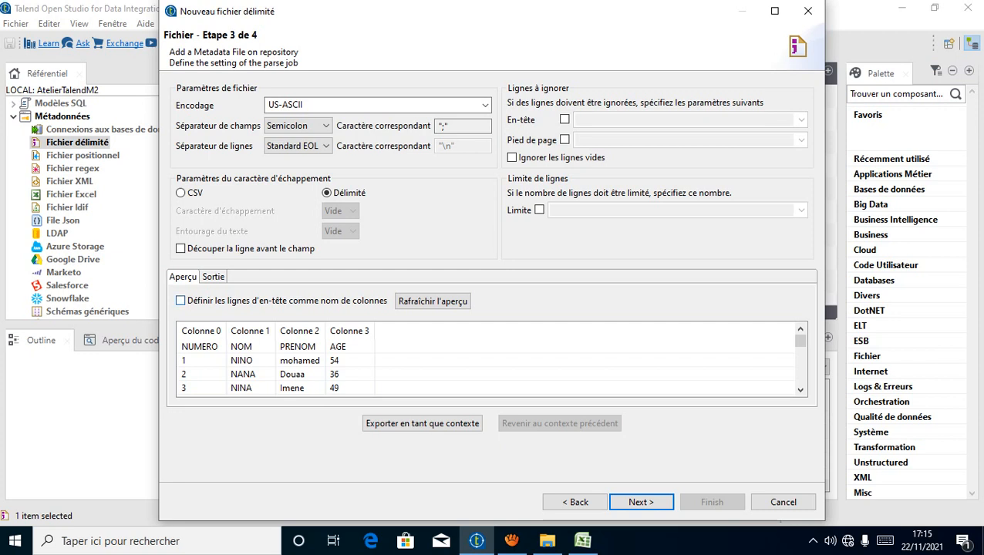
click(180, 301)
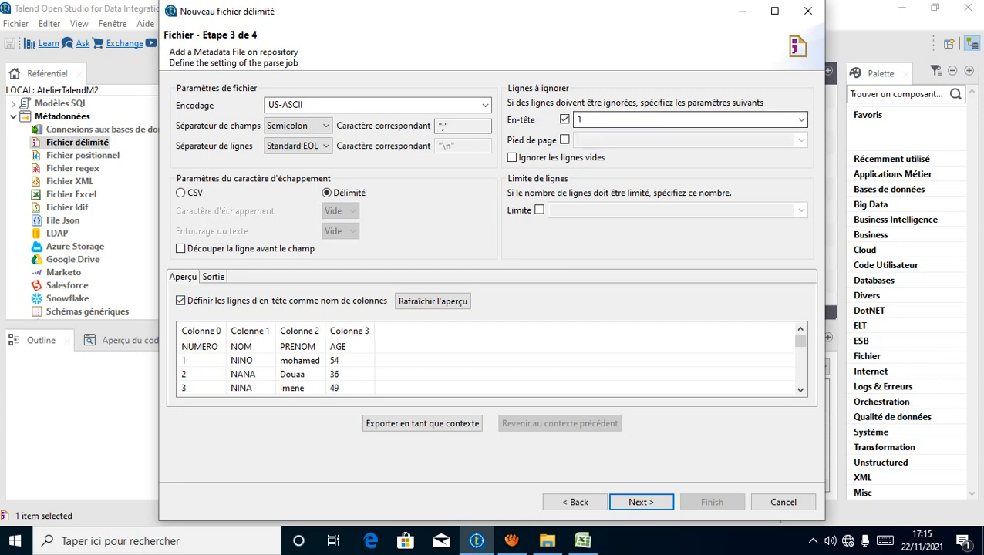
click(181, 301)
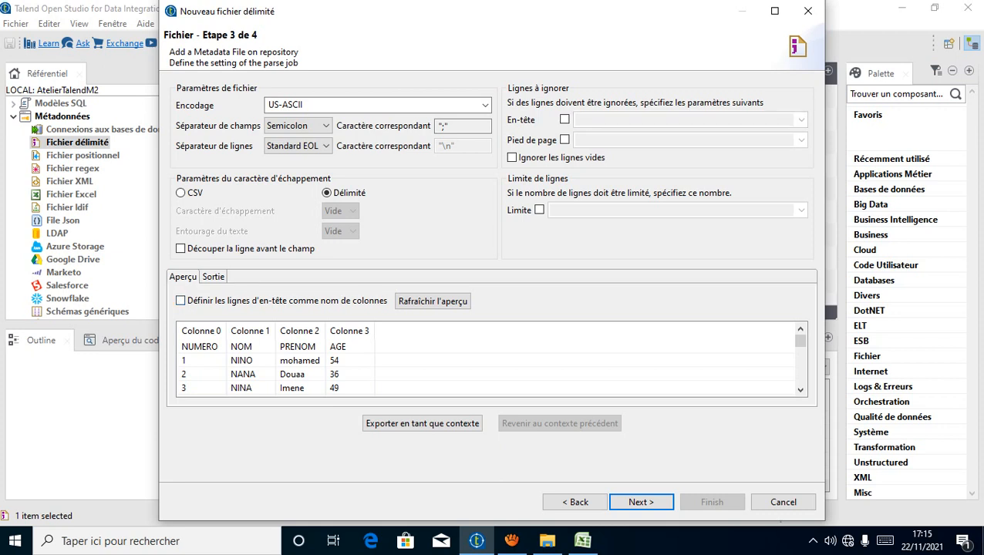
click(181, 300)
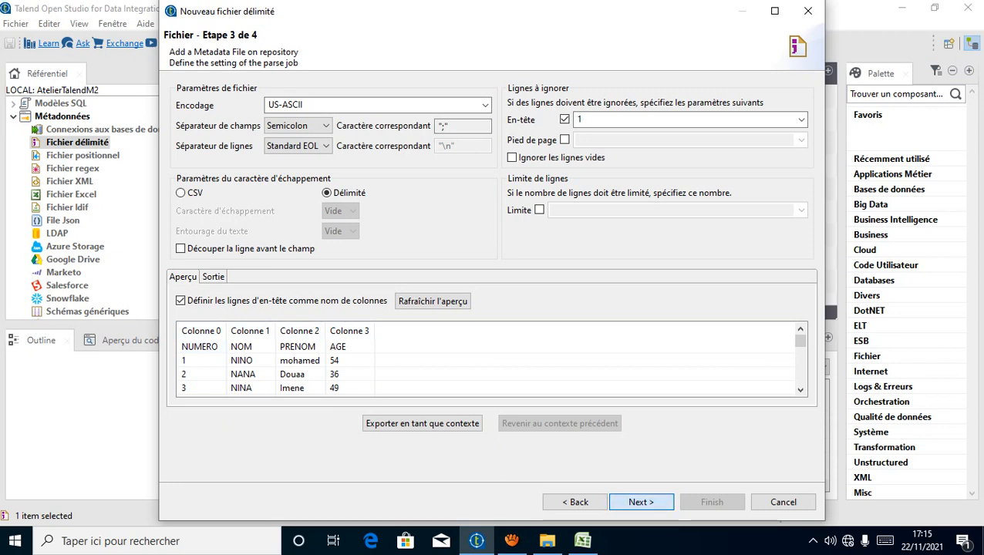
key(Return)
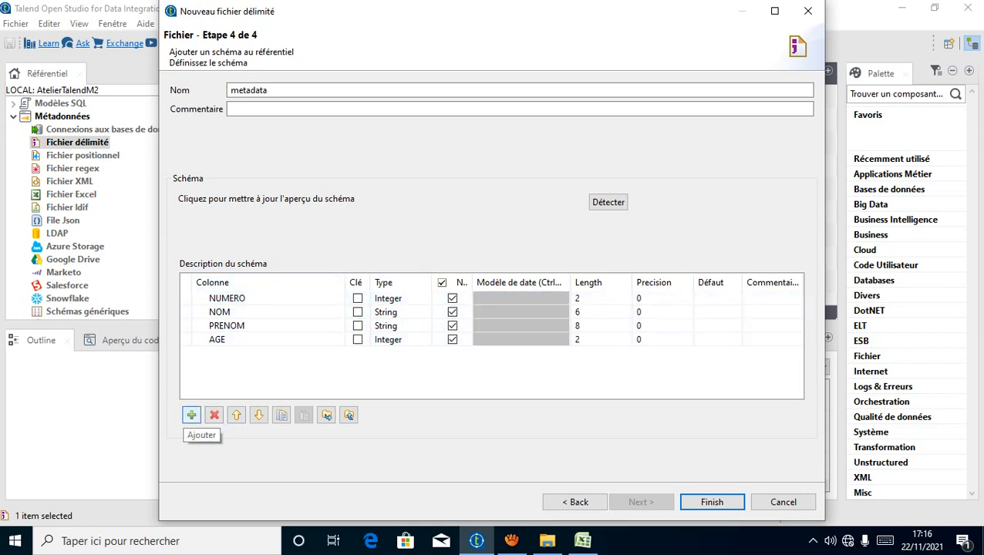
Step: Add an extra column to the schema description and delete it again
click(191, 415)
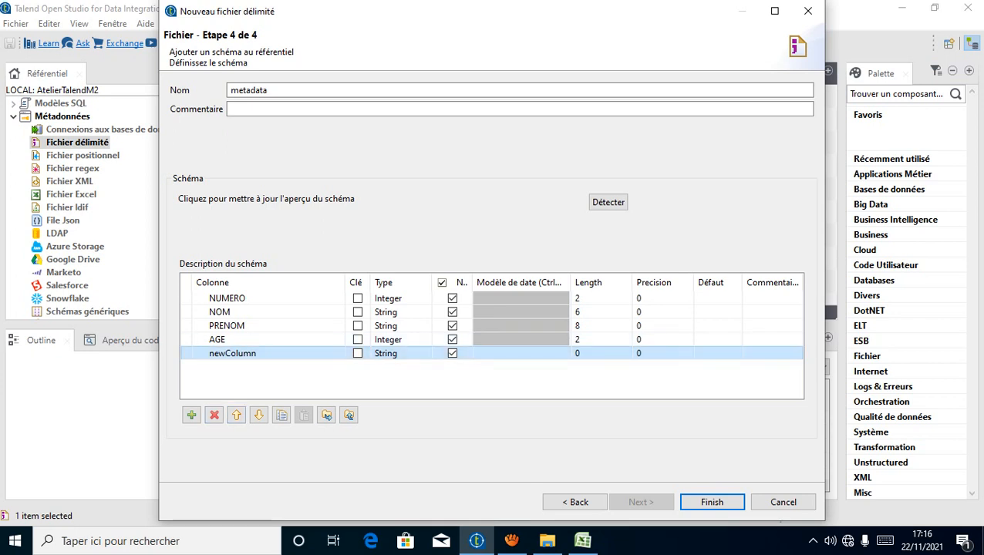
click(232, 353)
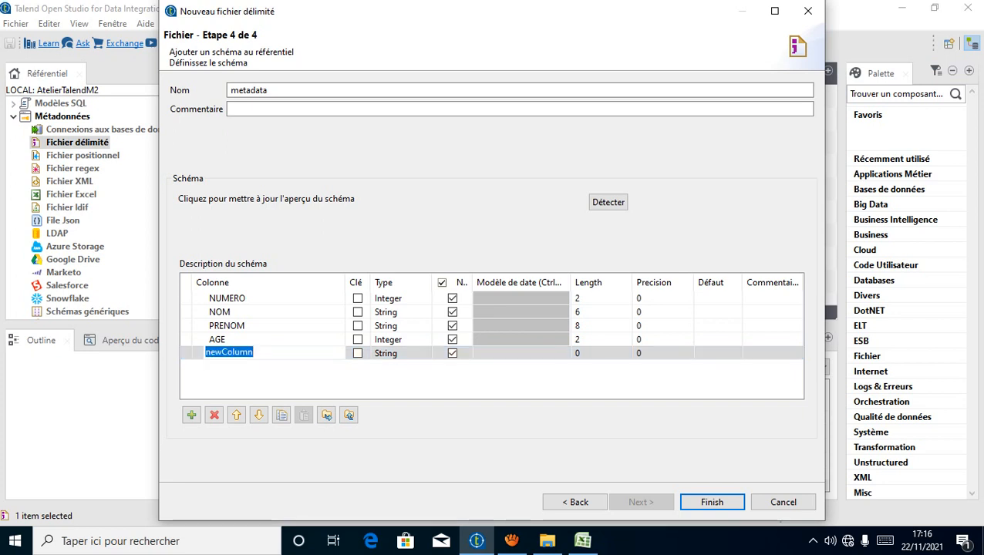
key(Return)
click(232, 353)
key(Return)
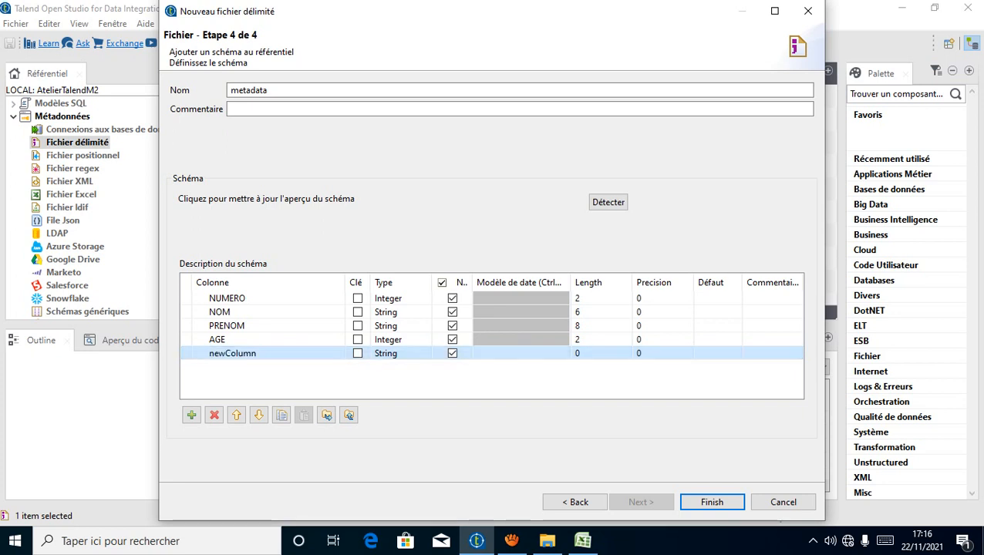
click(214, 414)
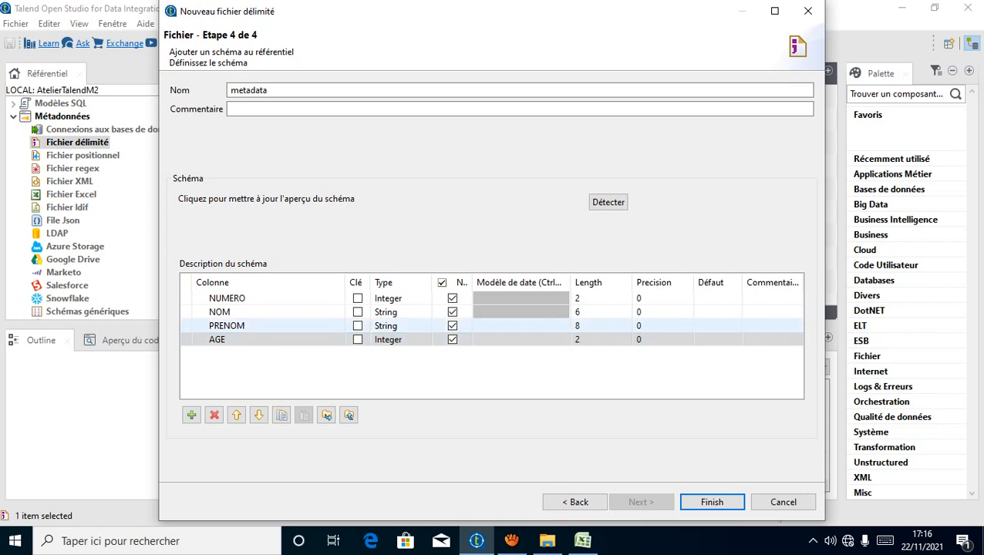
Step: Move the PRENOM column below AGE in the schema and back up to its original place
click(226, 326)
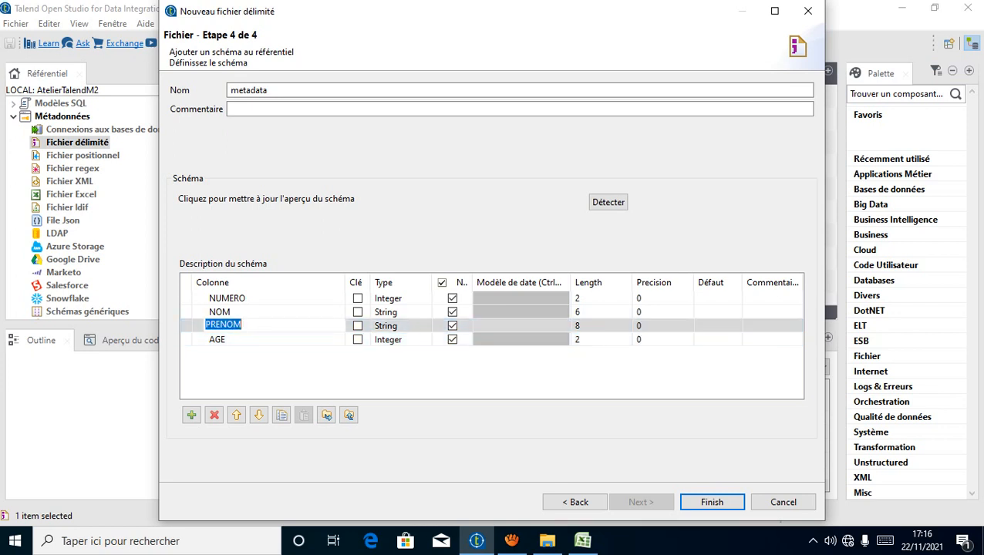
click(232, 361)
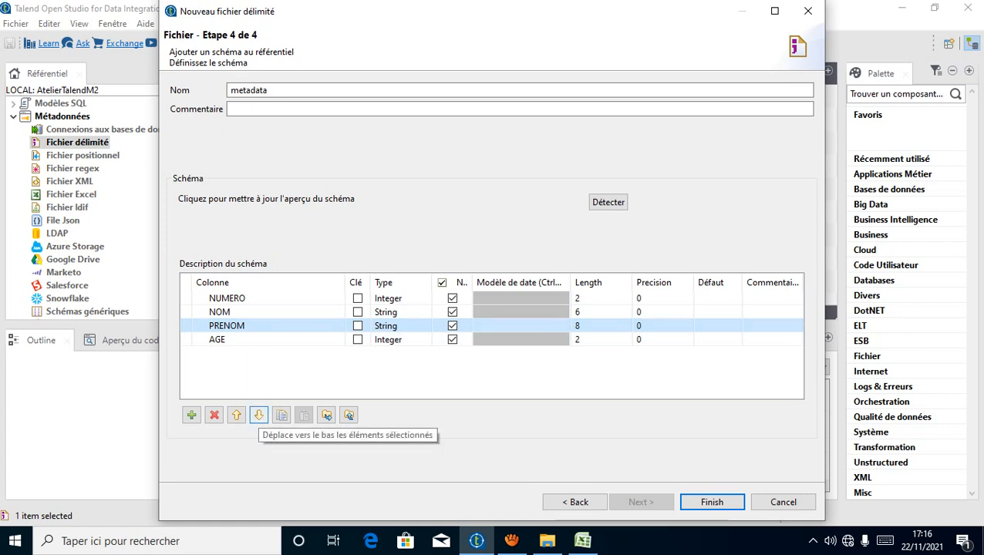
click(259, 416)
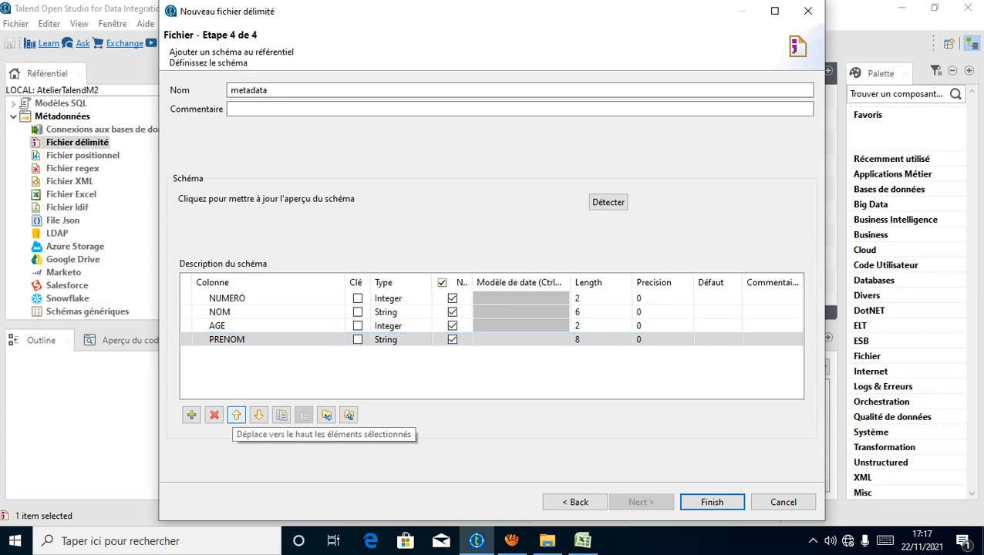
click(236, 414)
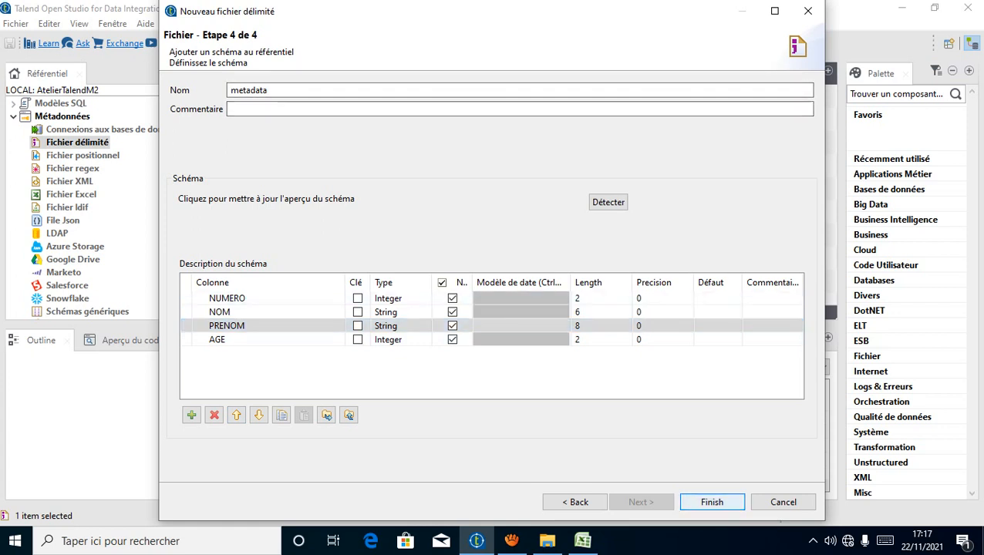
Step: Finish creating the personneCSV metadata and expand it under Fichier délimité down to its schema columns
click(711, 502)
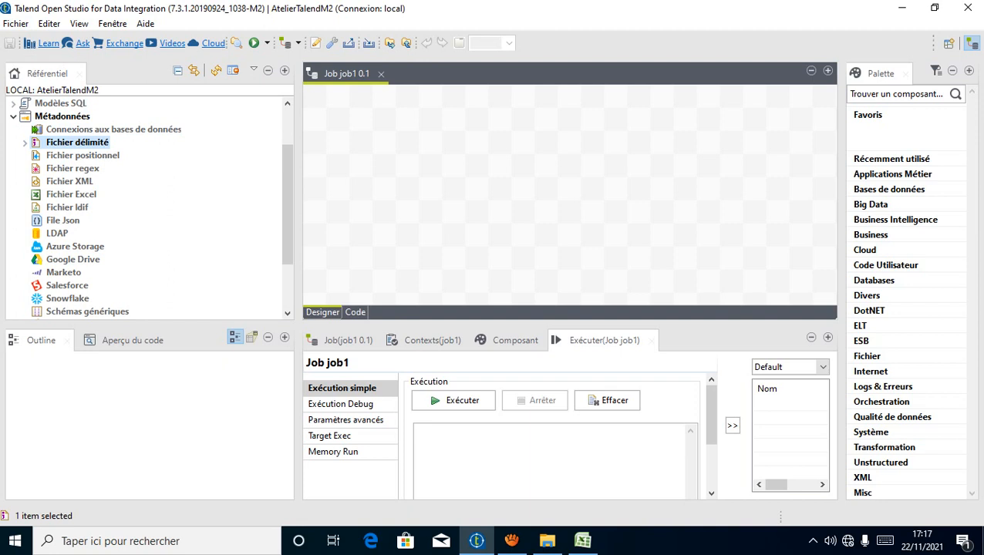
click(24, 143)
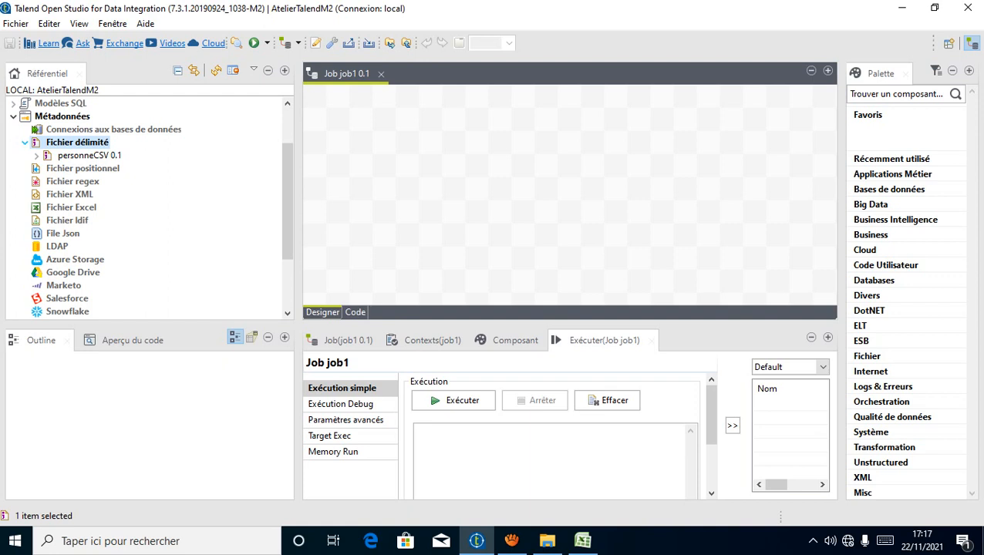
click(36, 156)
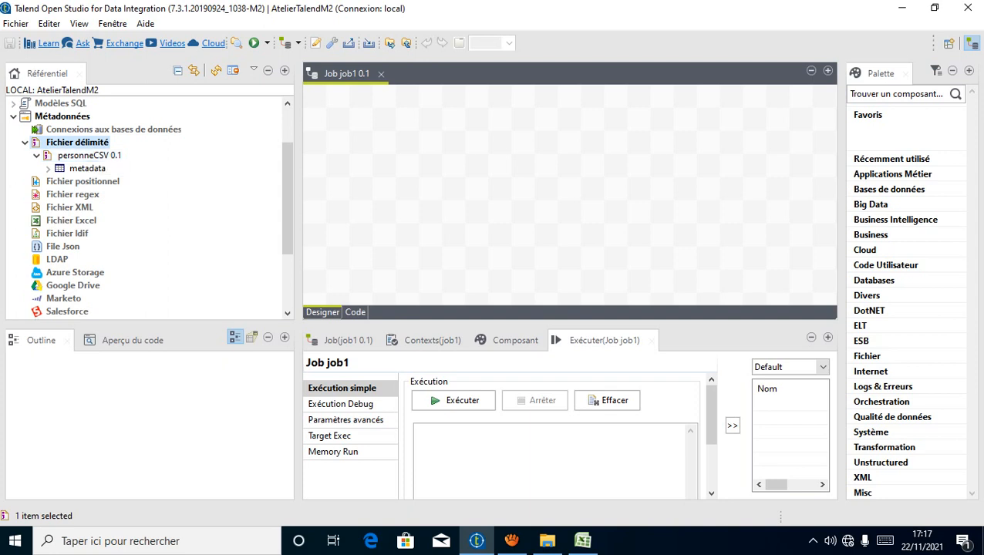
click(48, 168)
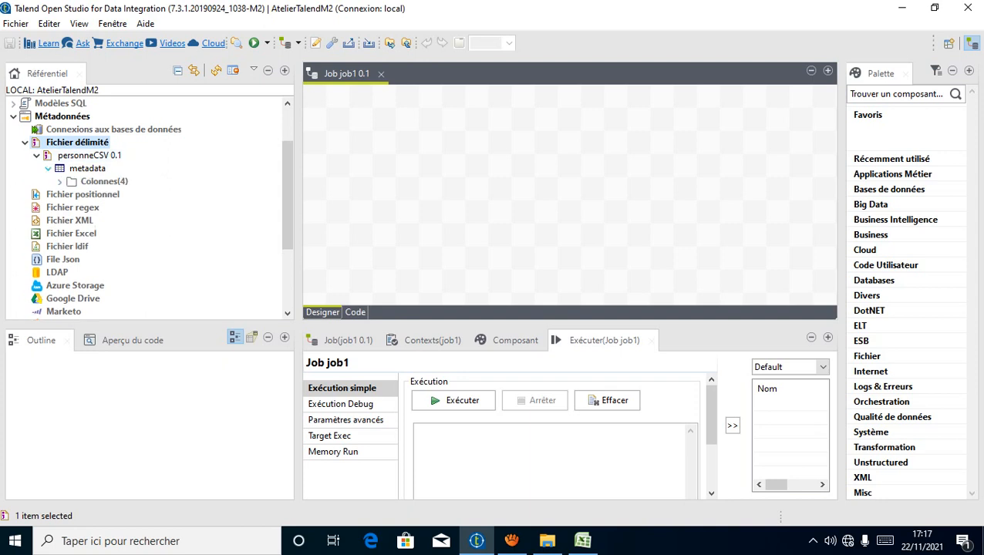
click(59, 181)
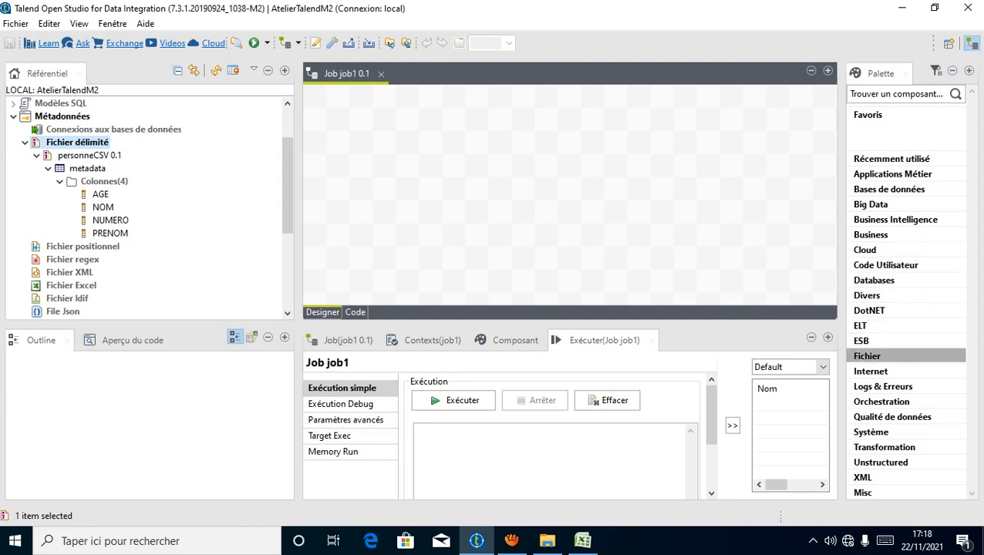
Step: Add a tFileInputDelimited component from the Fichier Lecture components to job1 and save the job
click(868, 356)
click(869, 356)
click(868, 327)
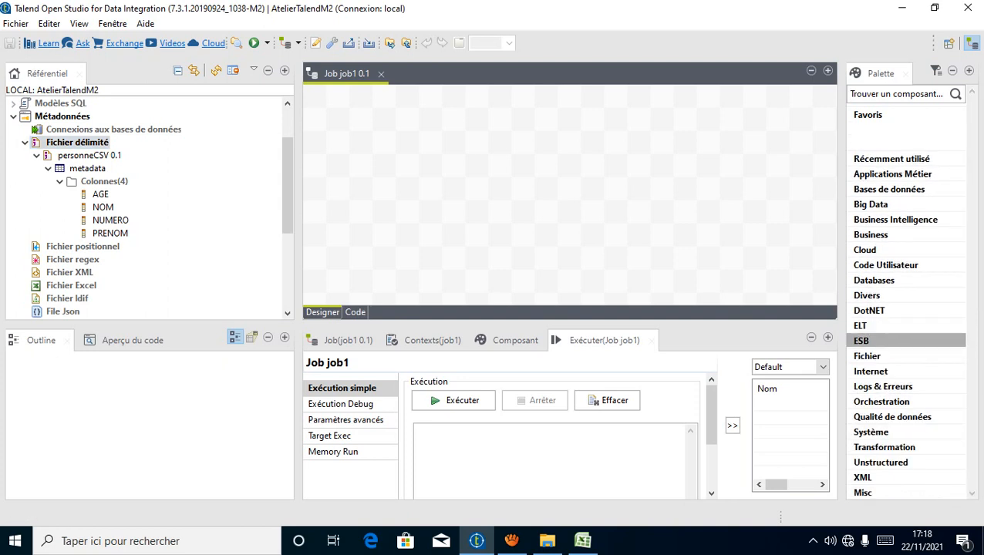
click(867, 357)
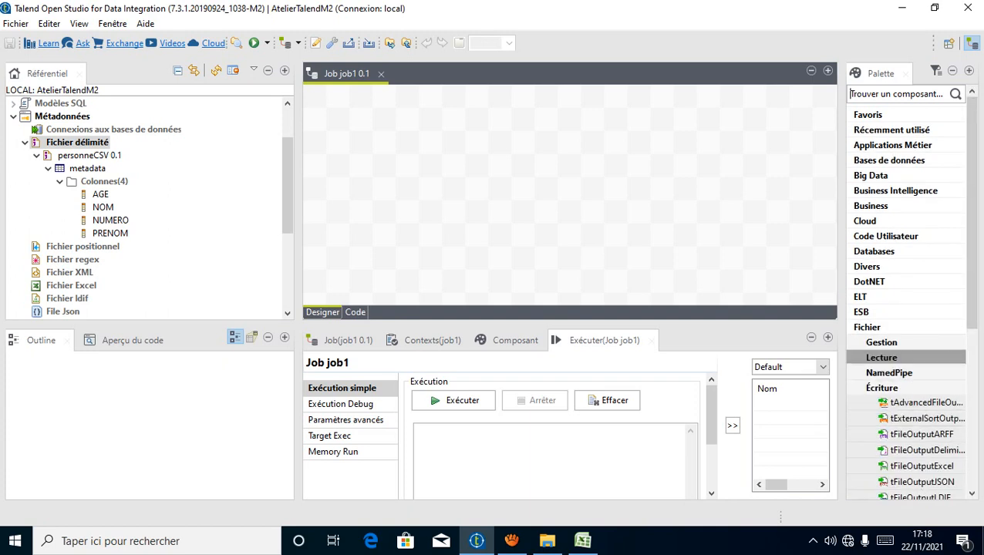
click(881, 357)
scroll(910, 370, down, 4)
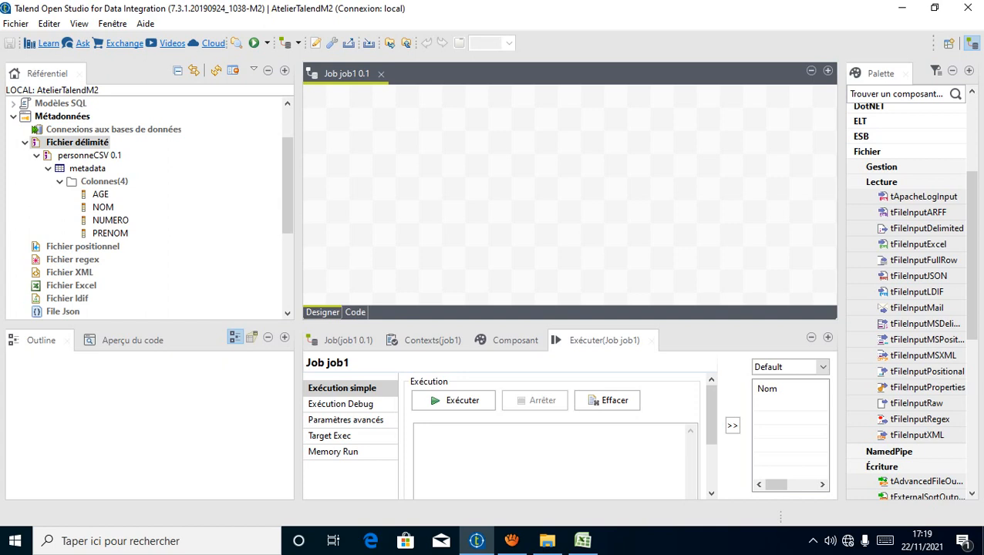
drag(925, 228, 474, 140)
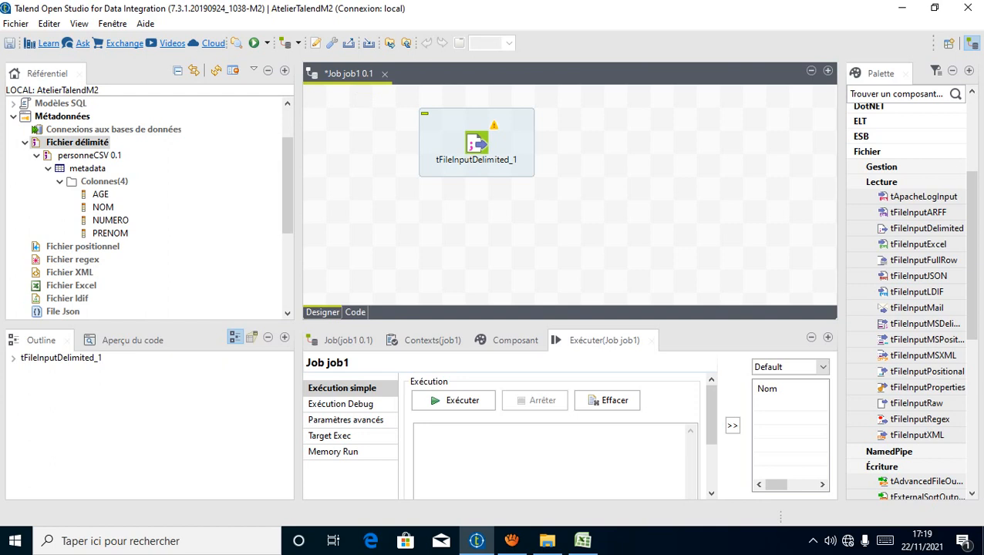
key(ctrl+s)
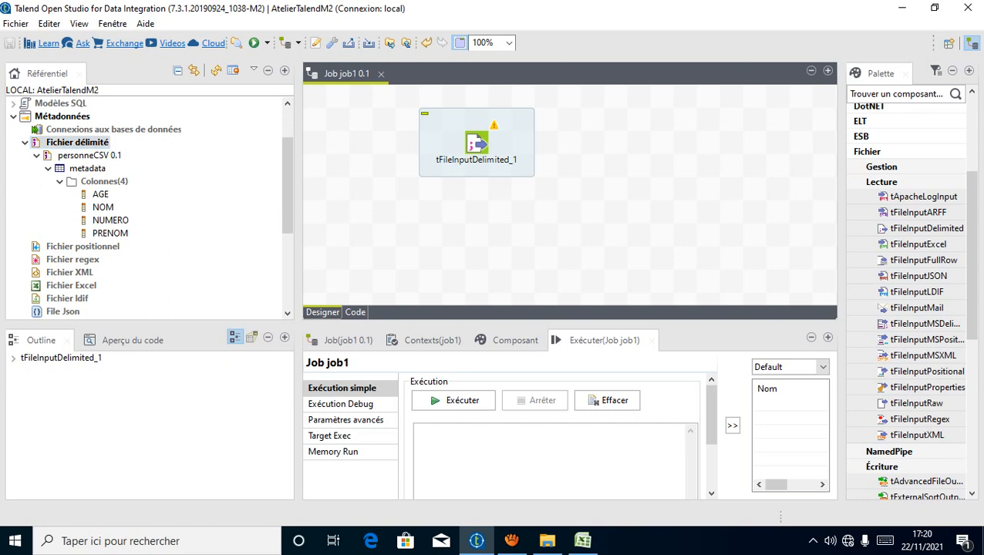
Step: Place the personneCSV metadata in job1 as a tFileInputDelimited component, below the existing input component
click(89, 155)
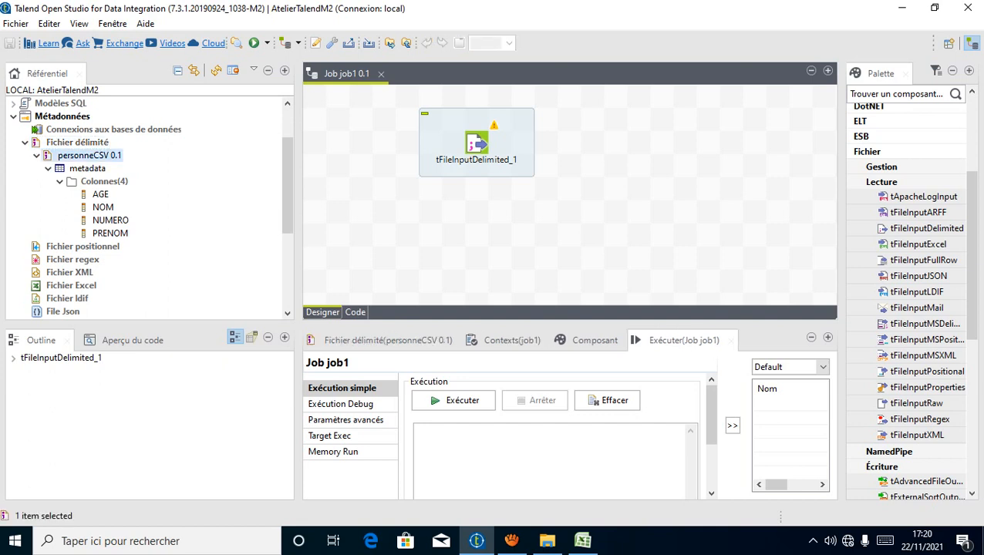
drag(97, 156, 395, 236)
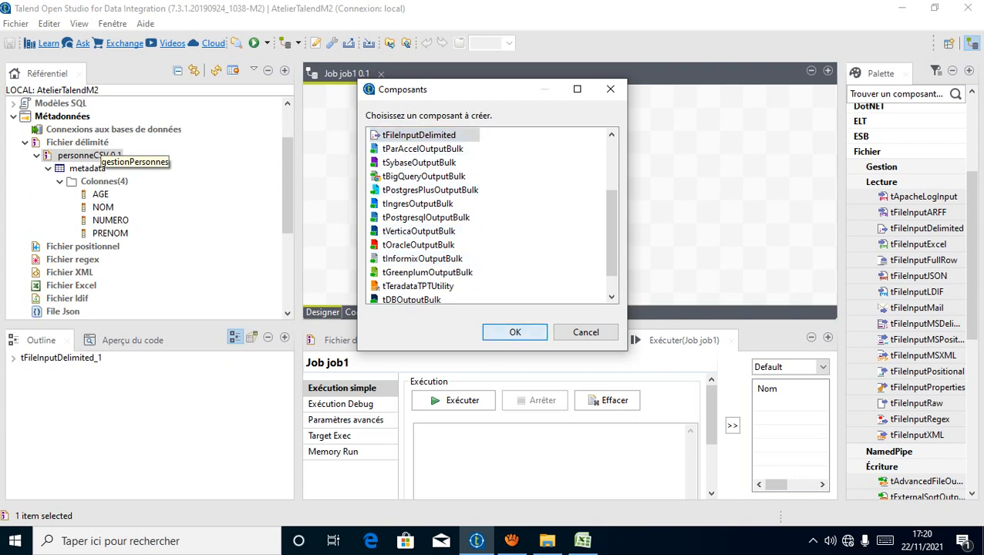
click(515, 332)
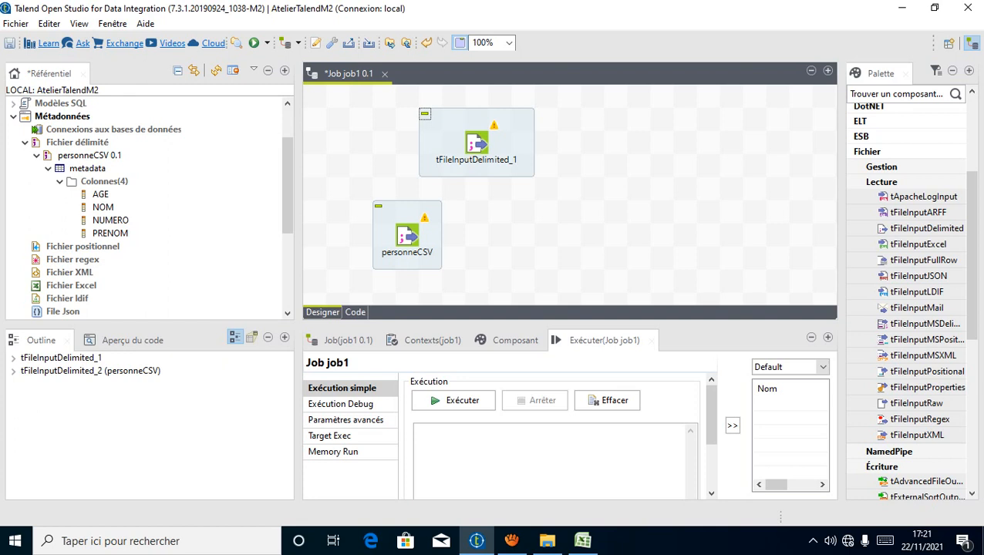
Step: Compare the basic settings of the personneCSV component with those of tFileInputDelimited_1
double_click(407, 234)
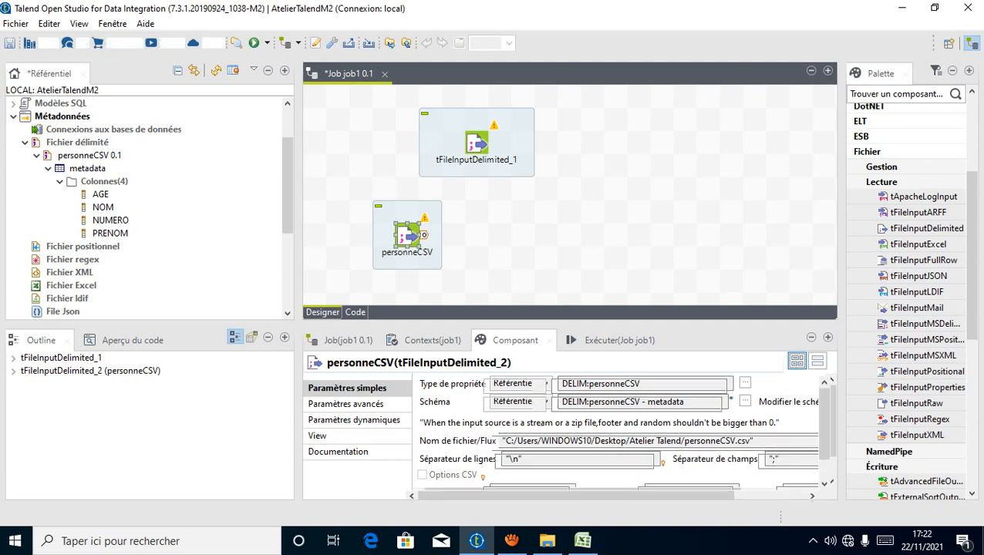
click(608, 224)
double_click(476, 143)
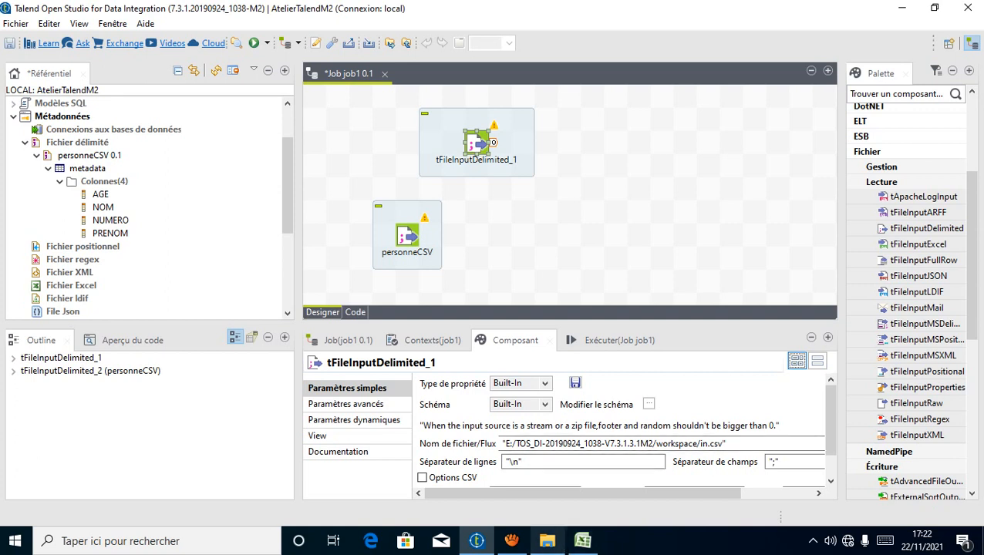
Step: Switch the personneCSV component's property type to Built-In and copy its file path
click(407, 236)
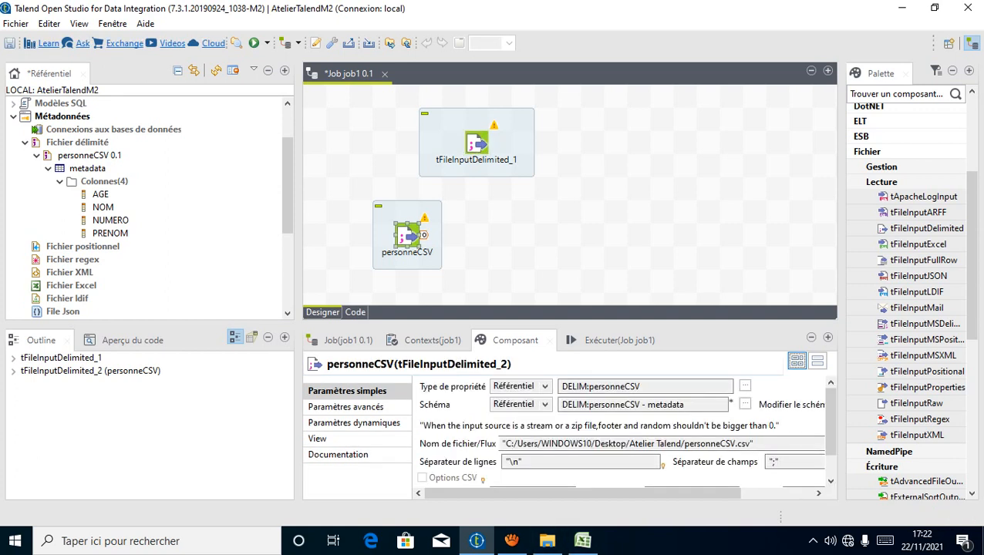
click(625, 444)
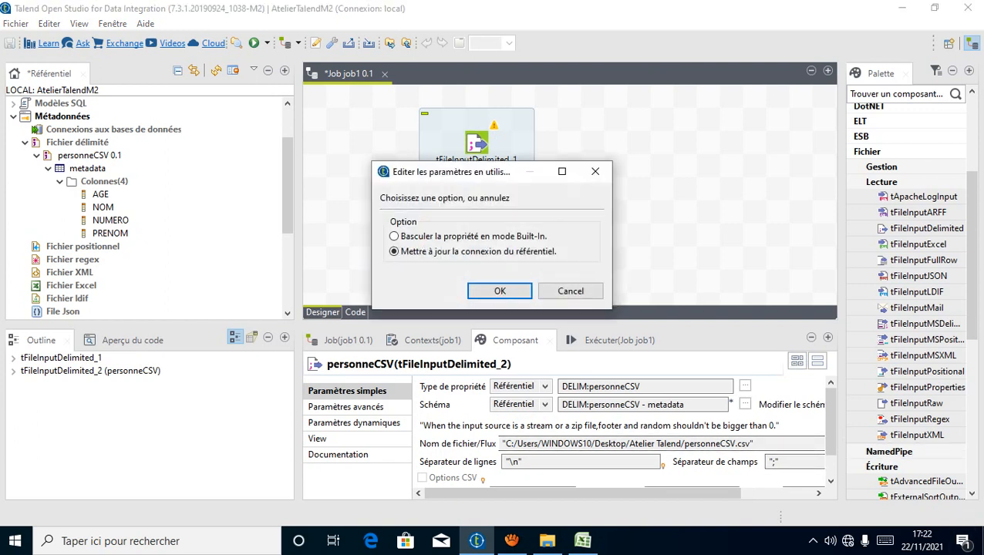
click(393, 236)
click(500, 291)
drag(754, 447, 501, 446)
key(ctrl+c)
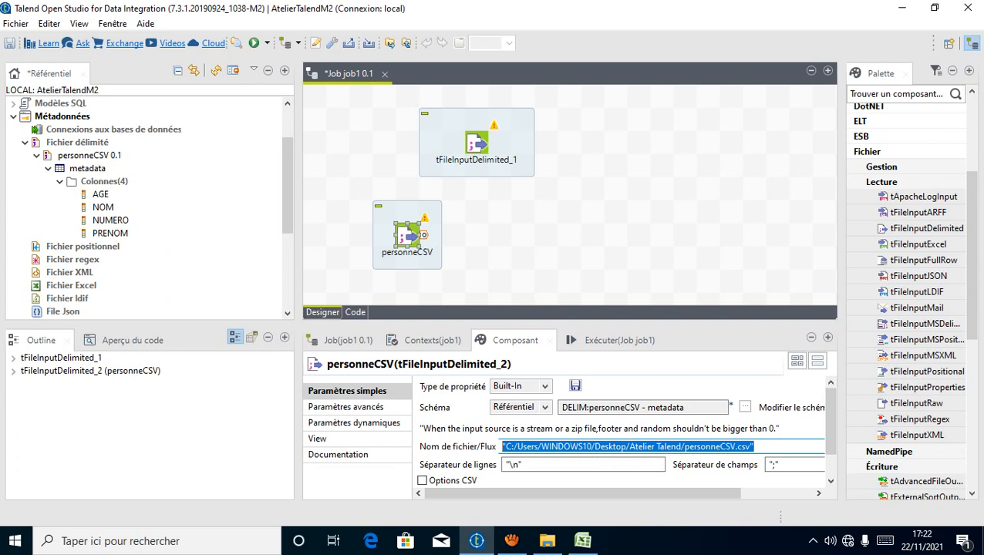
Step: Set the file name of tFileInputDelimited_1 to "C:/Users/WINDOWS10/Desktop/Atelier Talend/personneCSV.csv" and save the job
click(477, 142)
drag(726, 447, 502, 447)
key(BackSpace)
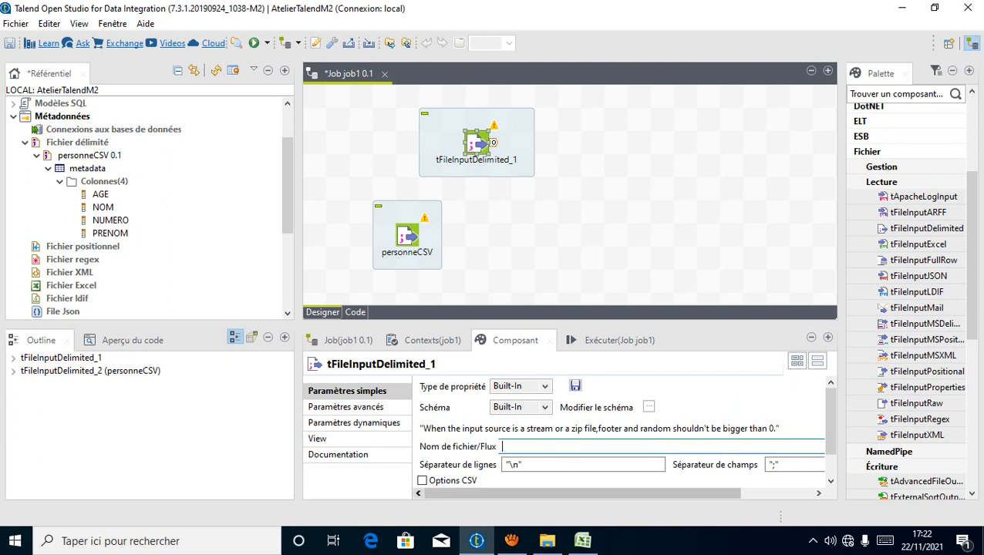
key(ctrl+v)
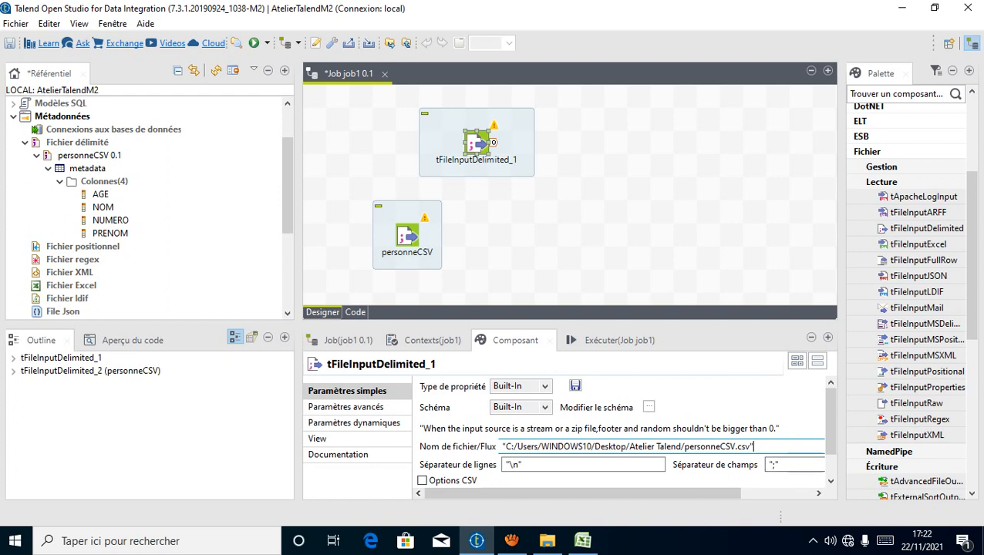
click(609, 218)
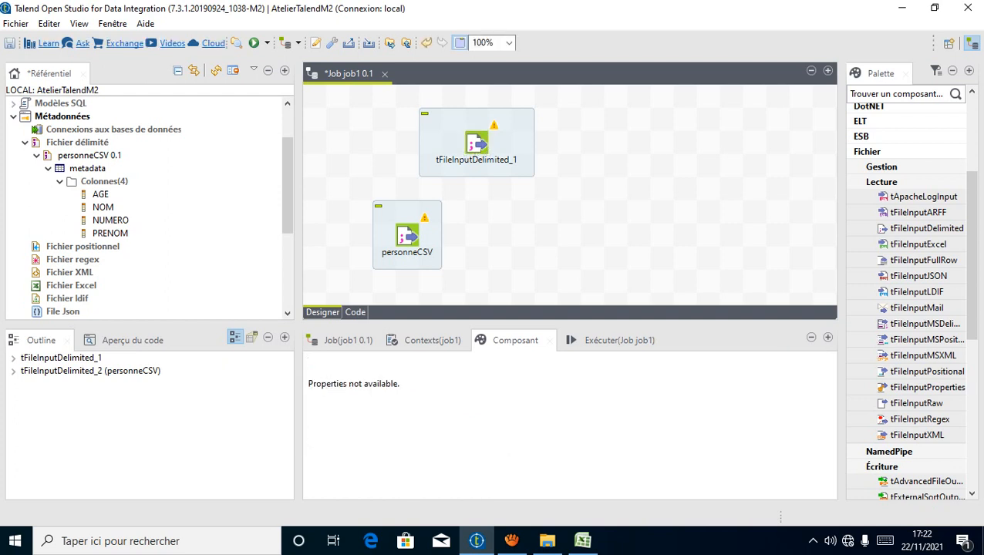
key(ctrl+s)
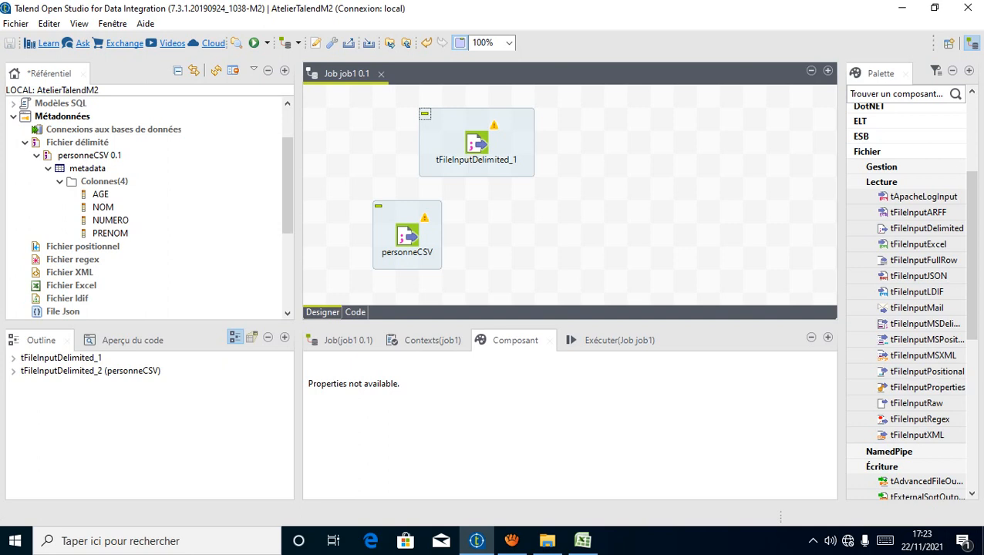
Step: Delete the subjob containing tFileInputDelimited_1 from job1
click(477, 143)
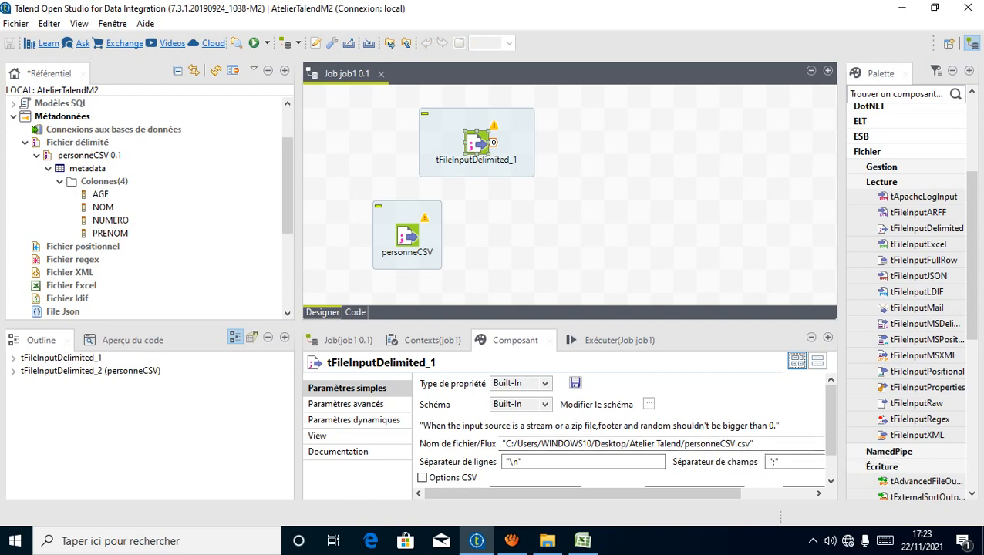
click(589, 230)
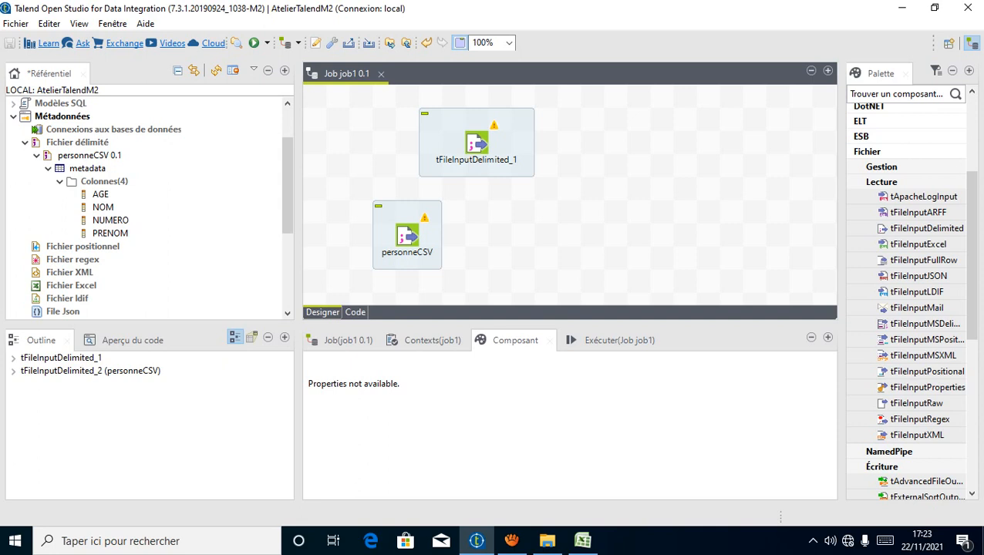
click(477, 144)
click(511, 146)
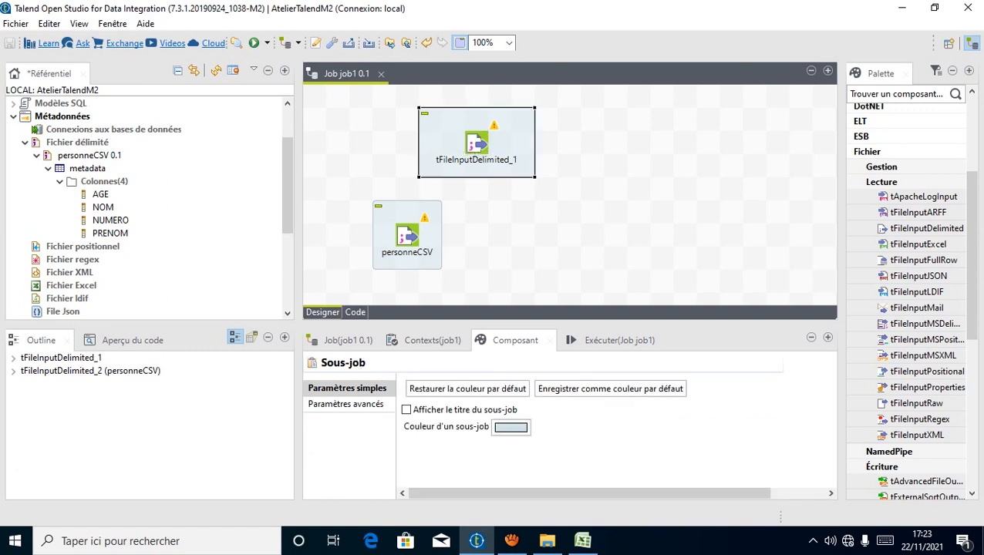
right_click(512, 134)
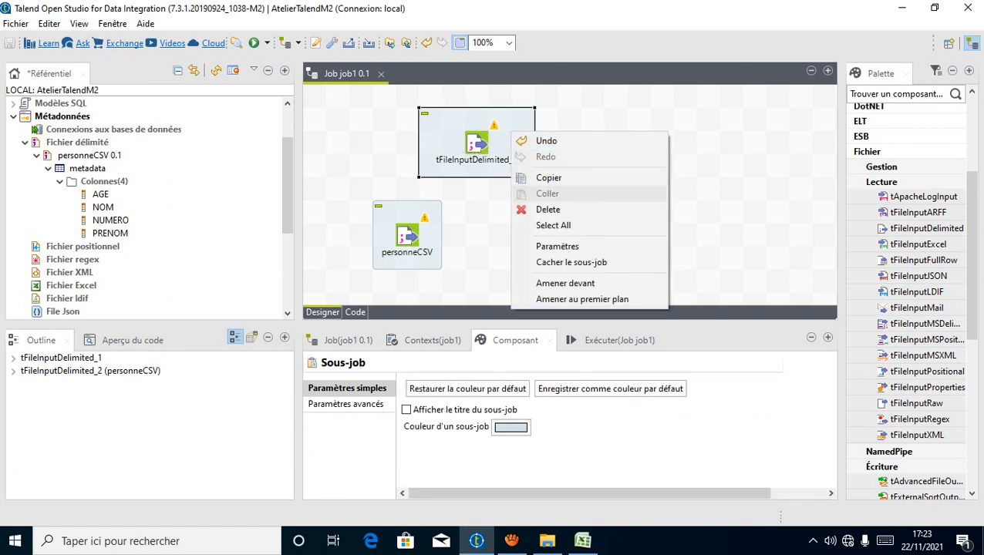
click(548, 209)
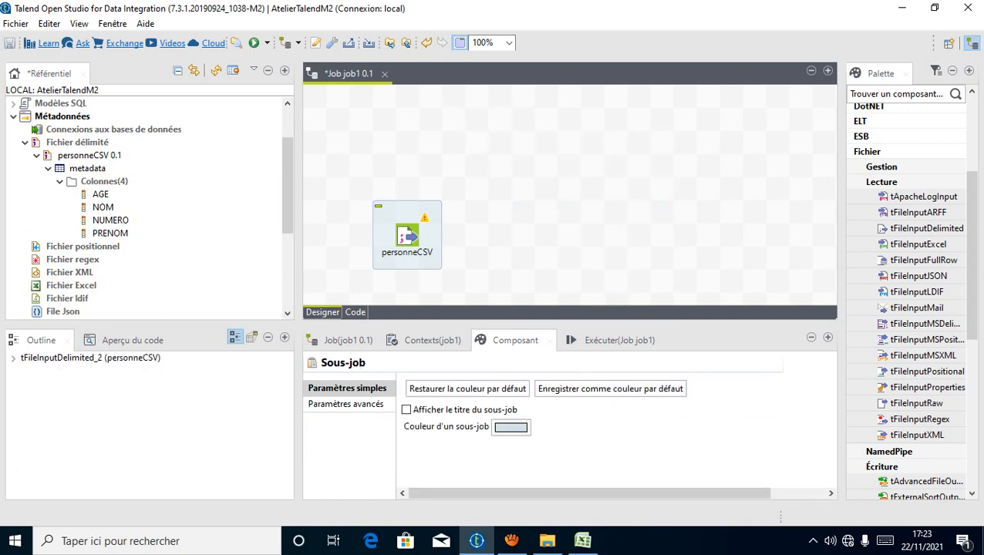
Step: Move the personneCSV component up to the upper-left area of the design canvas and save the job
drag(407, 235, 384, 142)
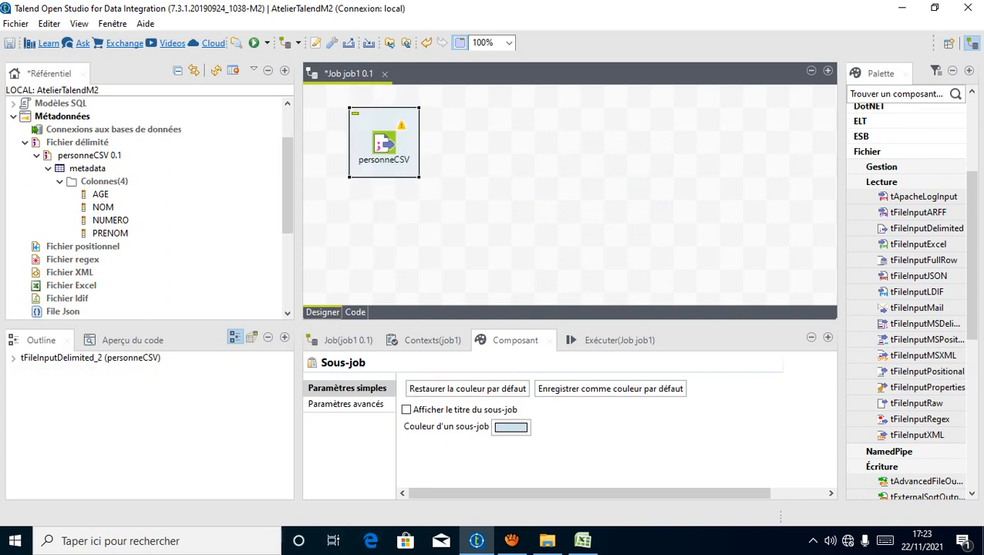
key(ctrl+s)
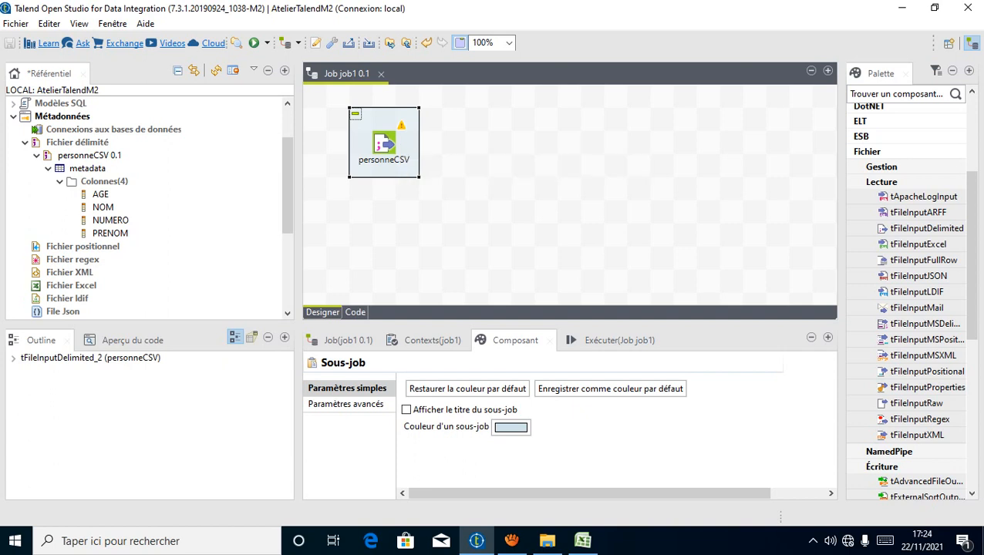
click(493, 208)
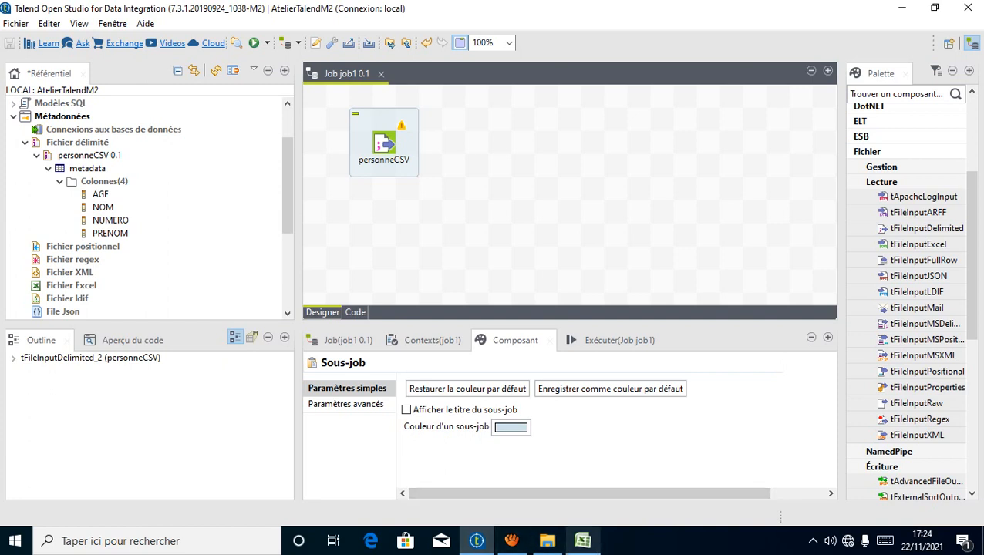
Step: Read the job requirements in the Atelier Word document, close it and return to Talend Open Studio
click(547, 540)
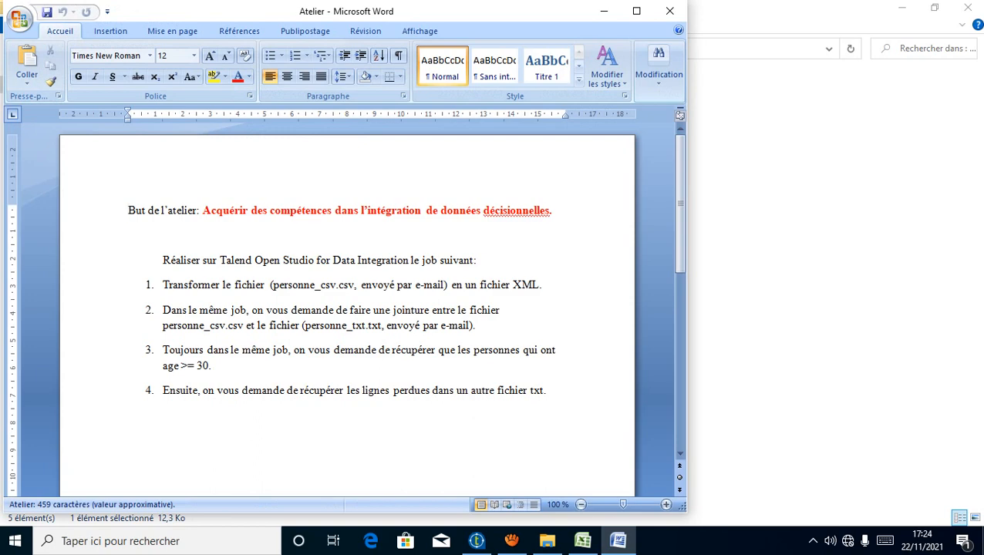
click(669, 11)
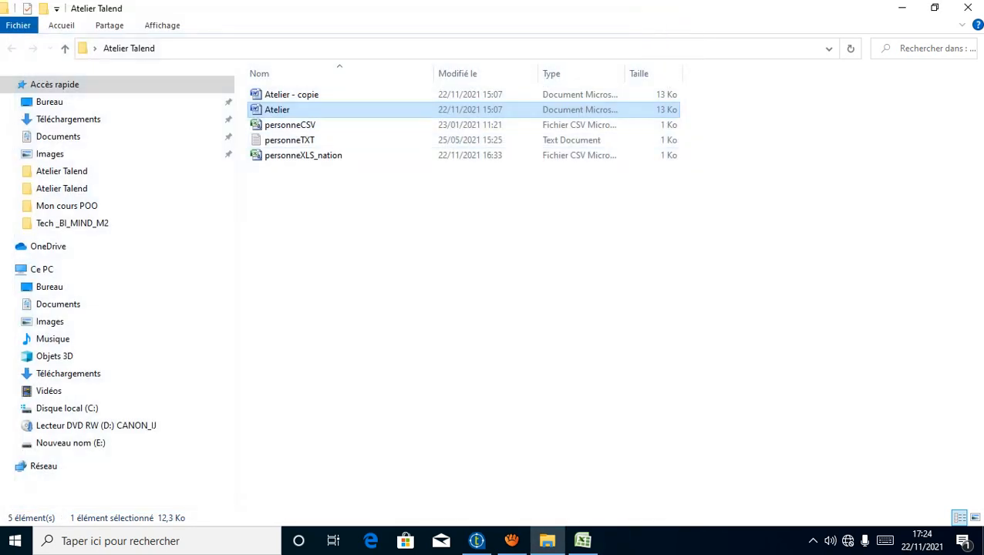
click(477, 540)
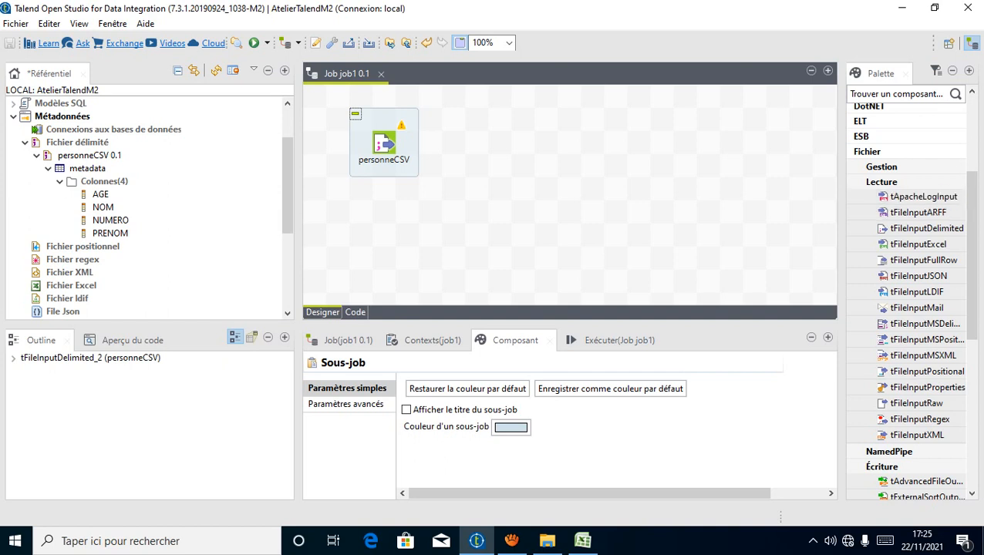
Step: Add a tFileOutputXML component from the Fichier Écriture components, level with personneCSV on the far side of the canvas, and save the job
click(866, 152)
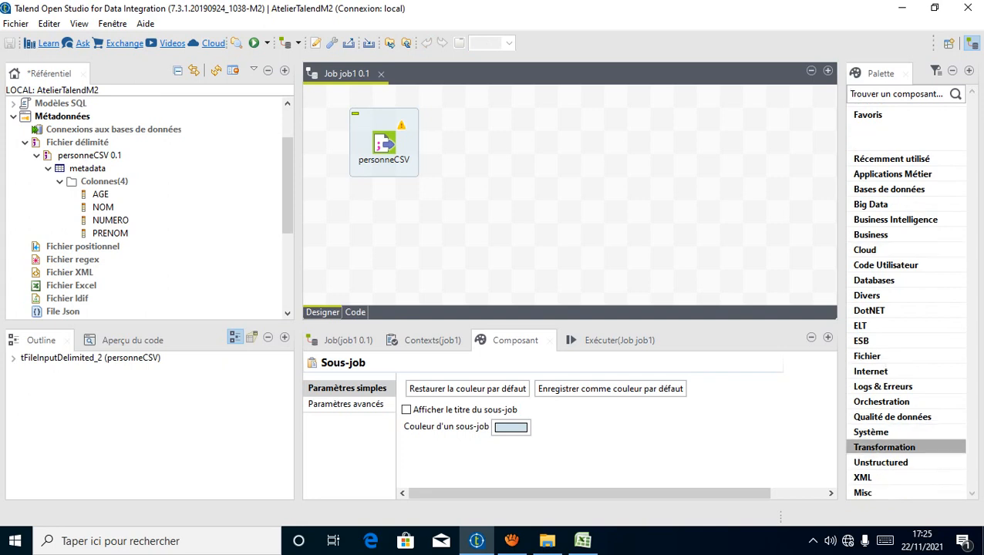
click(866, 356)
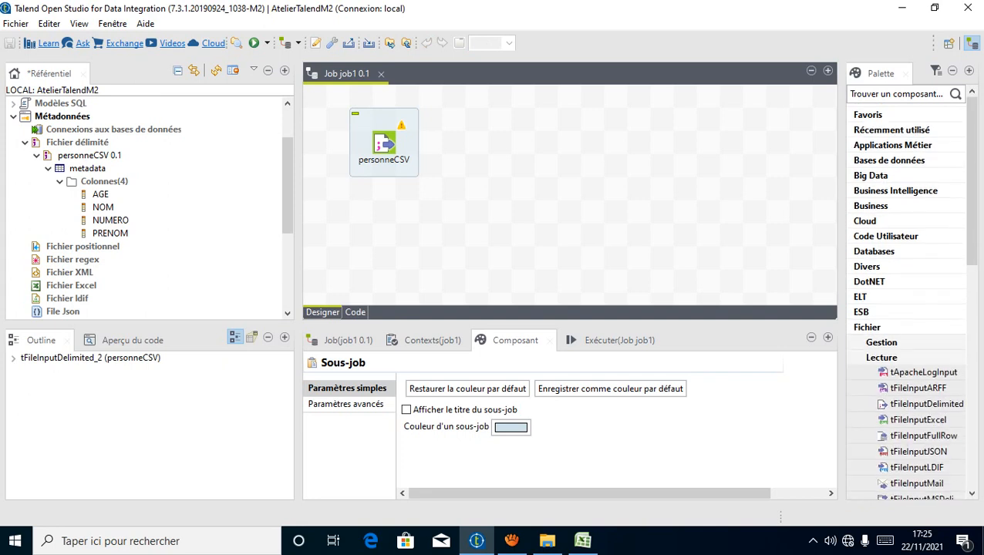
scroll(906, 308, down, 3)
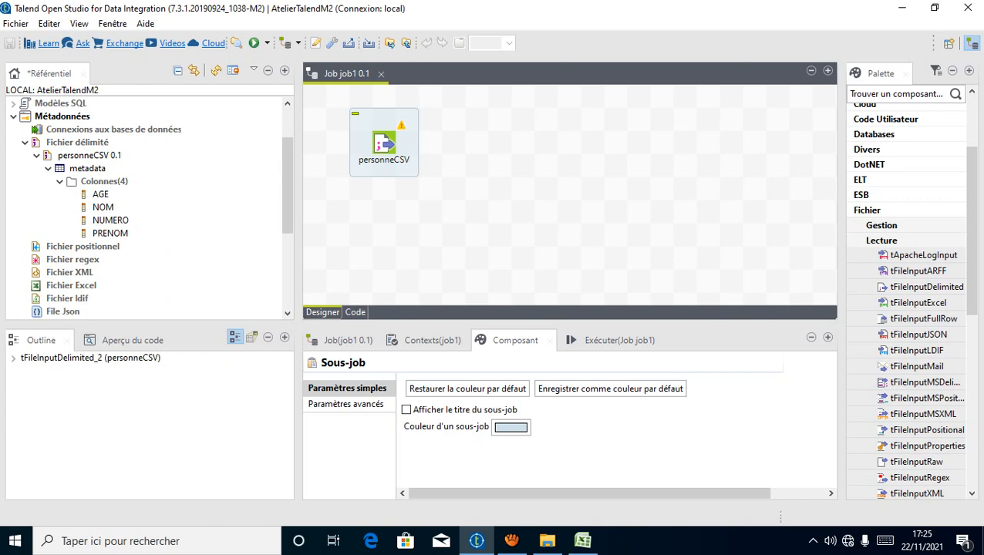
click(881, 240)
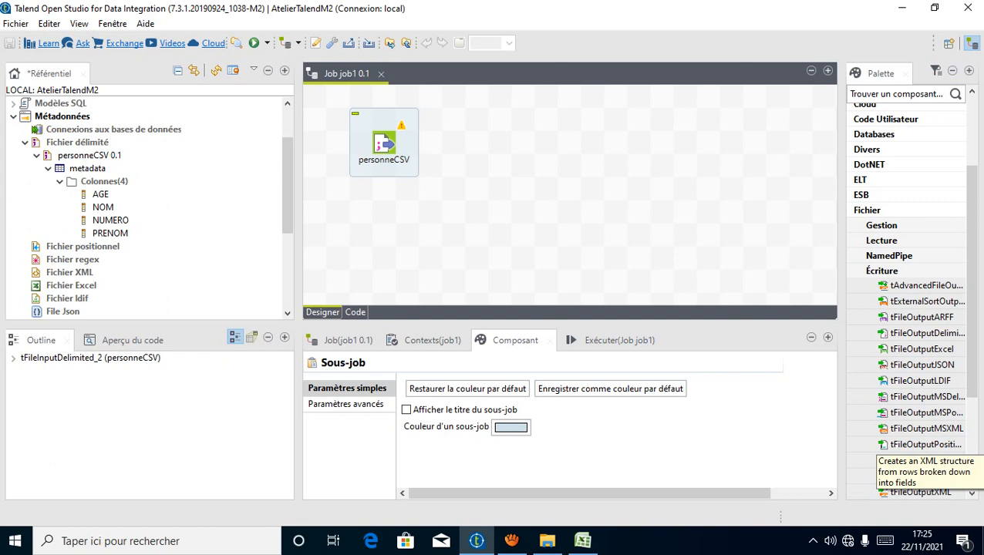
drag(919, 492, 708, 142)
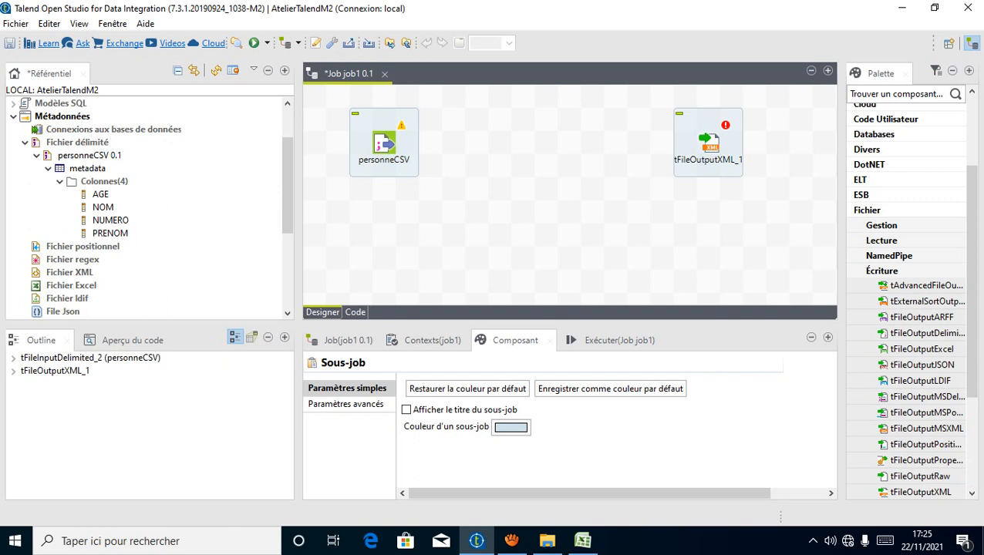
mouse_move(703, 138)
key(ctrl+s)
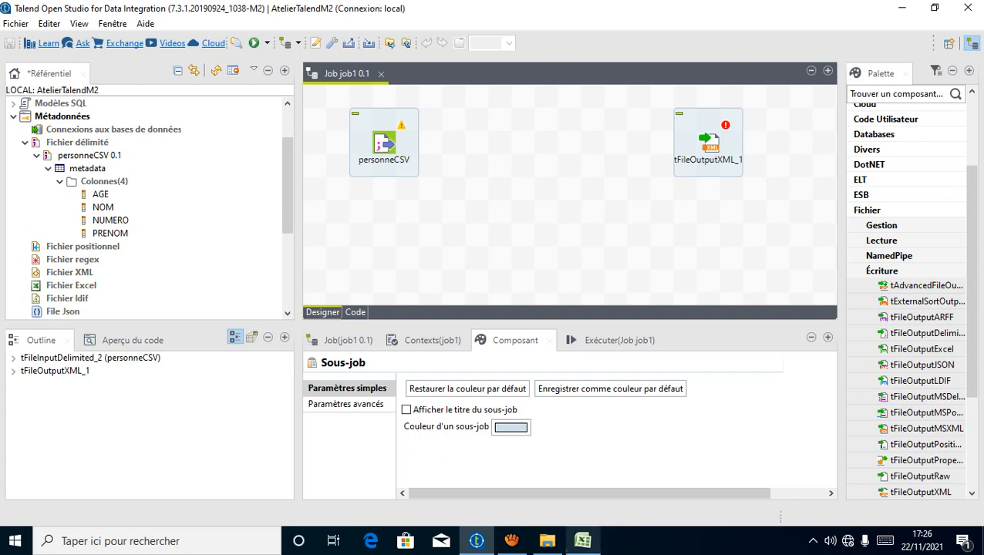
Step: Switch to File Explorer and create a text document named personneXML in the Atelier Talend folder
click(547, 540)
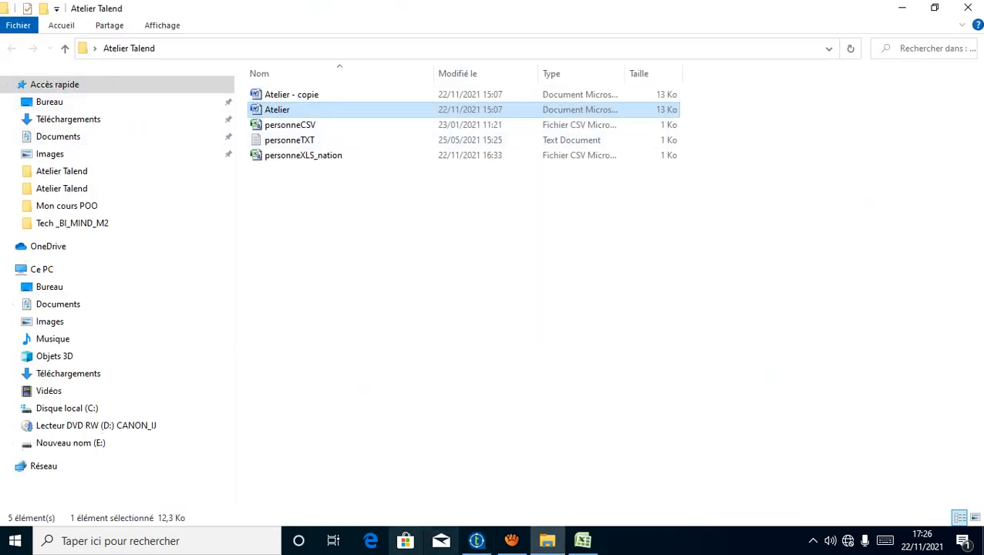
right_click(368, 230)
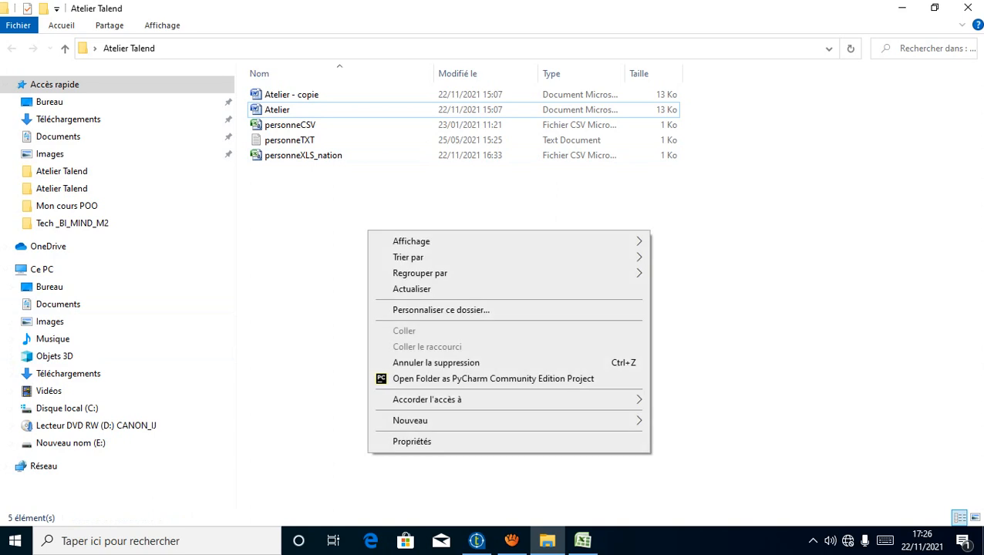
mouse_move(501, 420)
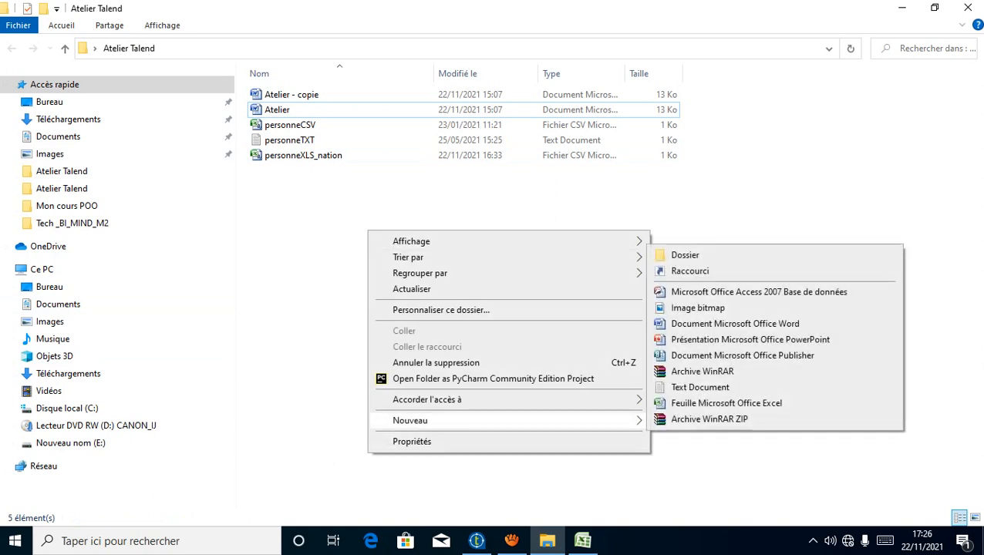
click(699, 387)
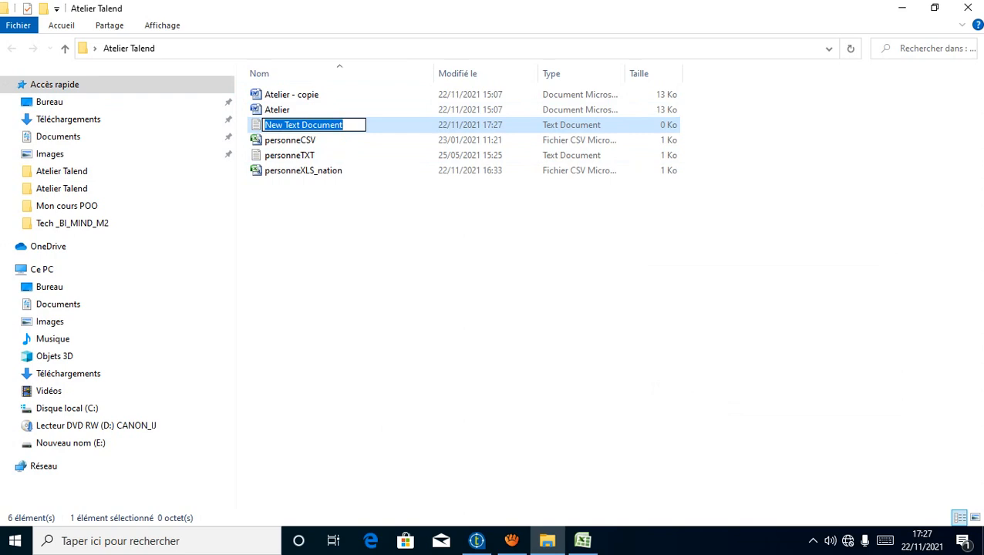
text(personn)
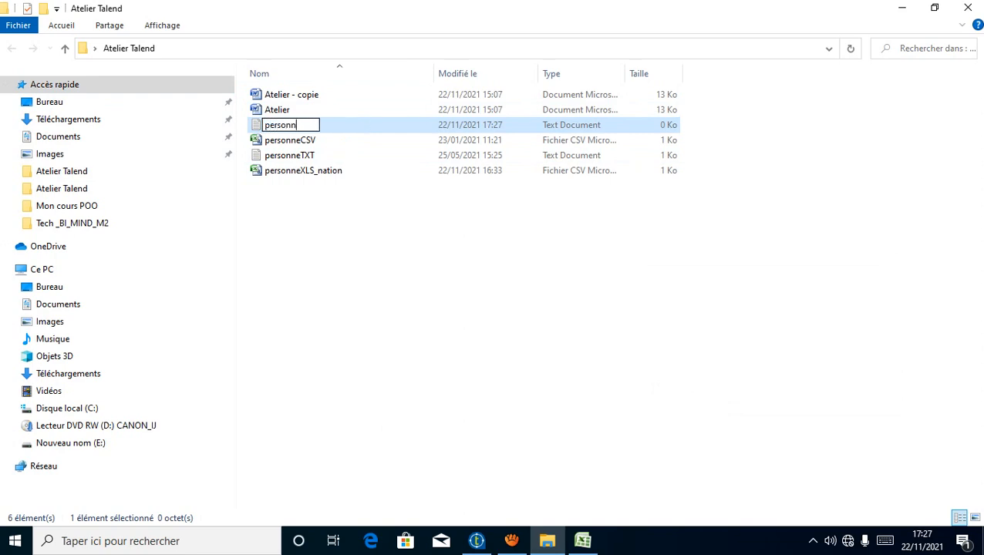
text(eXML)
key(Return)
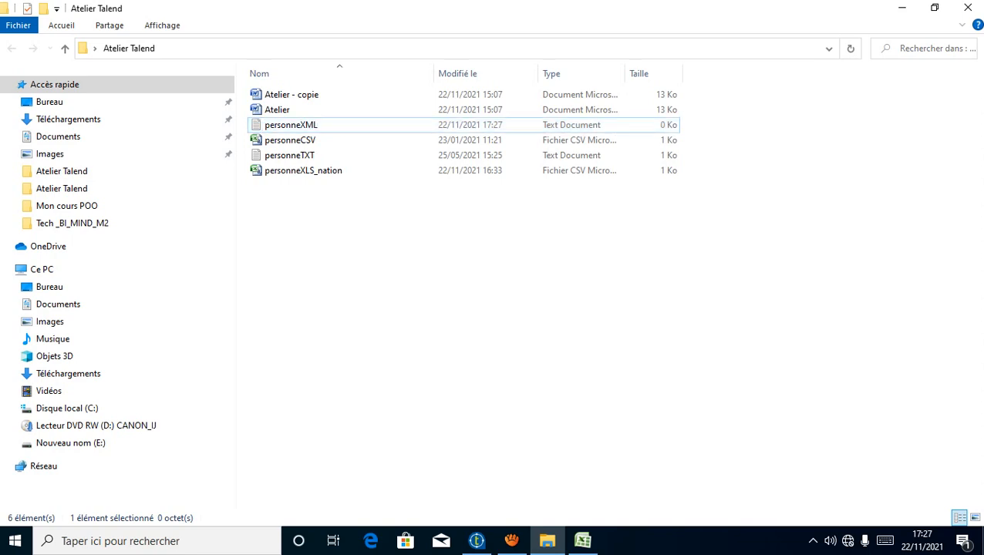
Step: Open personneXML in Notepad, save it in the same folder as personneXML.xml with the All Files type, and close Notepad
key(Return)
key(alt+f)
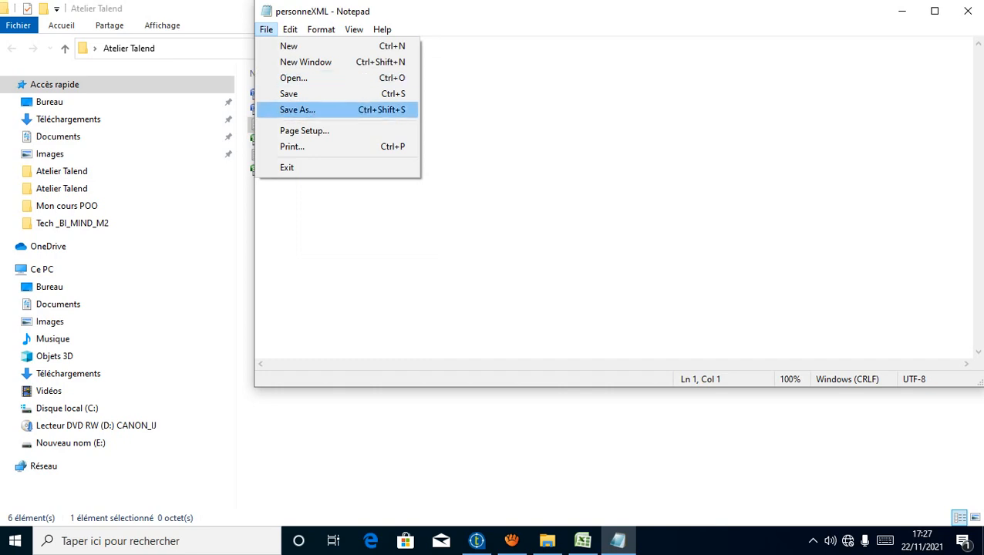
key(Return)
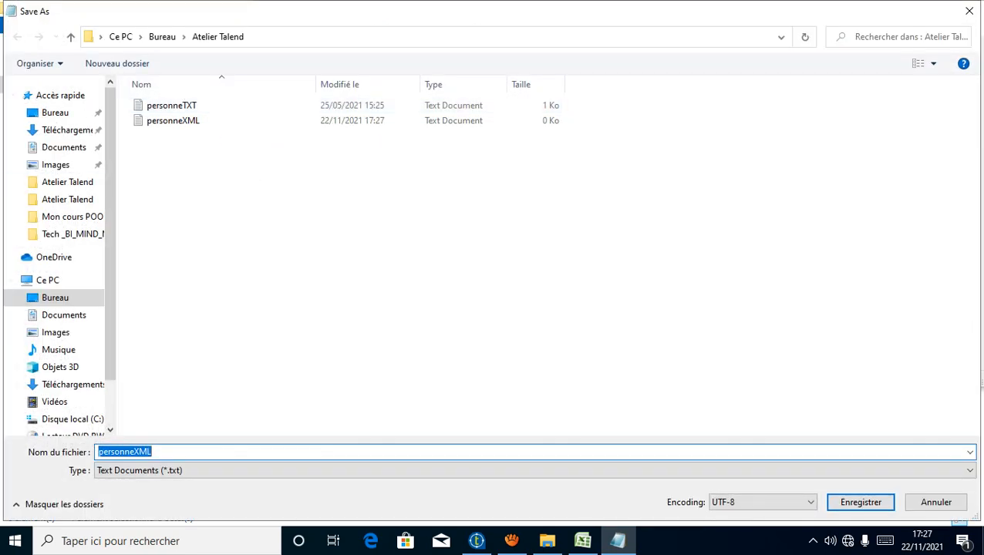
click(532, 470)
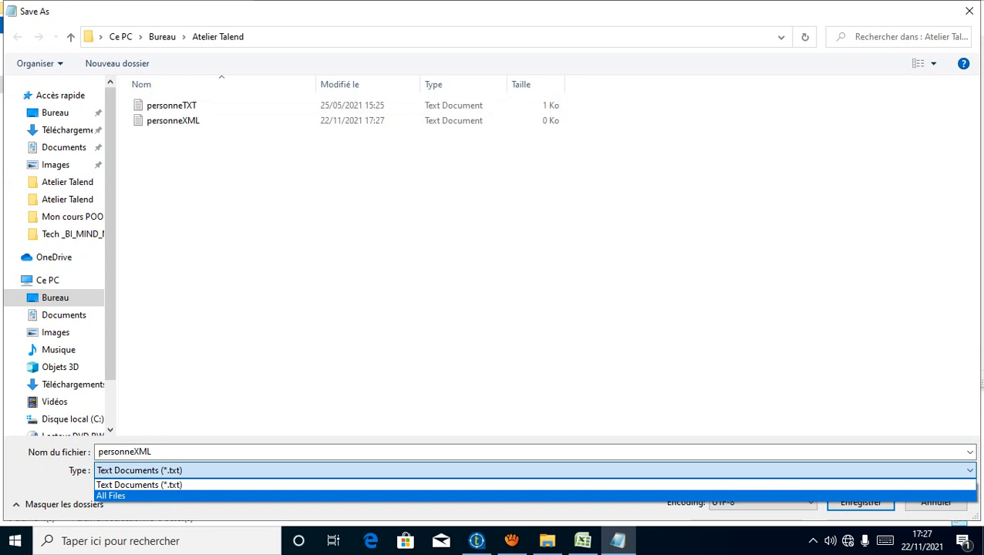
key(Return)
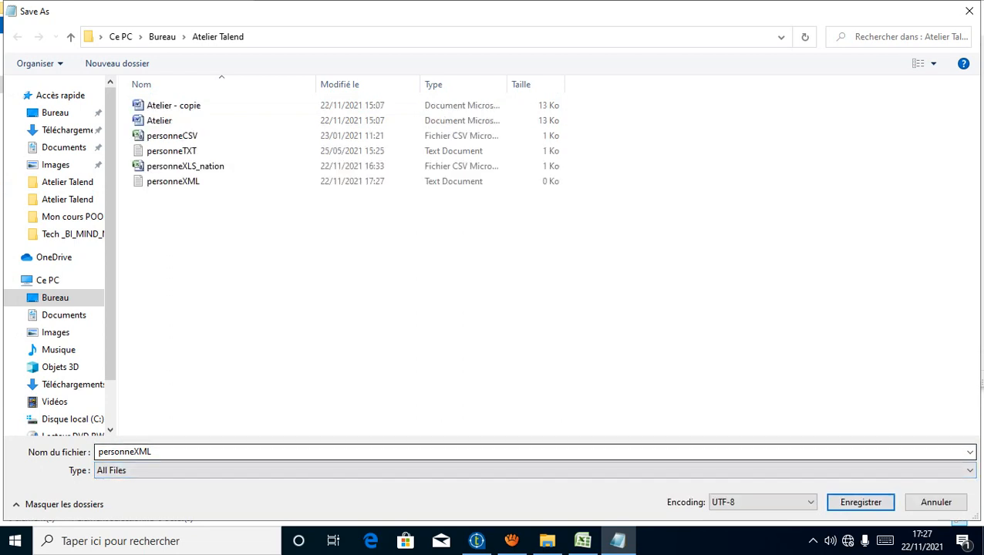
click(169, 452)
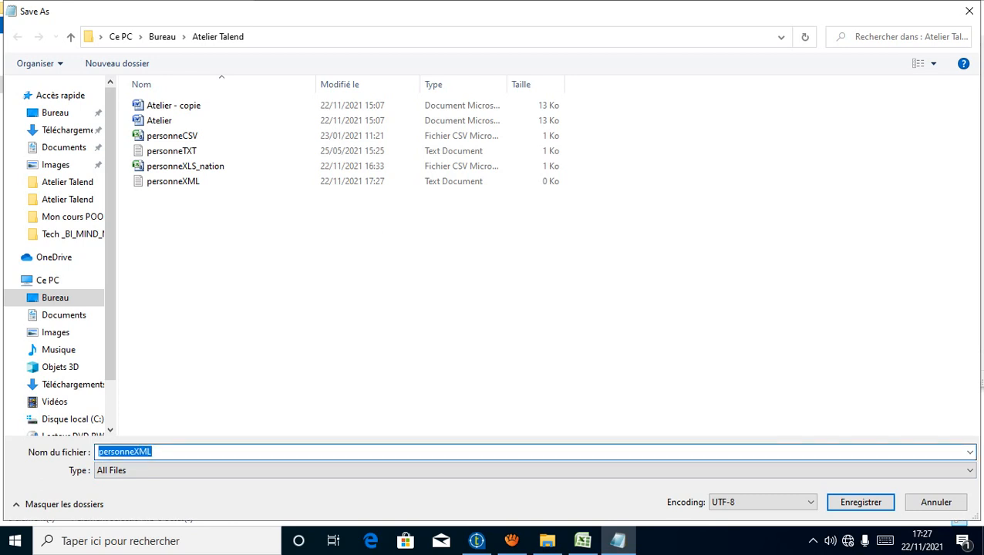
click(169, 452)
text(.xml)
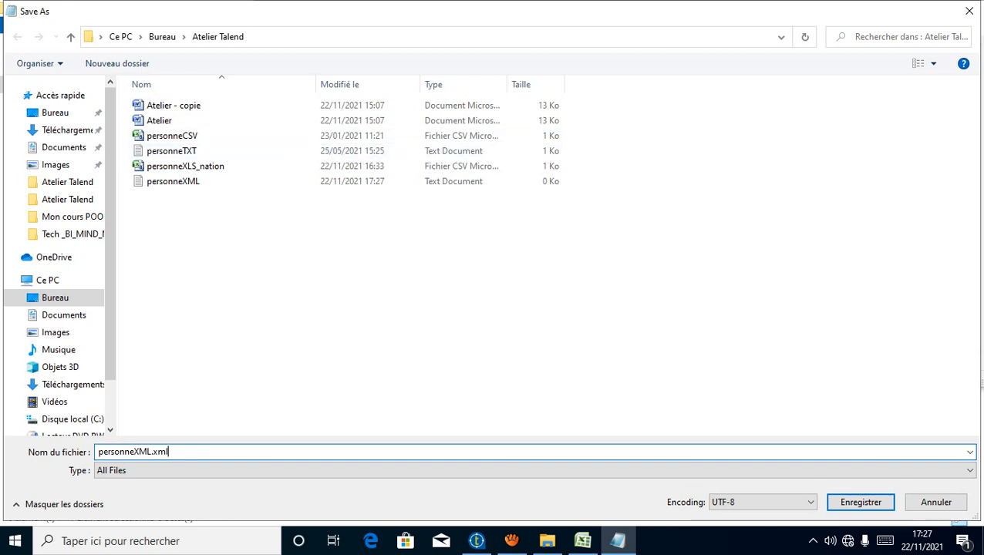
key(Return)
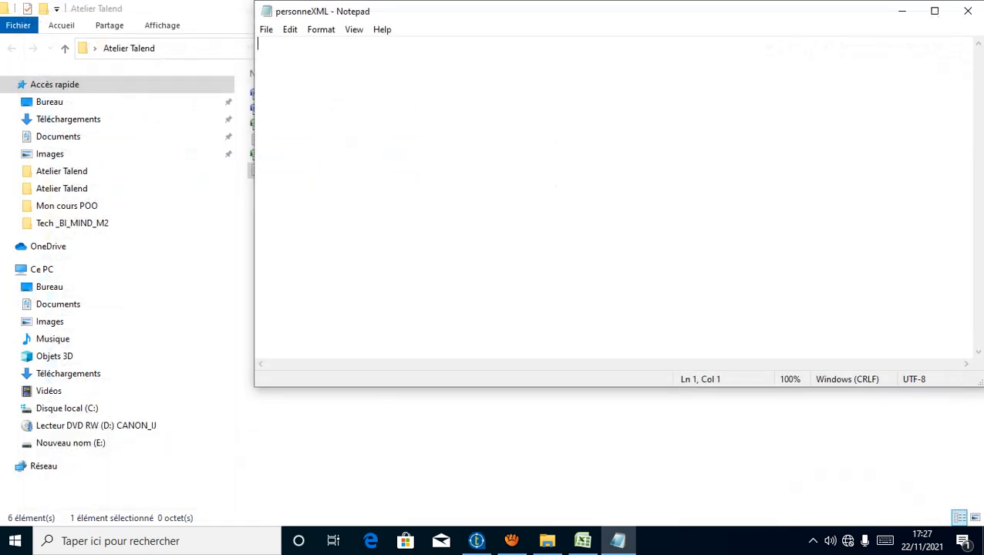
click(965, 13)
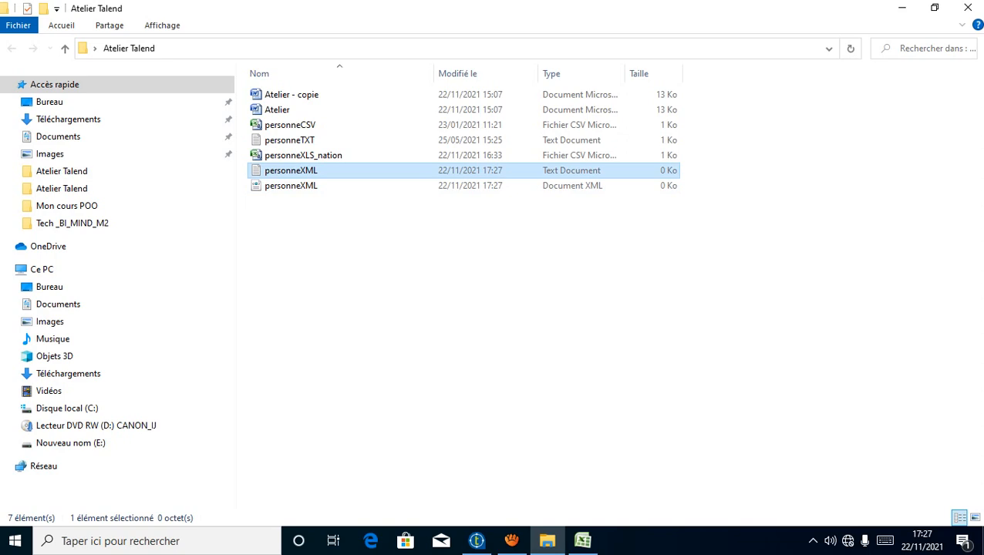
Step: Delete the personneXML text document, keeping the XML version, and return to Talend Open Studio
key(Delete)
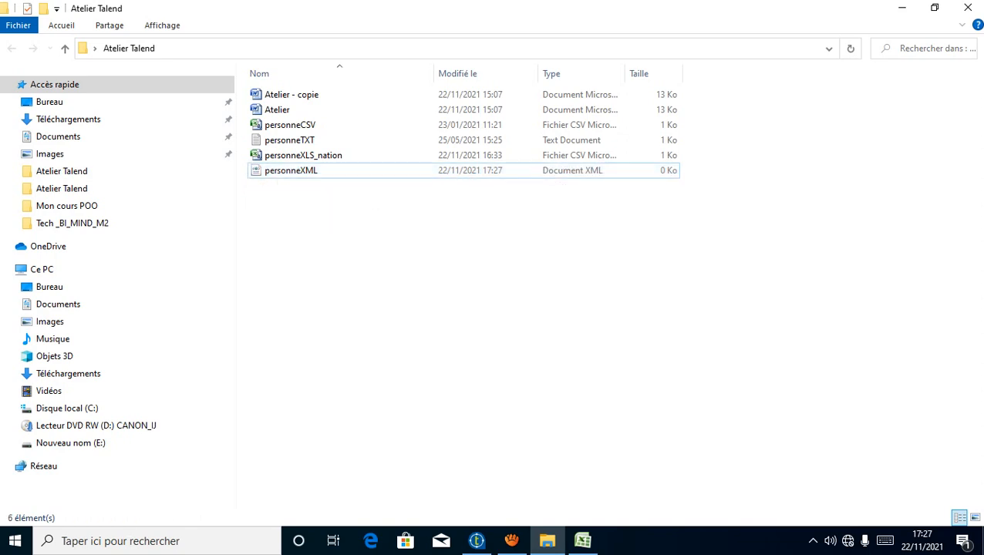
click(477, 541)
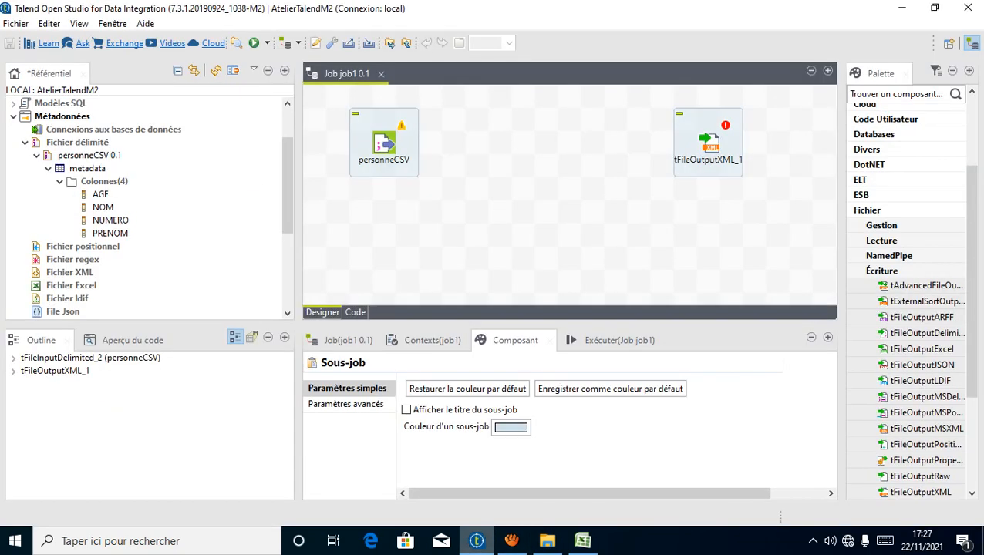
click(511, 541)
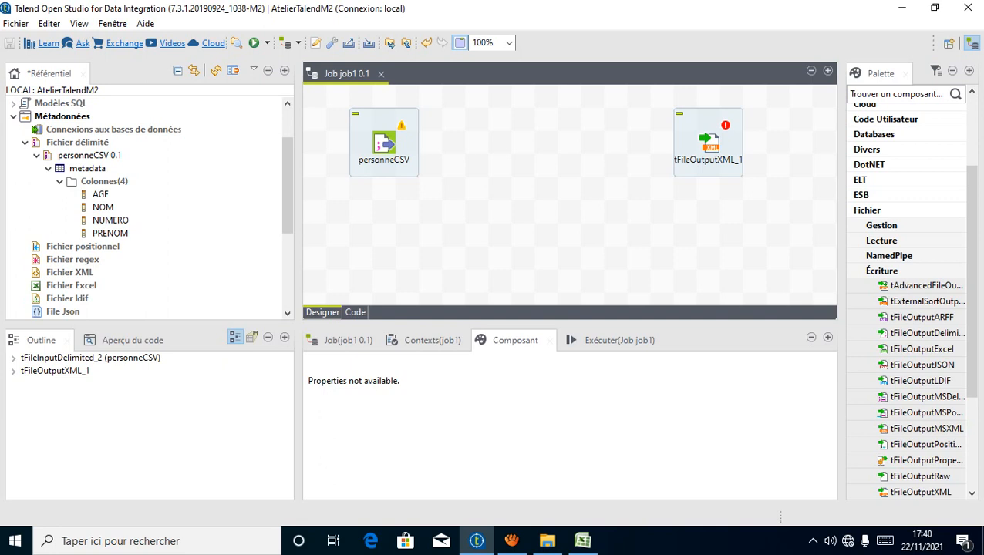
Step: Compare the file name settings of tFileOutputXML_1 and personneCSV with the location of personneXML in the Atelier Talend folder
click(723, 143)
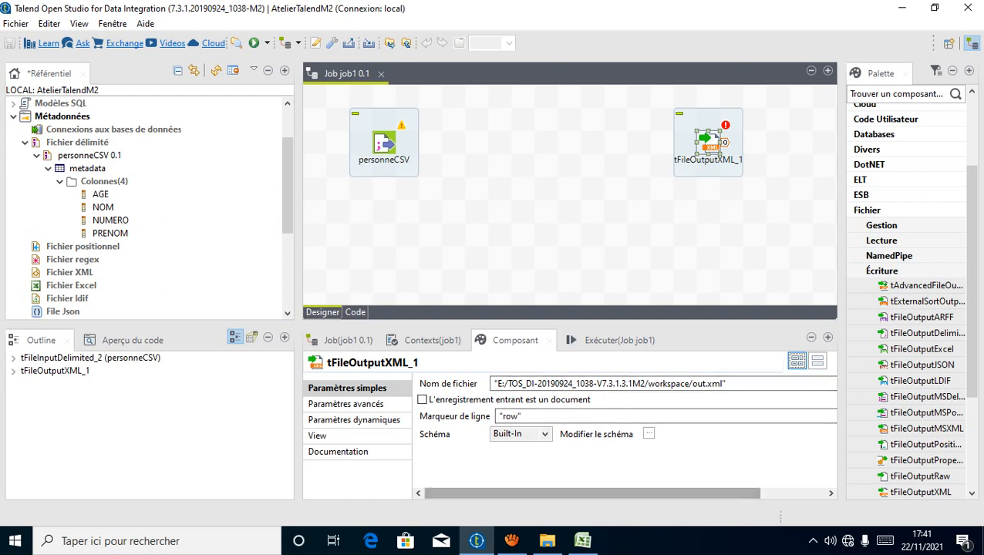
mouse_move(546, 540)
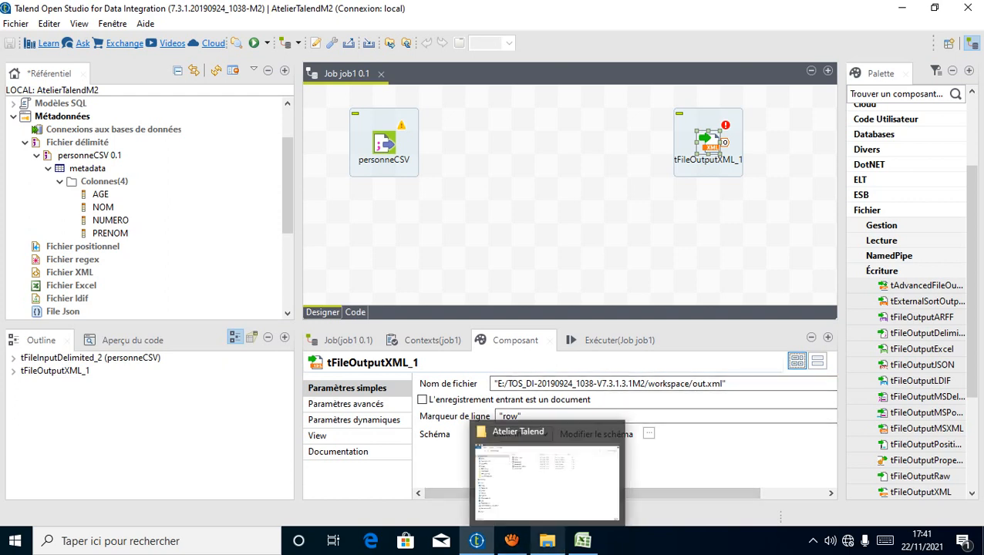
mouse_move(546, 482)
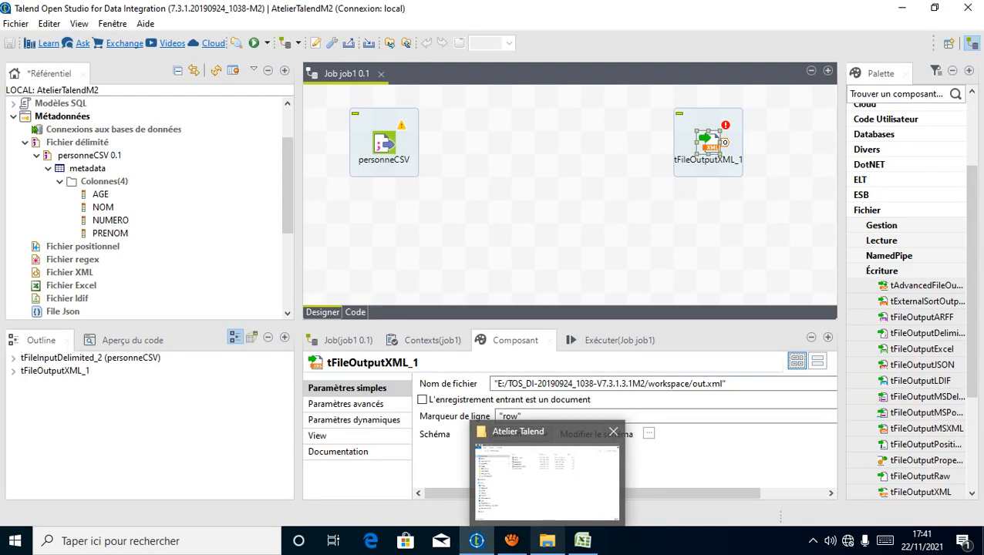
click(546, 478)
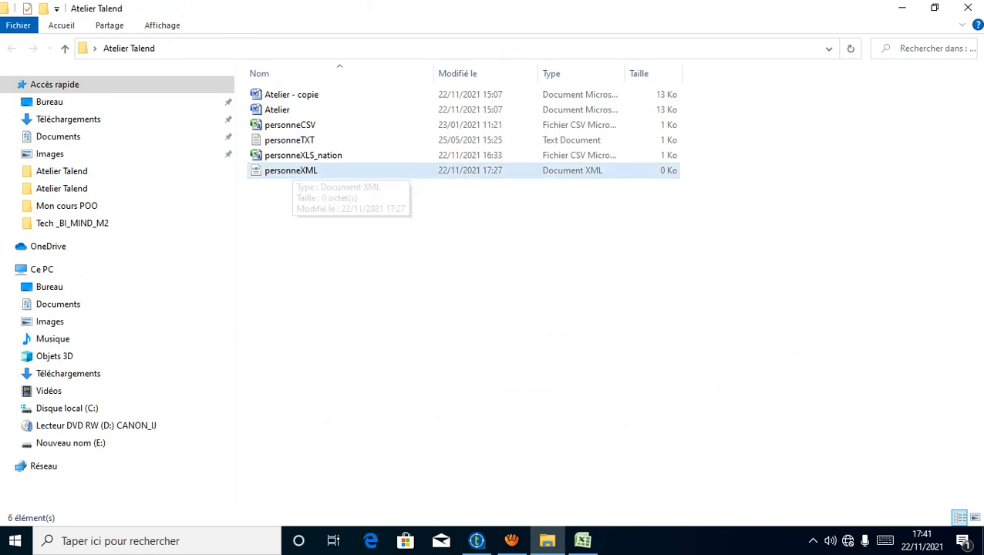
click(291, 171)
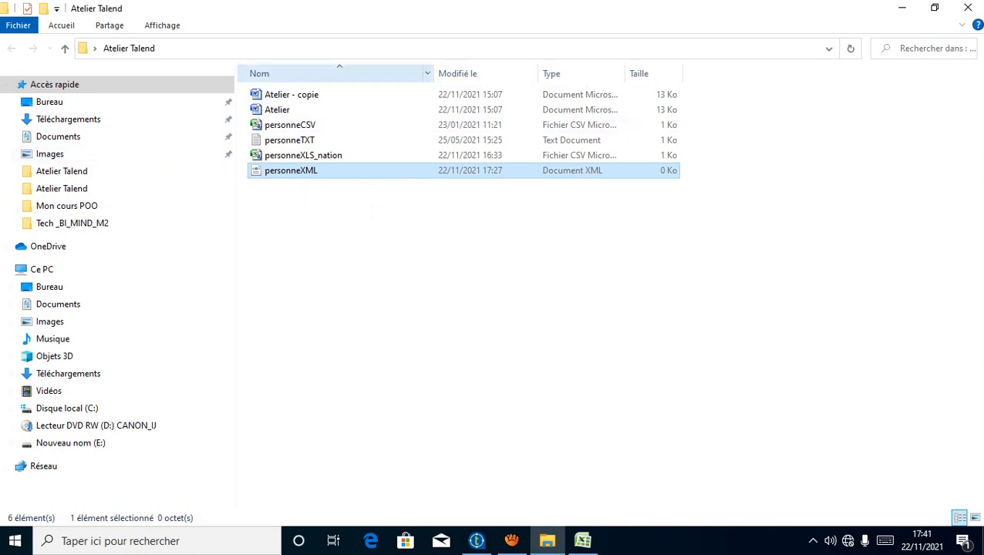
click(339, 49)
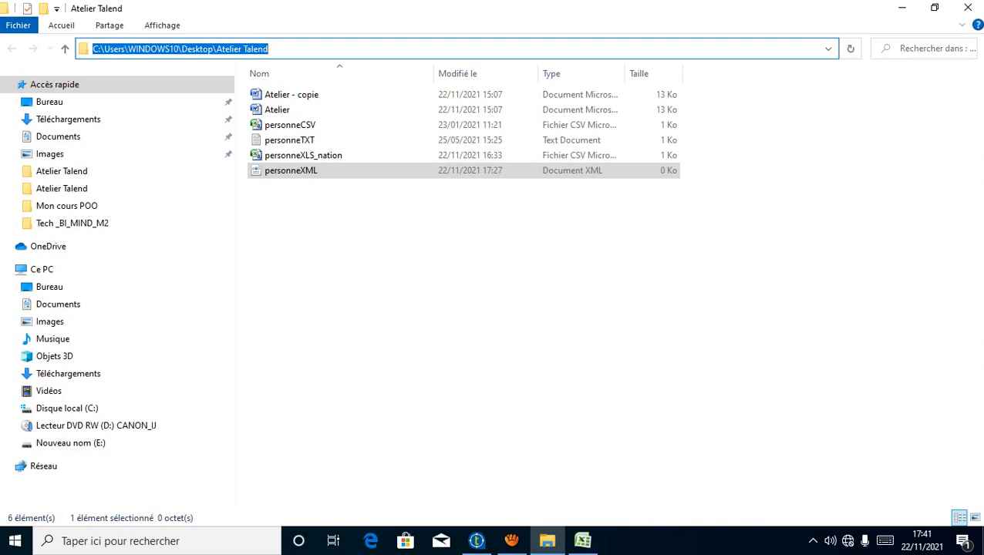
click(476, 541)
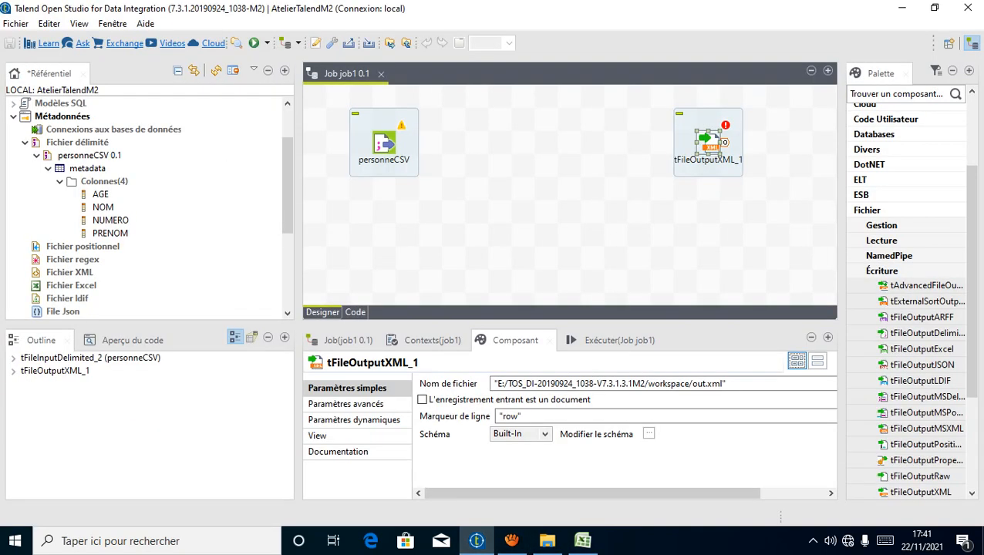
click(384, 143)
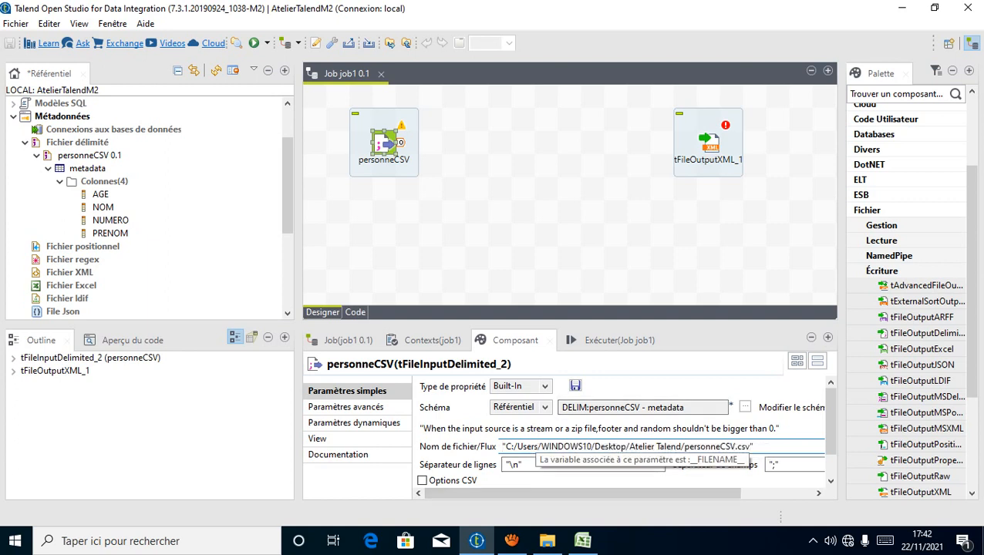
click(547, 540)
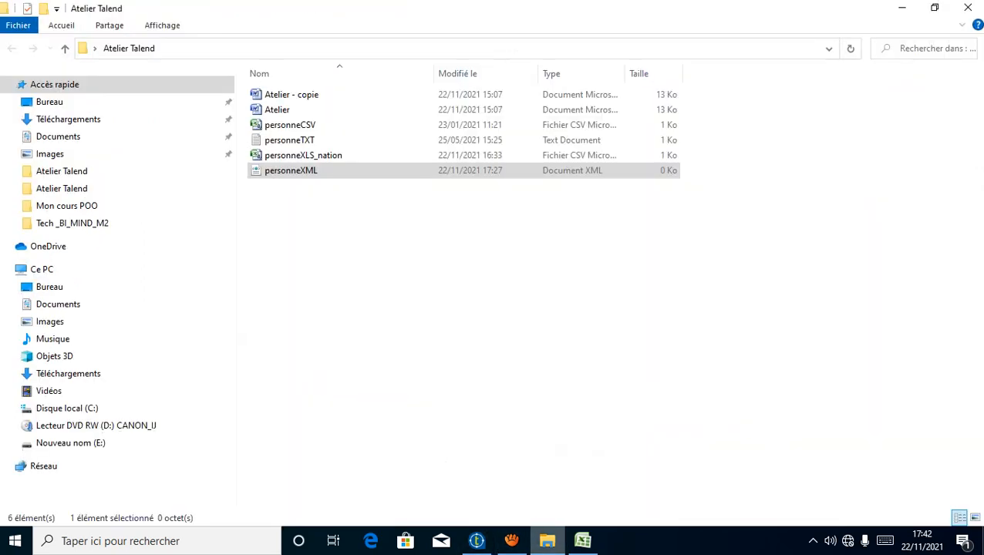
click(476, 540)
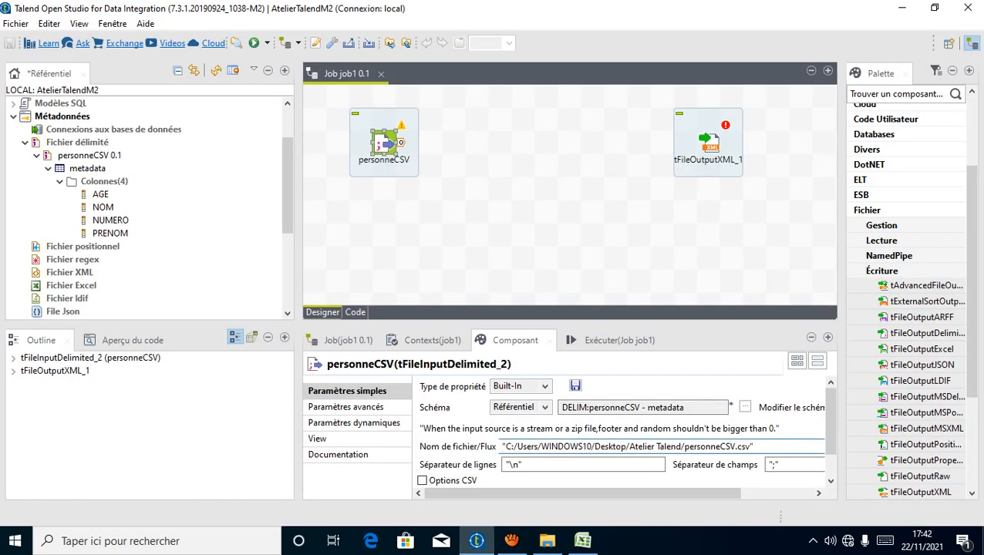
Step: Replace the file name of tFileOutputXML_1 with the path copied from personneCSV, "C:/Users/WINDOWS10/Desktop/Atelier Talend/personneCSV.csv"
click(509, 209)
click(384, 143)
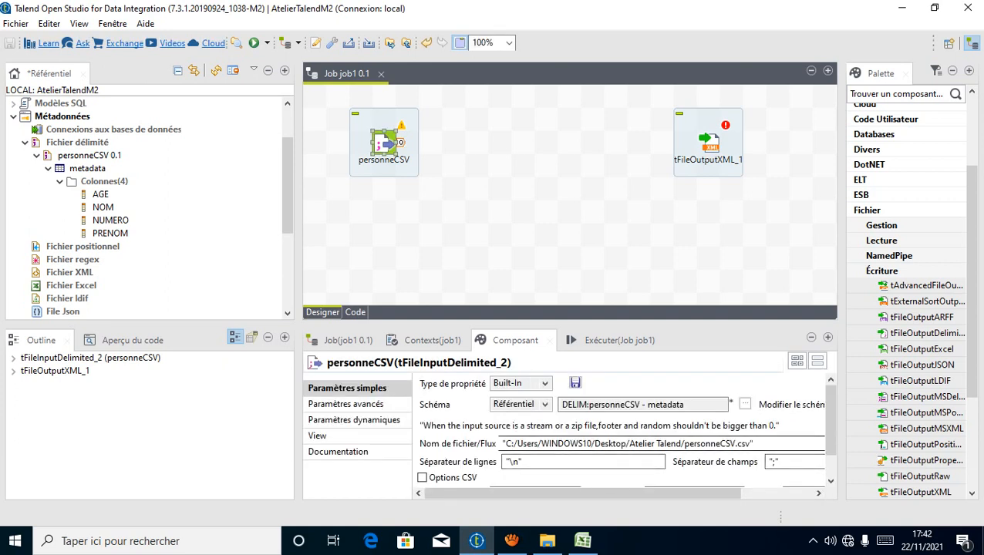
drag(760, 444, 501, 444)
key(ctrl+c)
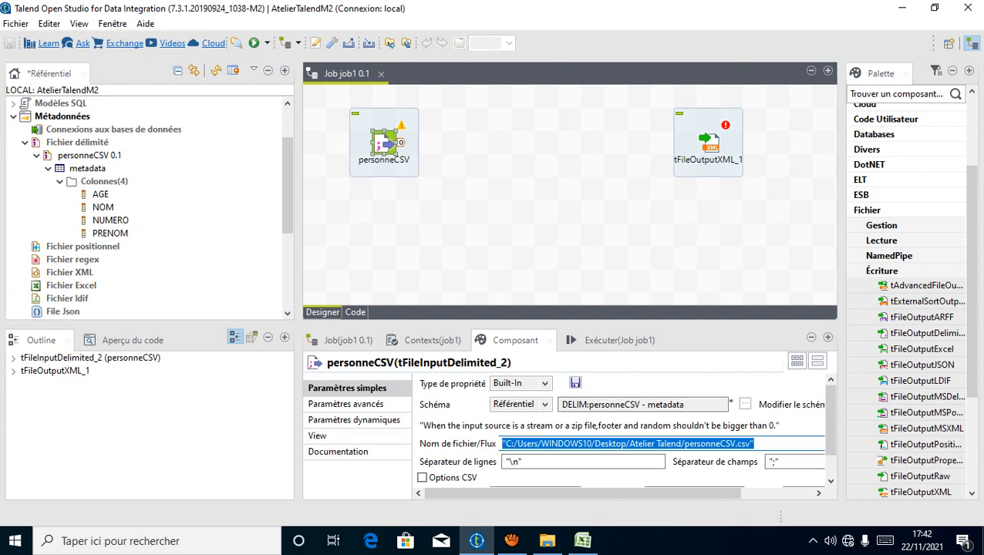
click(717, 142)
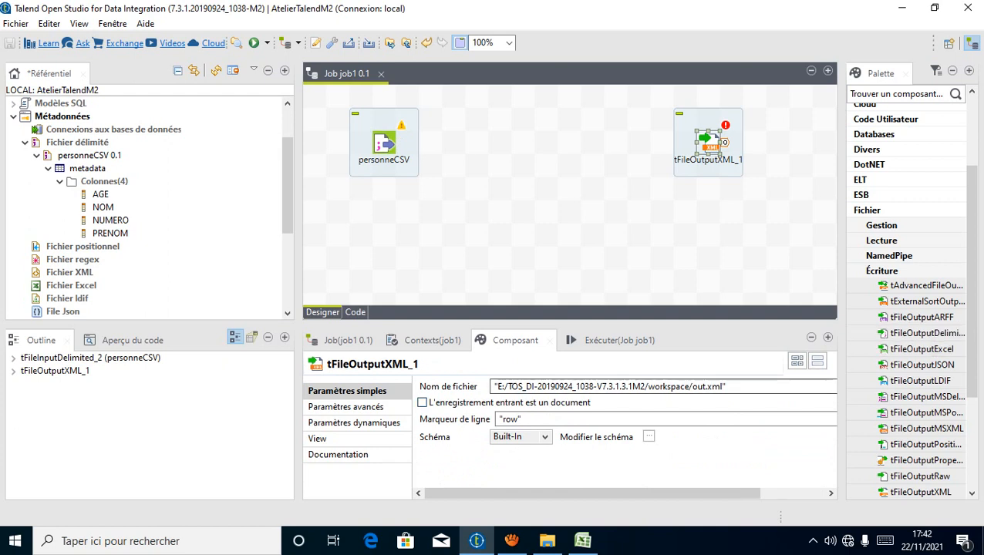
click(616, 386)
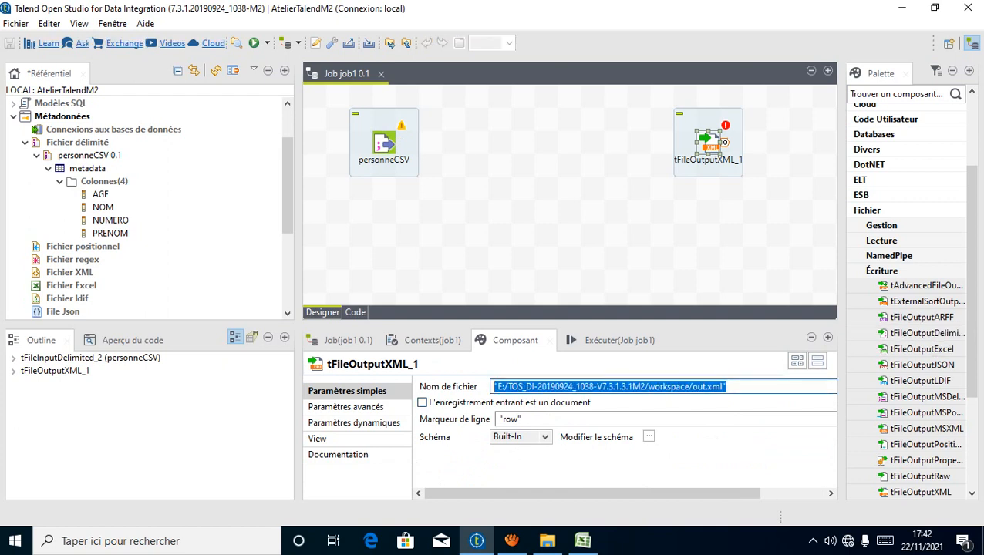
click(707, 386)
drag(706, 386, 494, 386)
drag(727, 386, 494, 387)
key(ctrl+v)
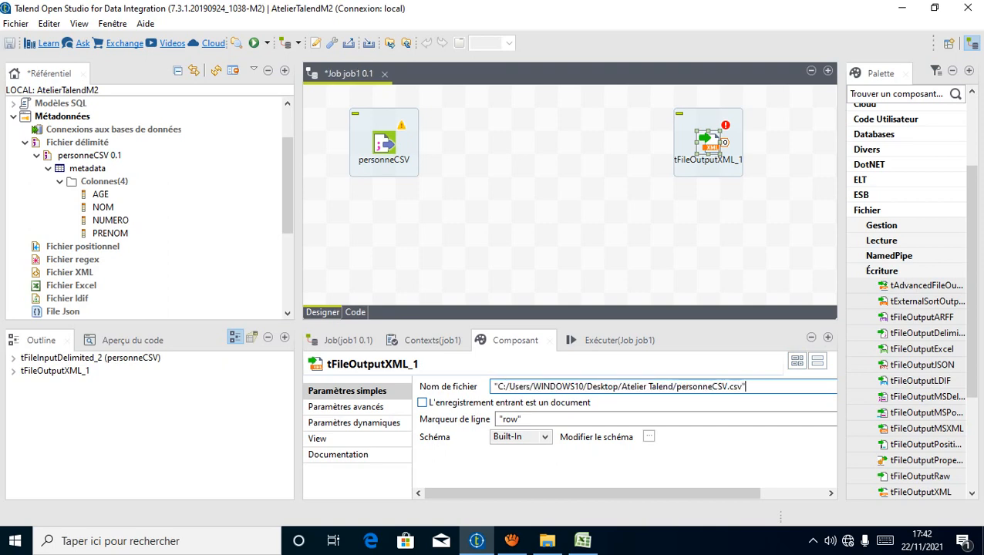
Step: Change the file at the end of the tFileOutputXML_1 path to personneXML.xml, matching the file in the Atelier Talend folder
click(547, 540)
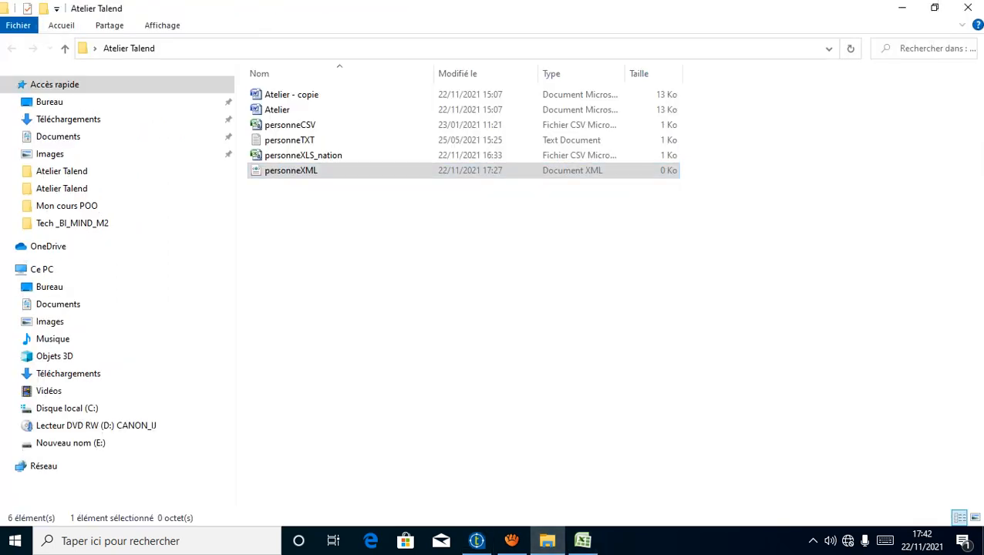
click(547, 540)
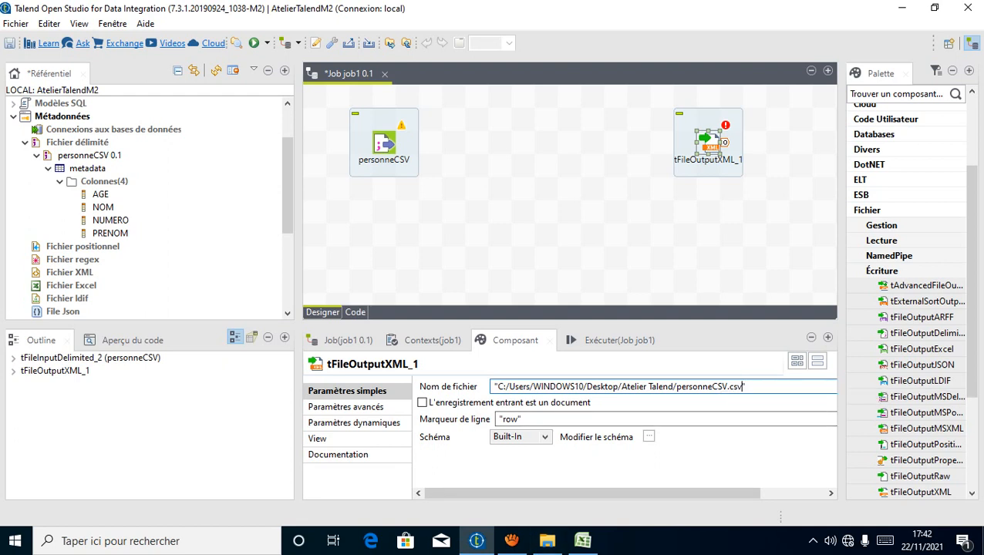
key(BackSpace)
key(BackSpace)
key(BackSpace)
key(BackSpace)
key(BackSpace)
key(BackSpace)
key(BackSpace)
text(XML.xml)
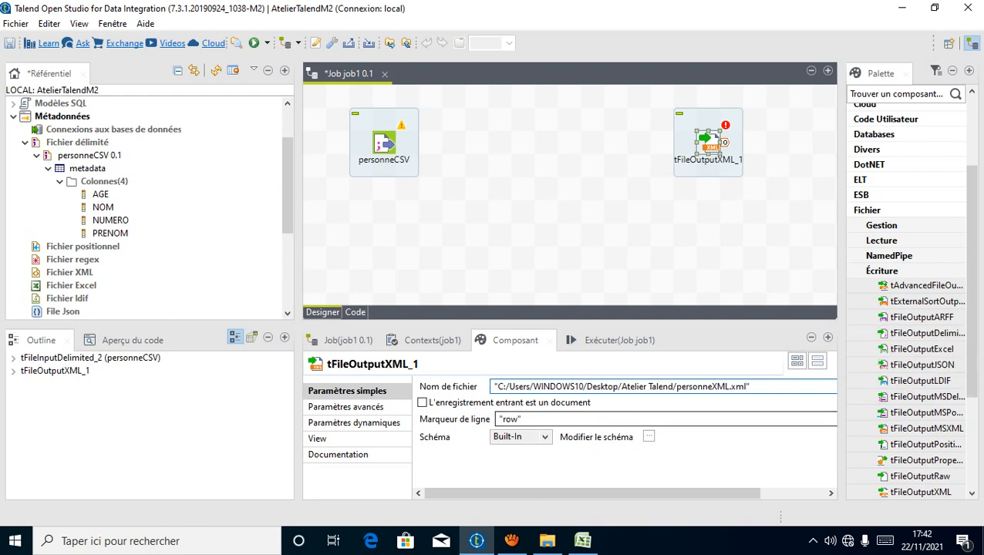
Step: Save job1 and review the output file path set for tFileOutputXML_1
click(564, 239)
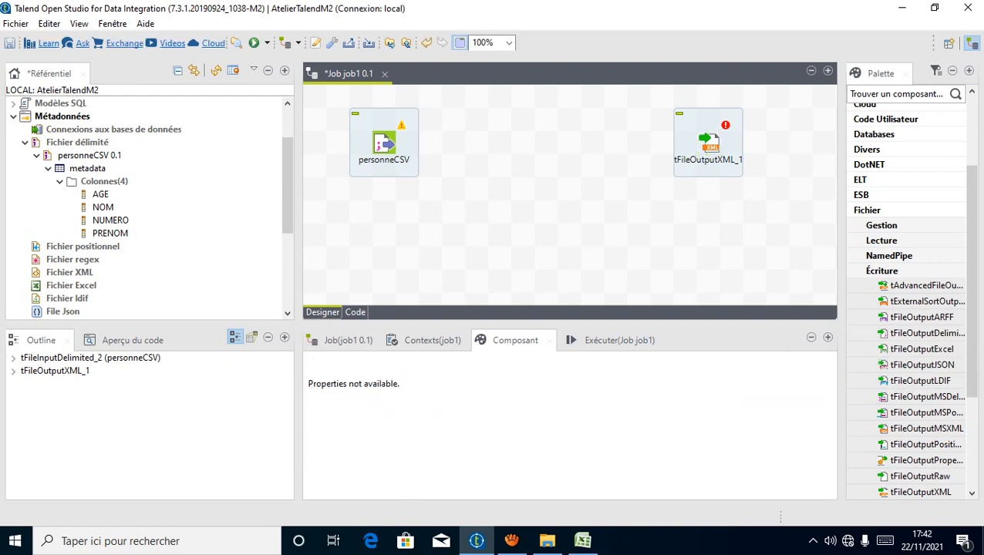
key(ctrl+s)
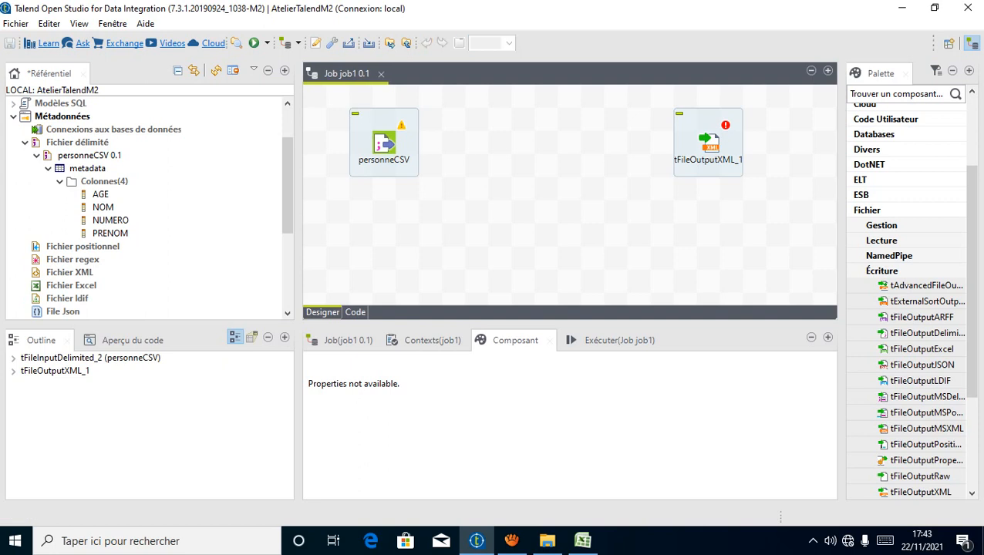
click(720, 143)
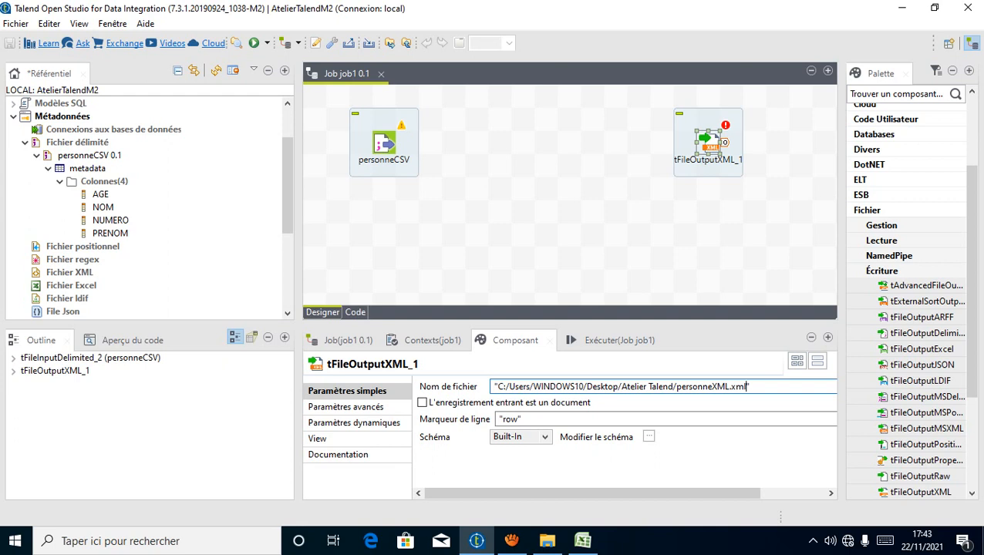
click(569, 210)
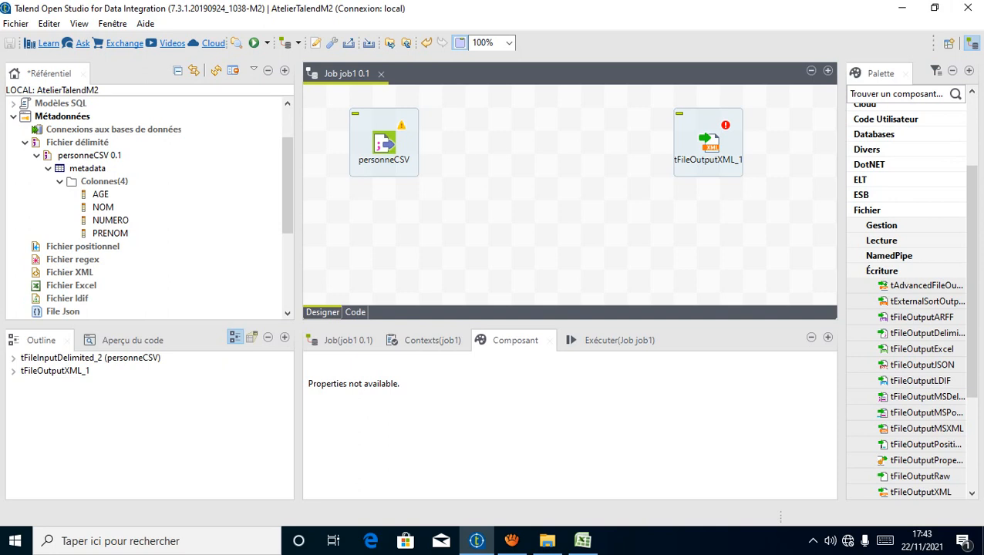
Step: Connect personneCSV to tFileOutputXML_1 with a Row Main link
click(386, 143)
right_click(386, 143)
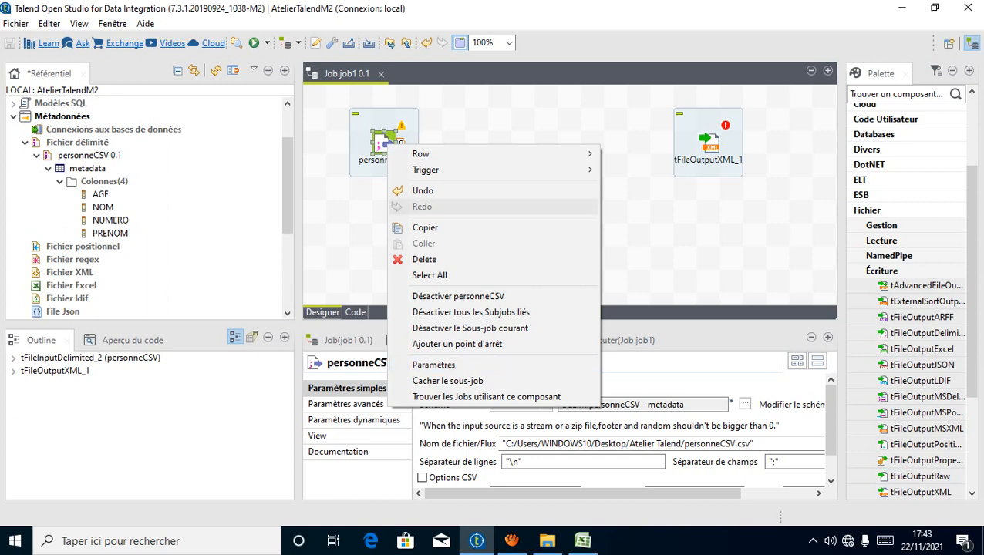
mouse_move(432, 170)
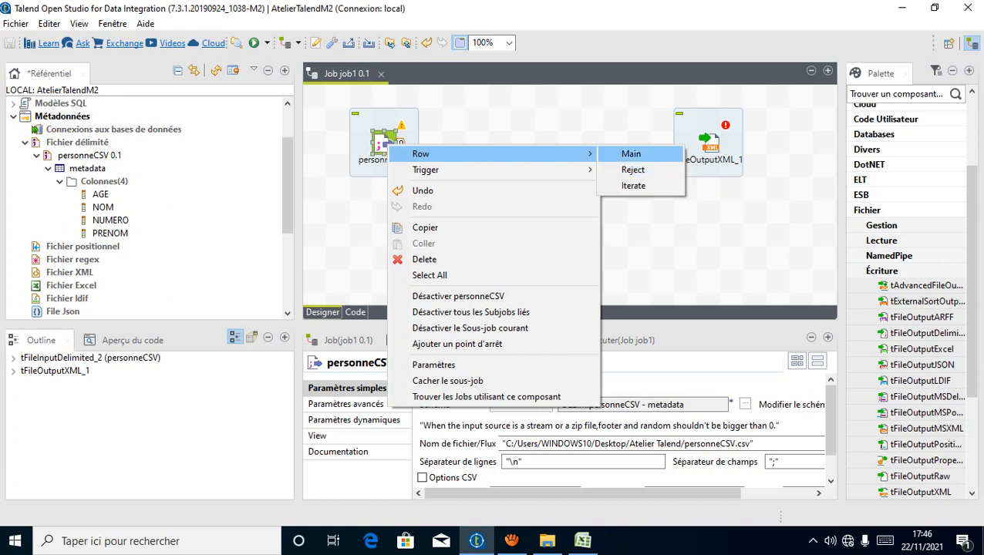
click(629, 153)
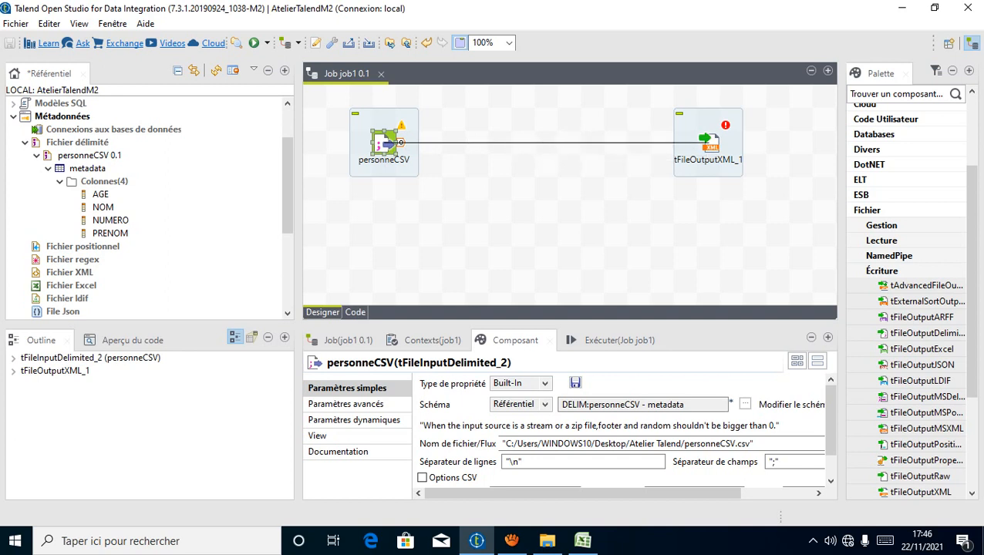
click(707, 143)
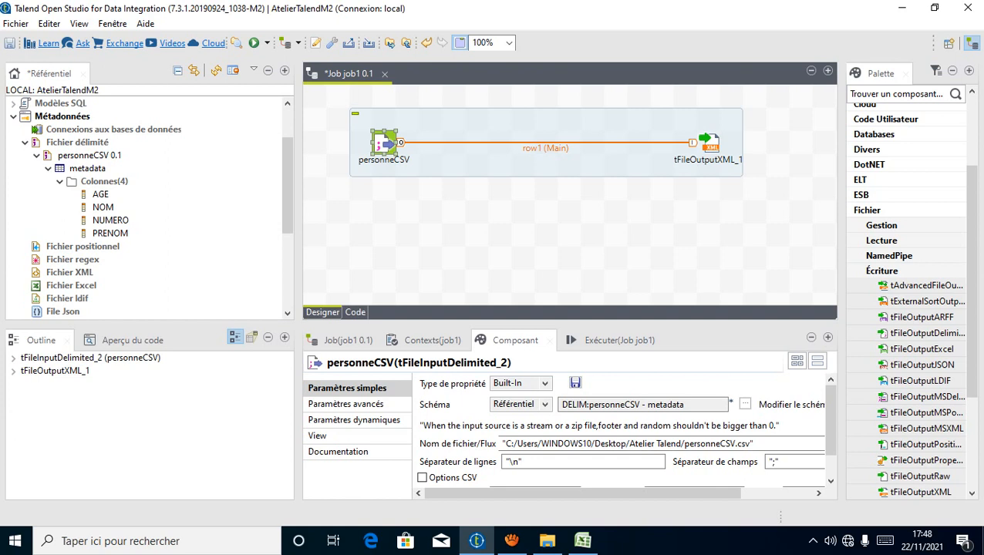
Step: Save the connected job and execute job1
key(ctrl+s)
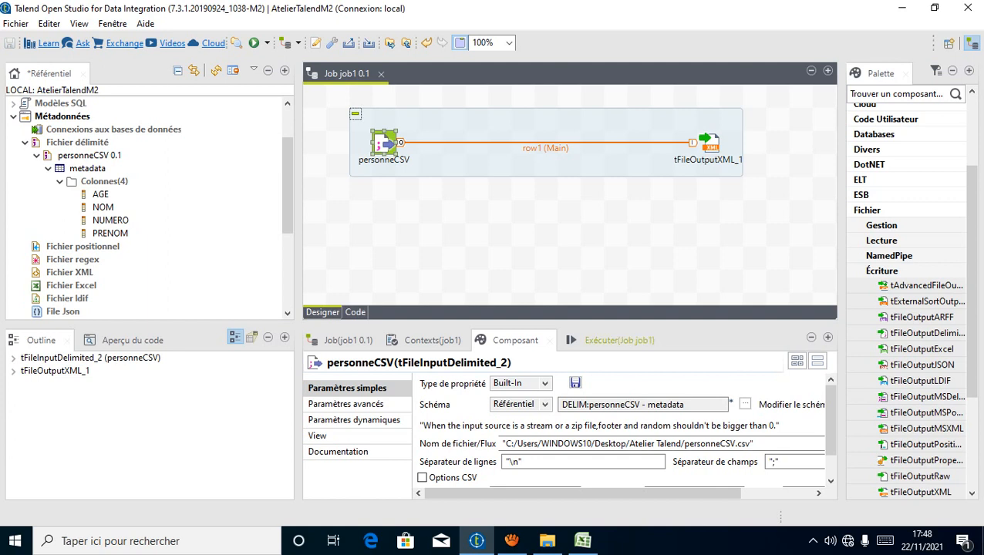
click(609, 340)
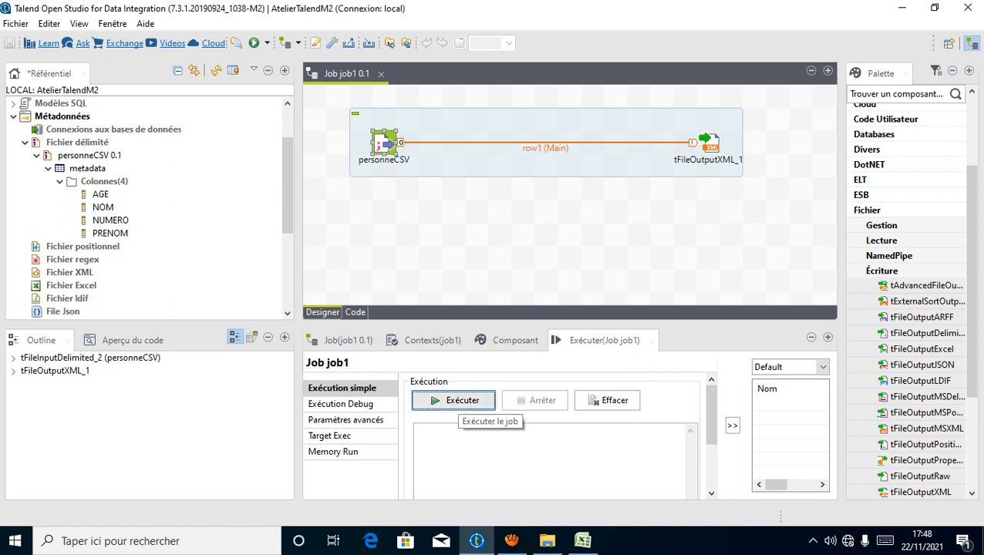
click(461, 401)
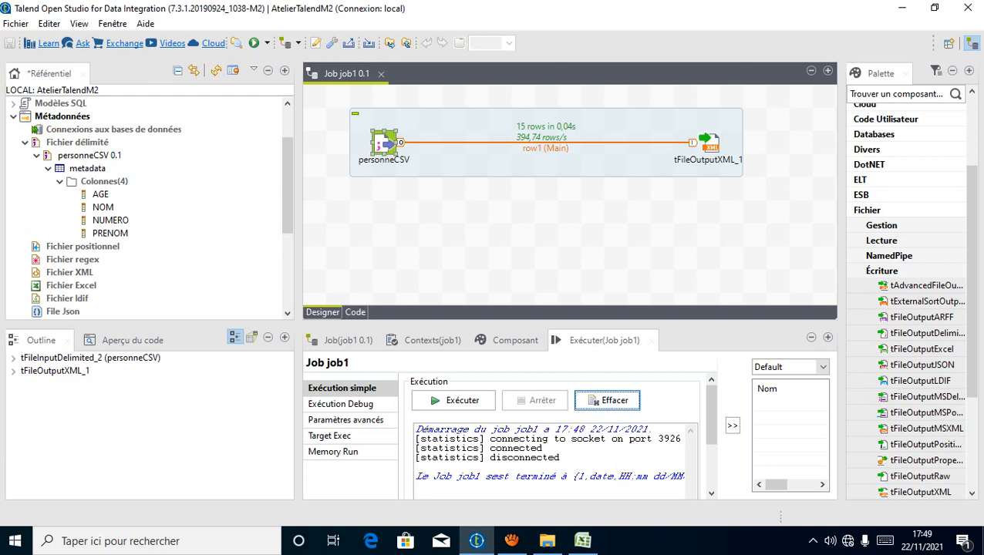
Step: Compare the source rows of personneCSV in Excel with the full content of the personneXML document from the Atelier Talend folder
click(582, 541)
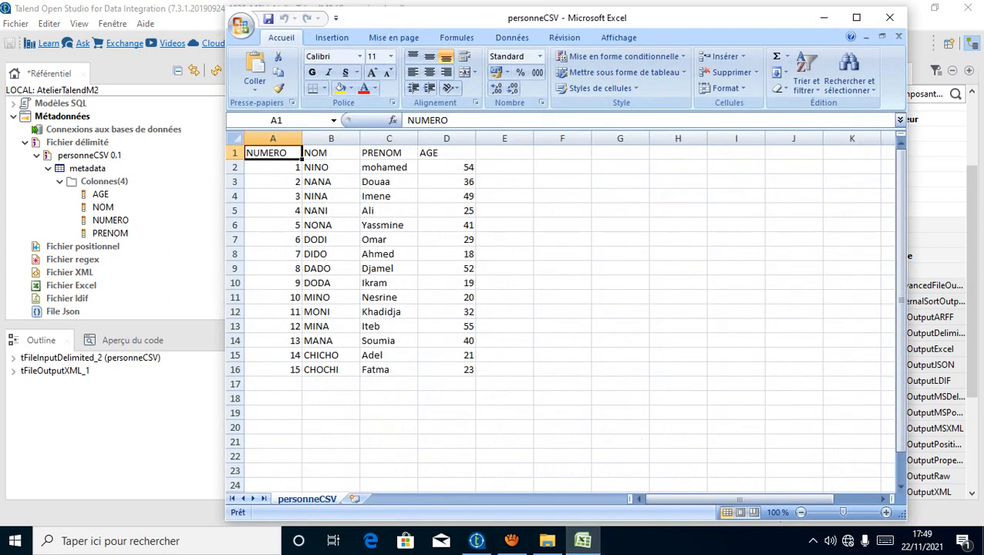
click(476, 540)
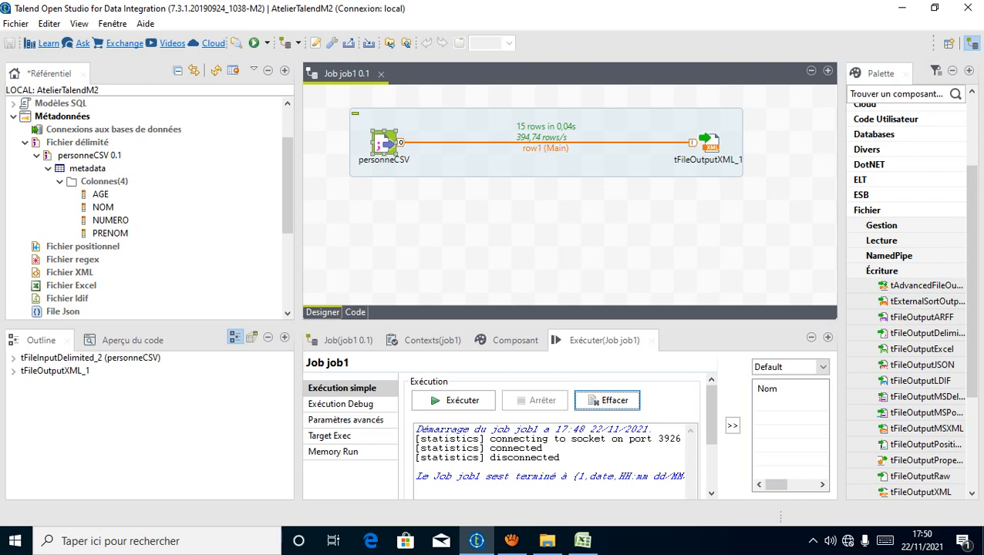
click(547, 541)
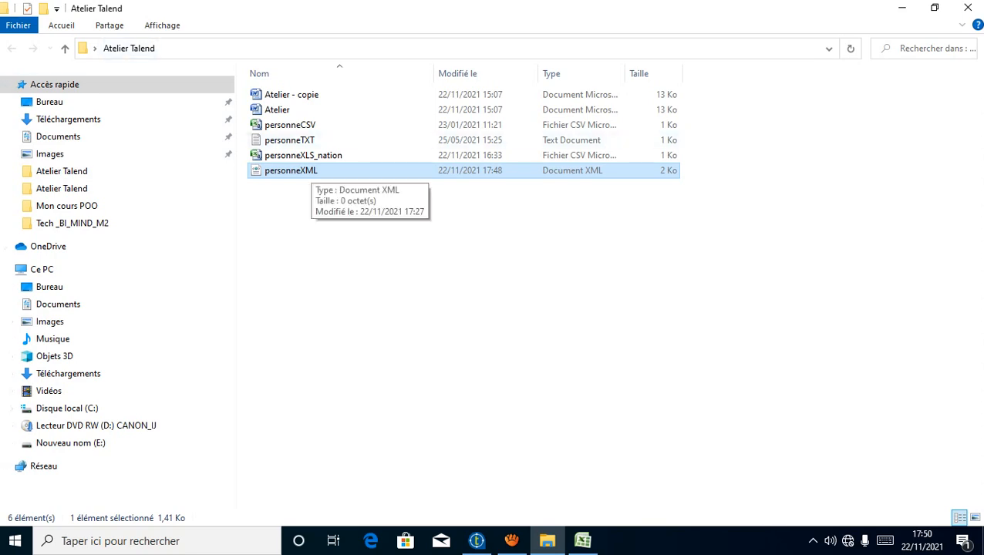
double_click(291, 170)
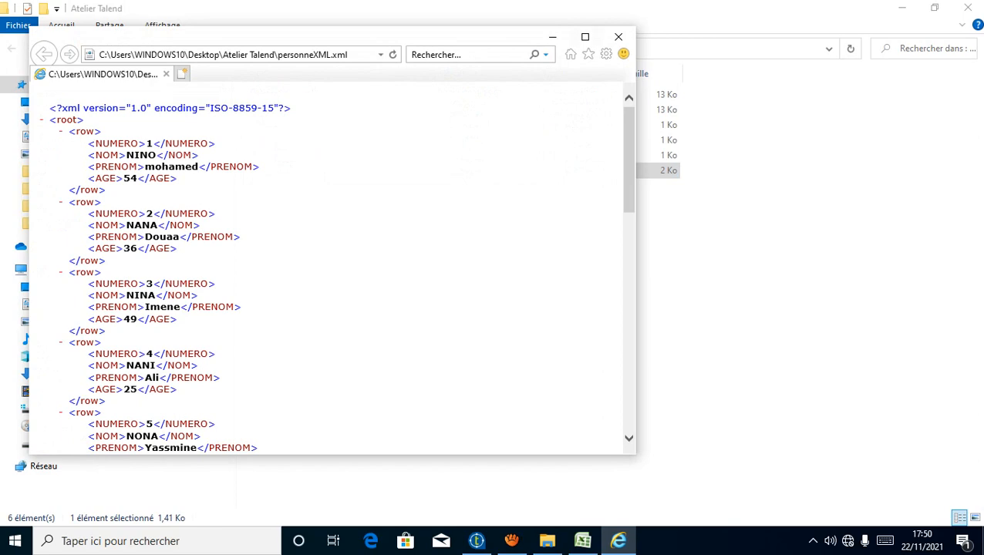
click(585, 37)
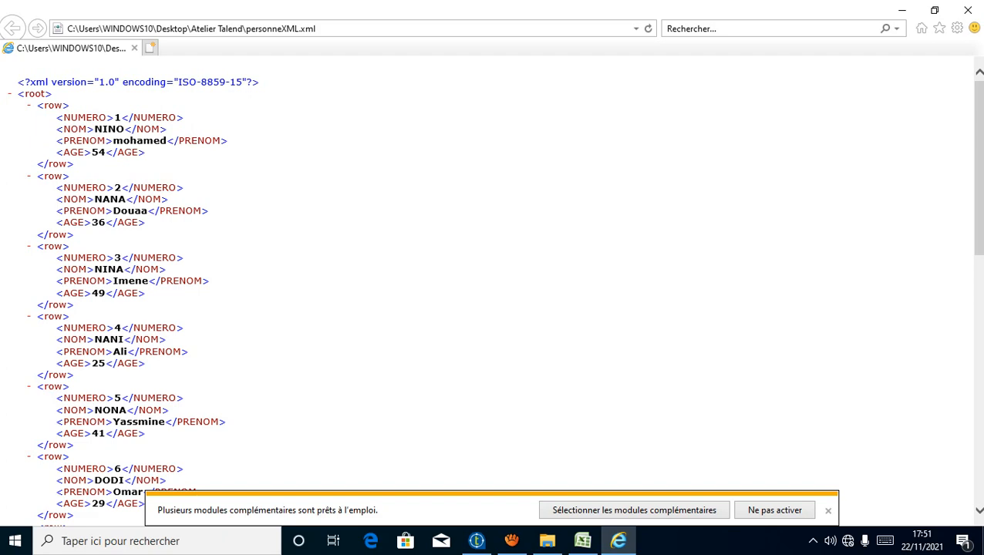
scroll(492, 285, down, 8)
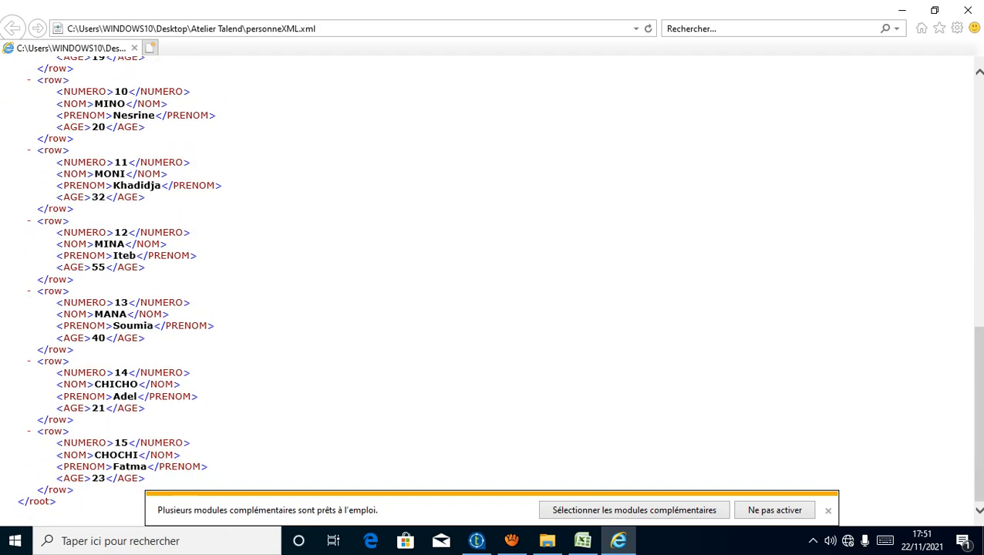
scroll(492, 285, up, 8)
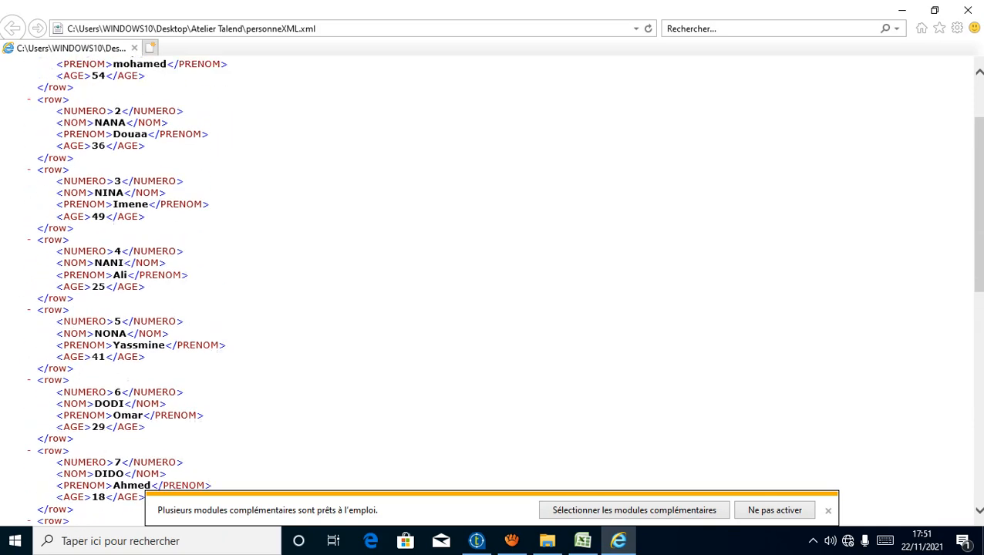
scroll(492, 285, down, 8)
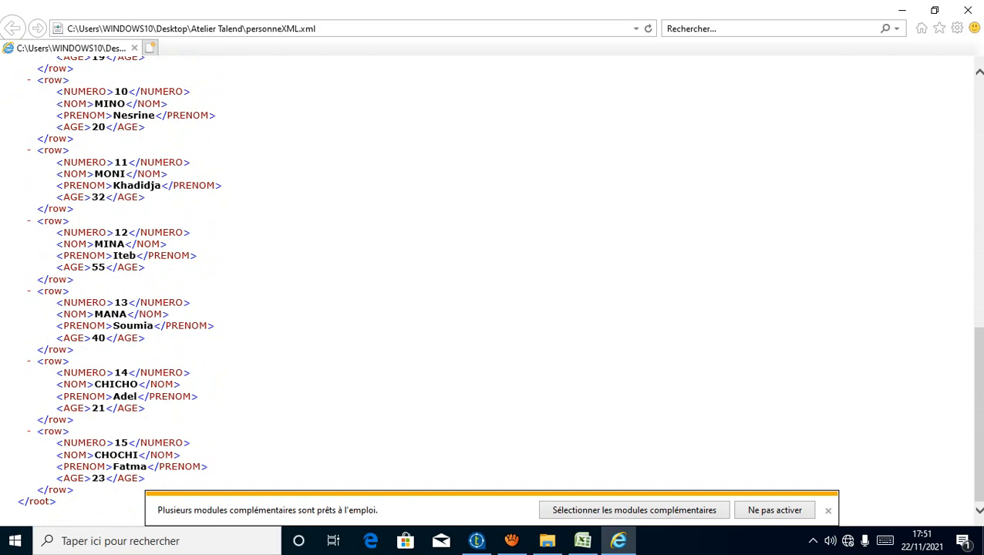
scroll(491, 285, up, 8)
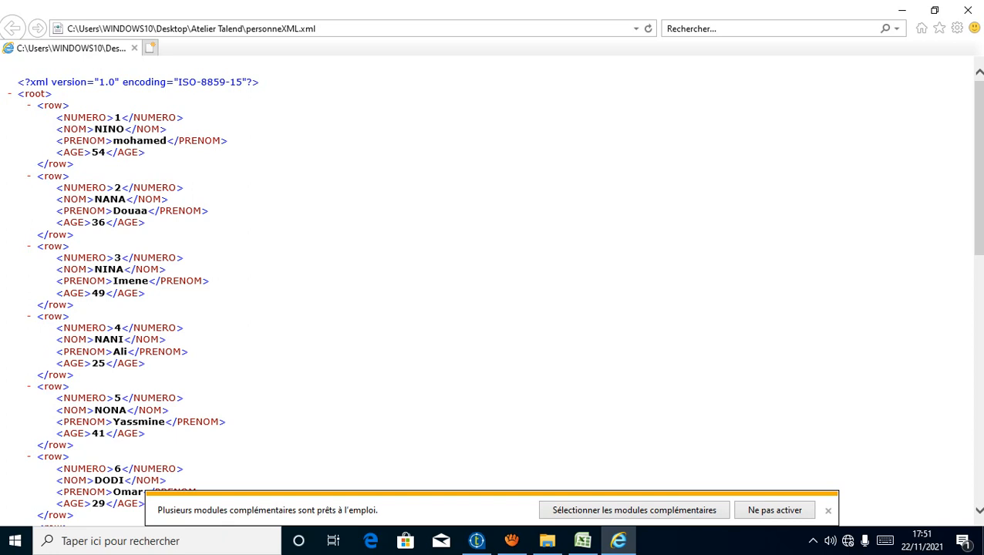
mouse_move(511, 541)
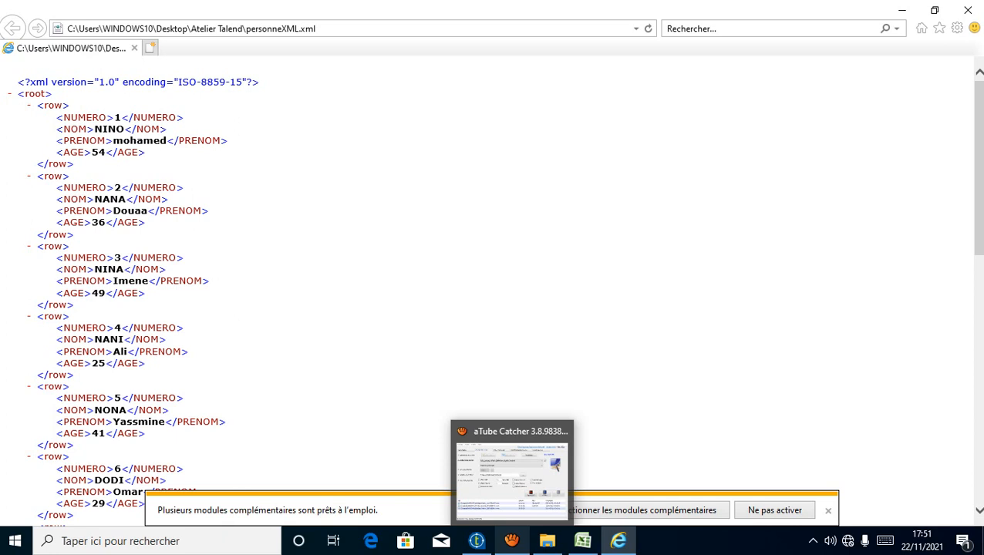
click(511, 541)
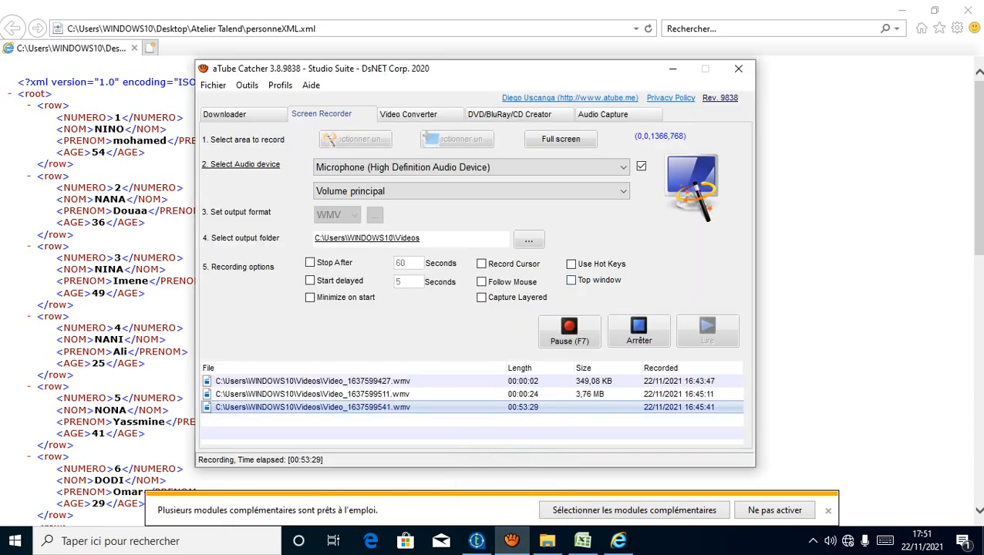